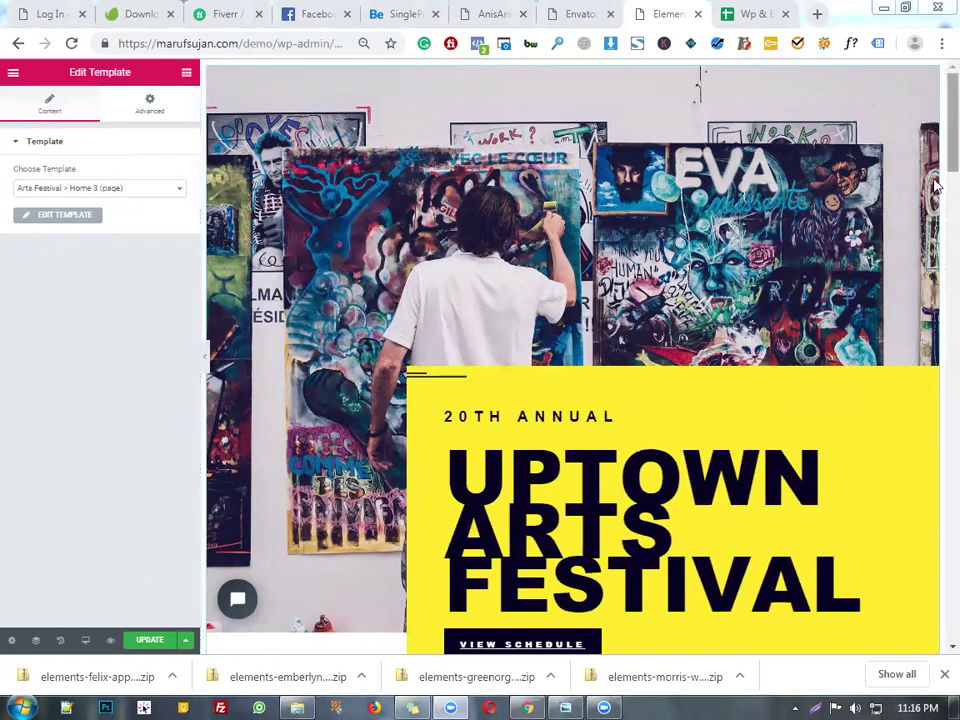
scroll(935, 185, down, 3)
scroll(934, 150, up, 3)
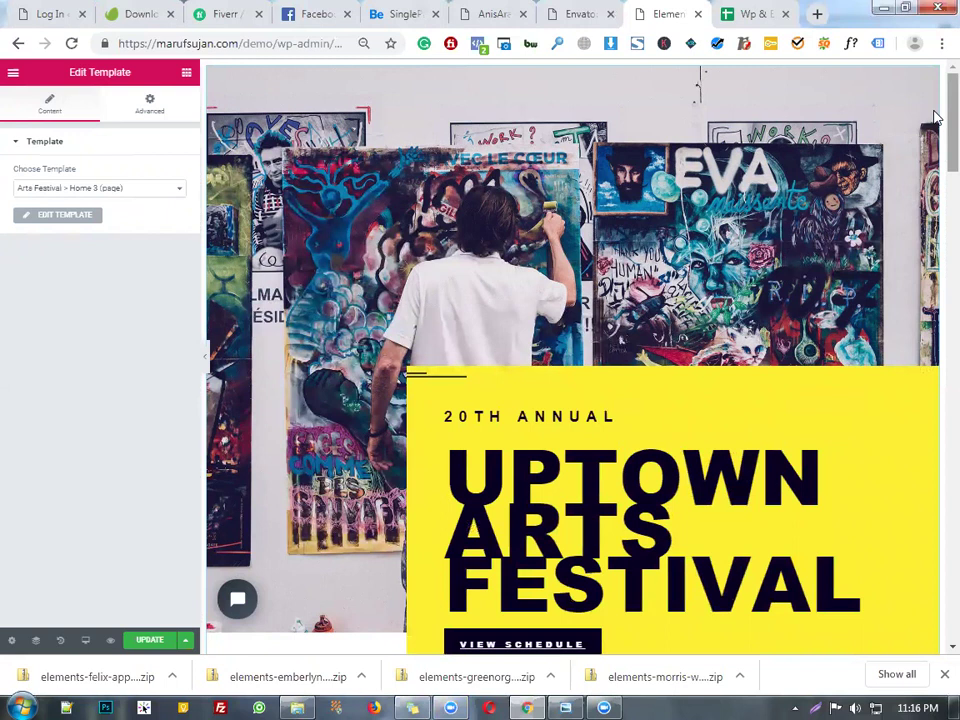
Step: Switch to the Wp & Ecommerce 02 spreadsheet and review the course outline on the Course Module sheet
click(772, 14)
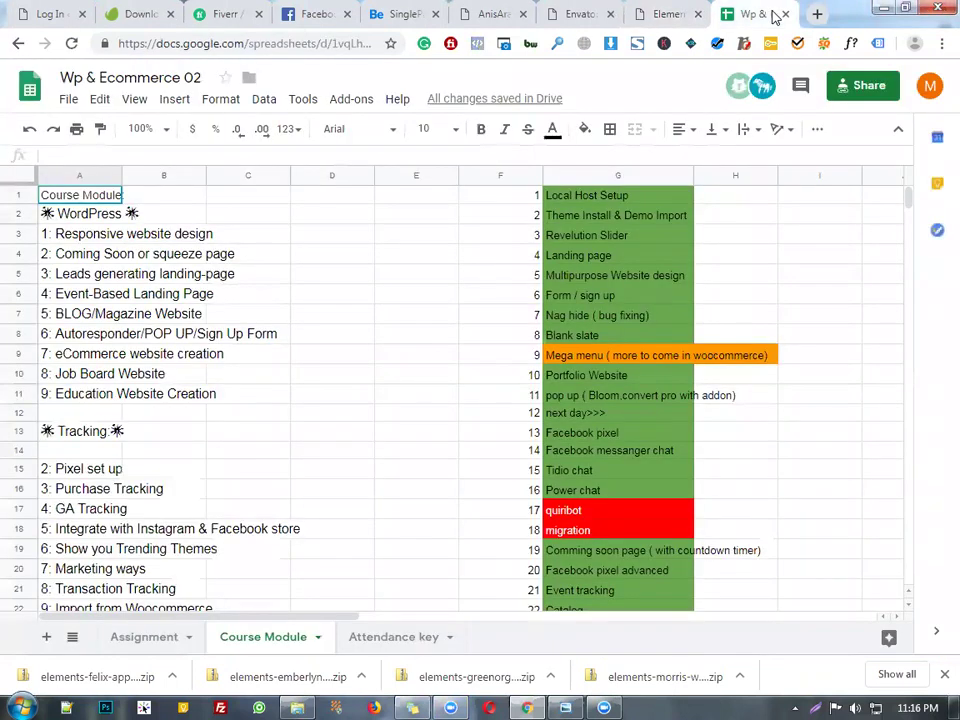
scroll(446, 342, down, 3)
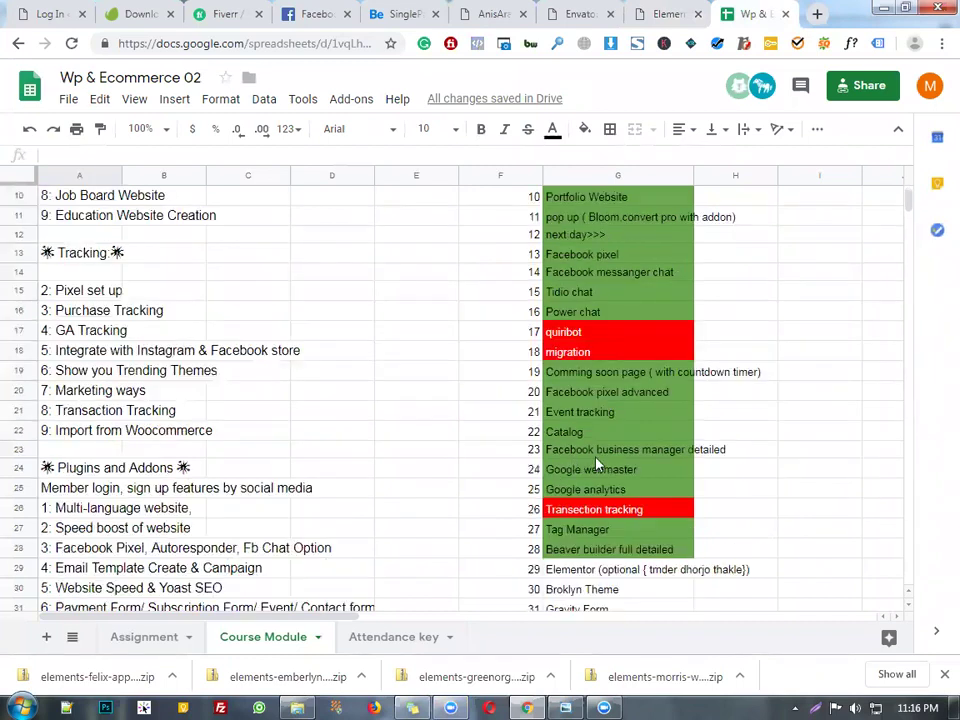
scroll(417, 484, down, 9)
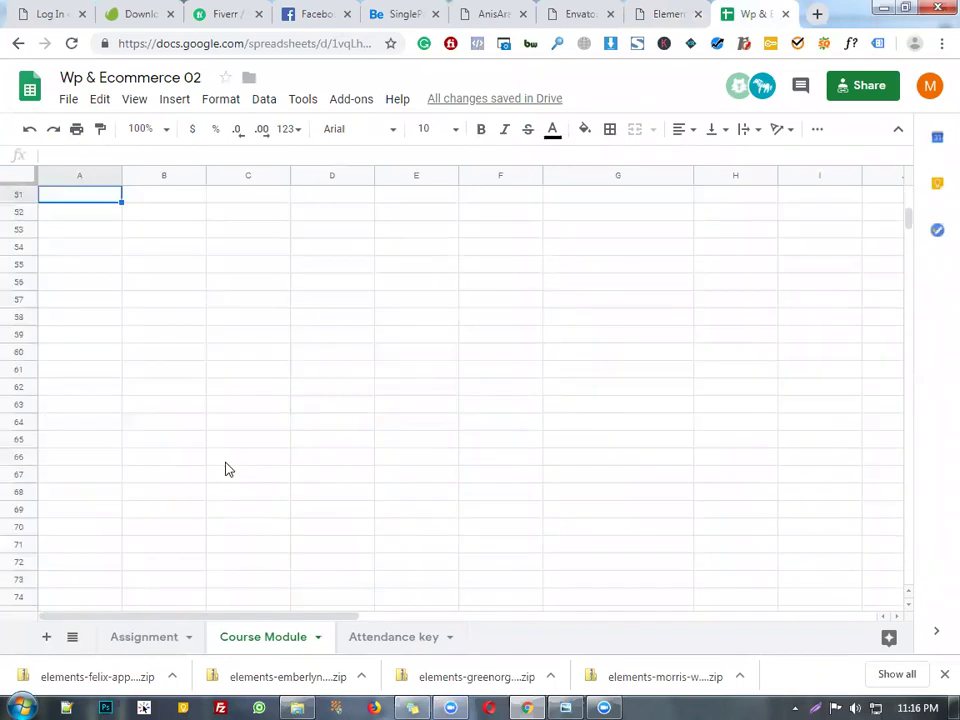
scroll(328, 371, up, 7)
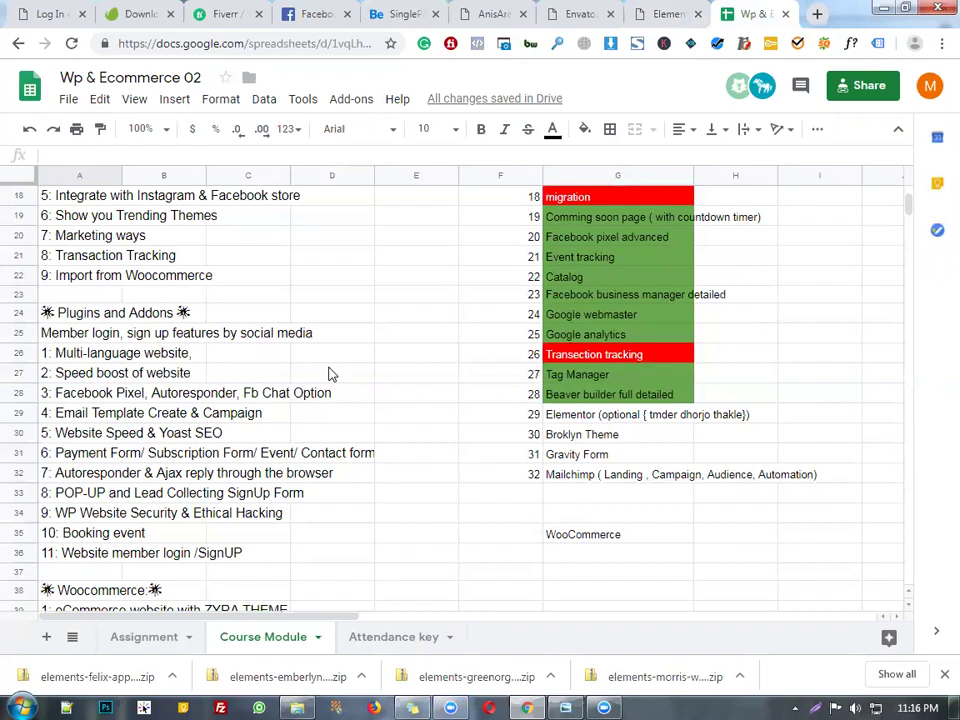
scroll(328, 371, down, 5)
scroll(331, 374, up, 3)
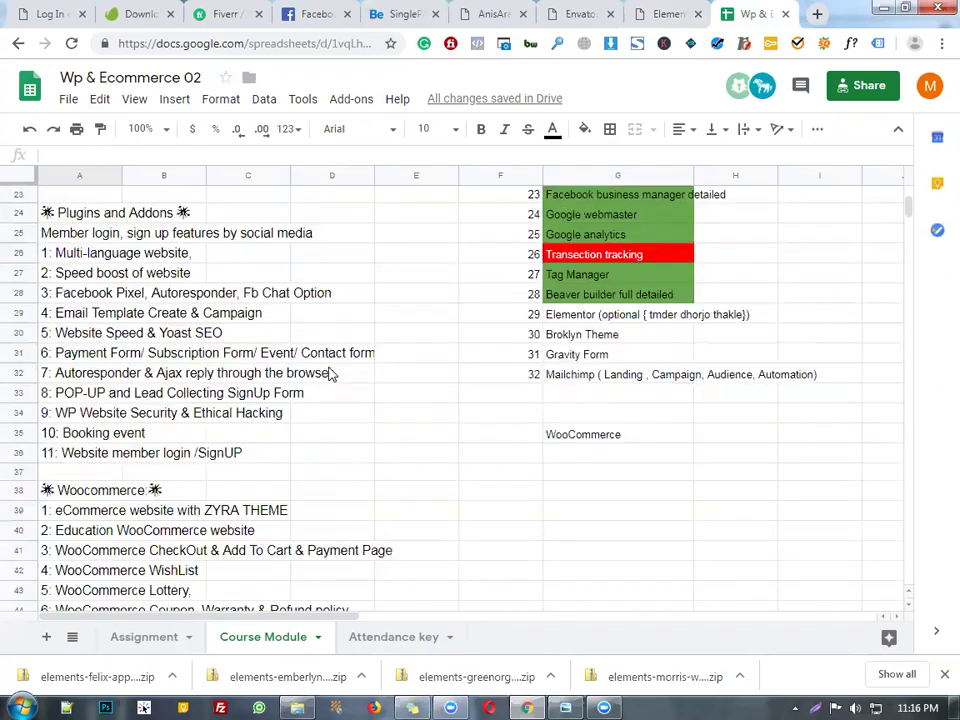
scroll(331, 372, up, 4)
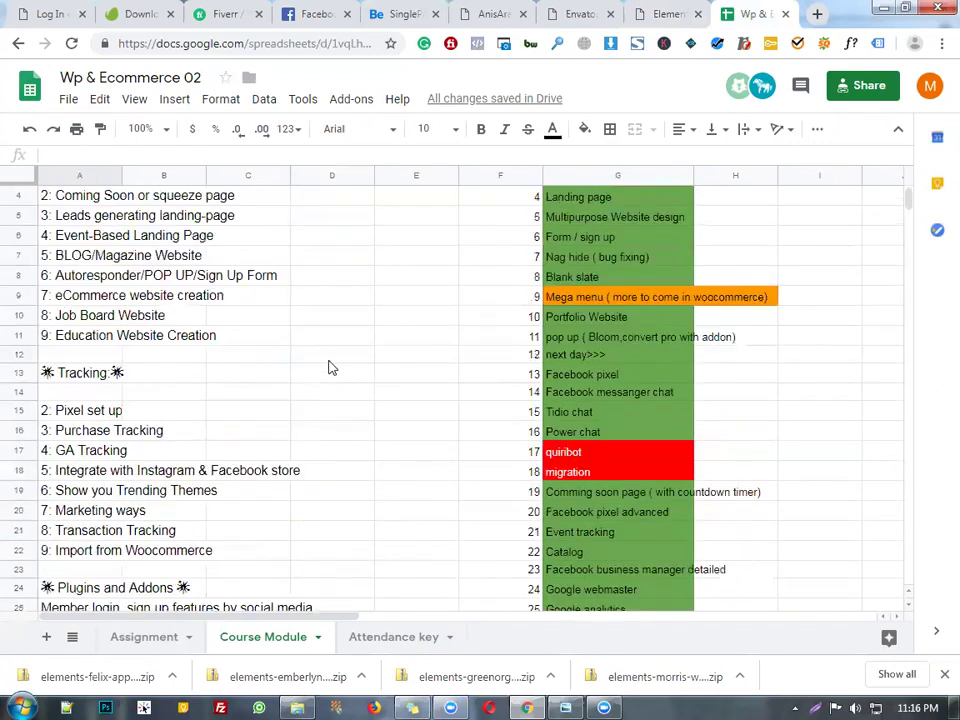
scroll(331, 390, up, 2)
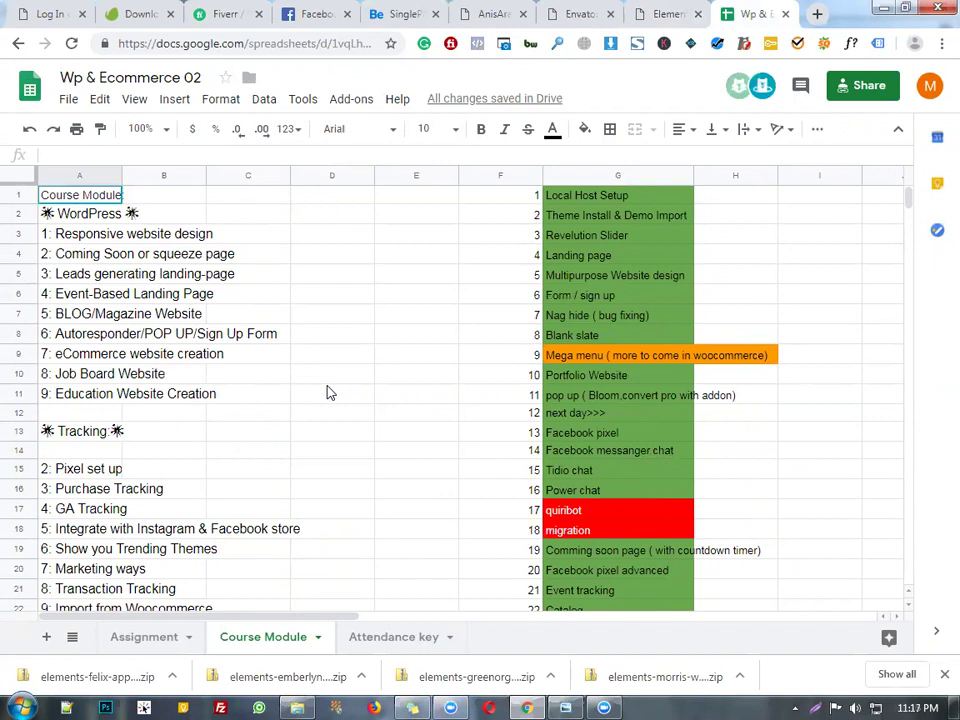
text(:)
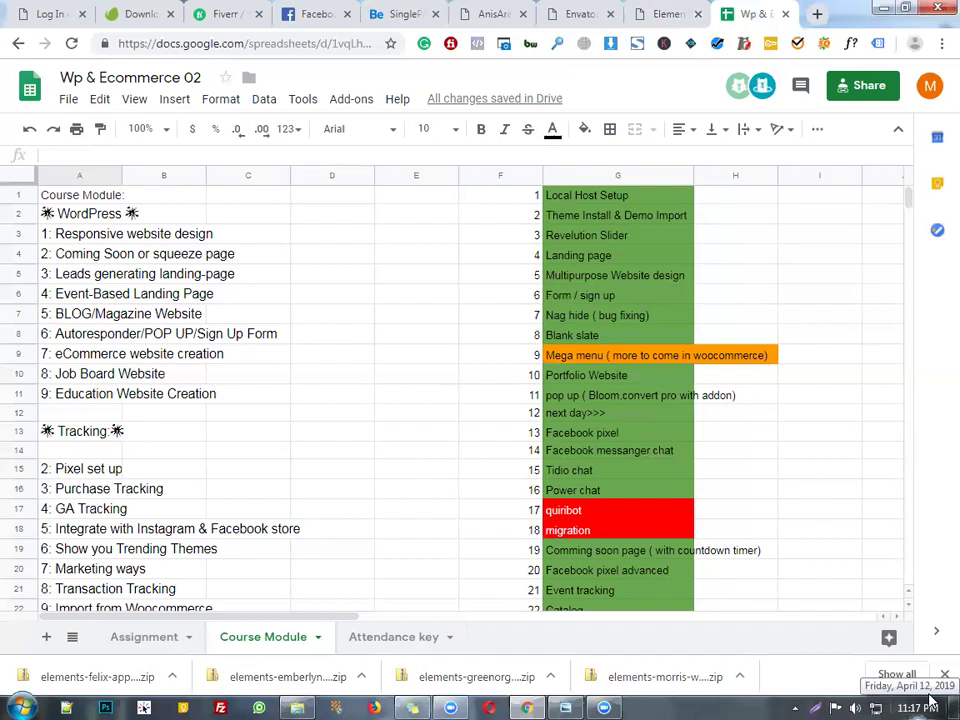
Step: Examine the numbered topic list in column G, including the uncoloured entries around Gravity Form
scroll(360, 391, down, 3)
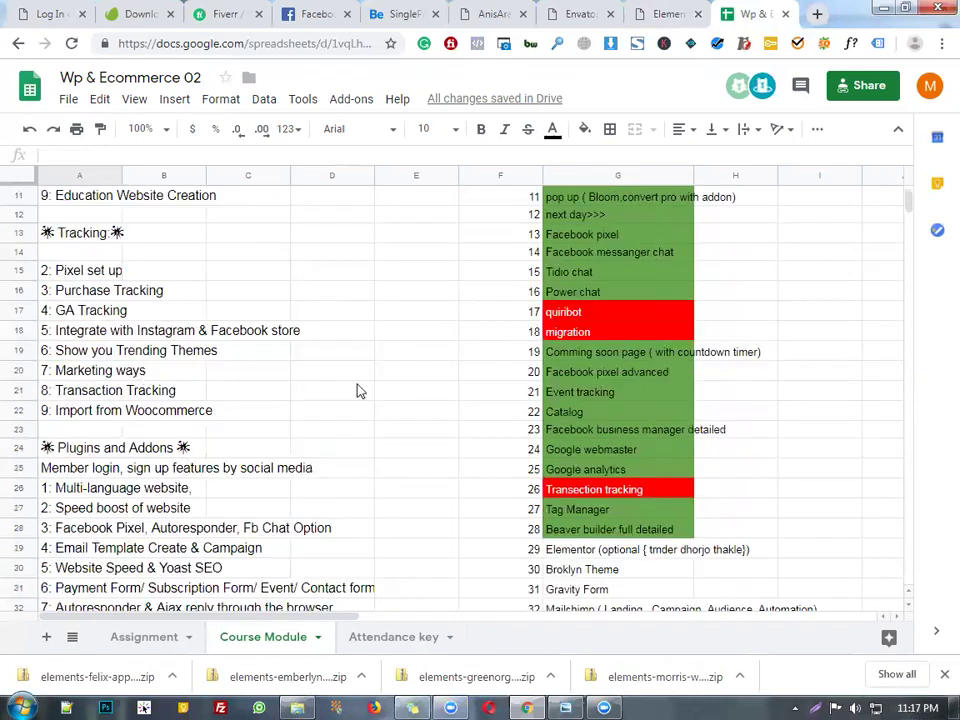
scroll(360, 391, down, 5)
click(558, 354)
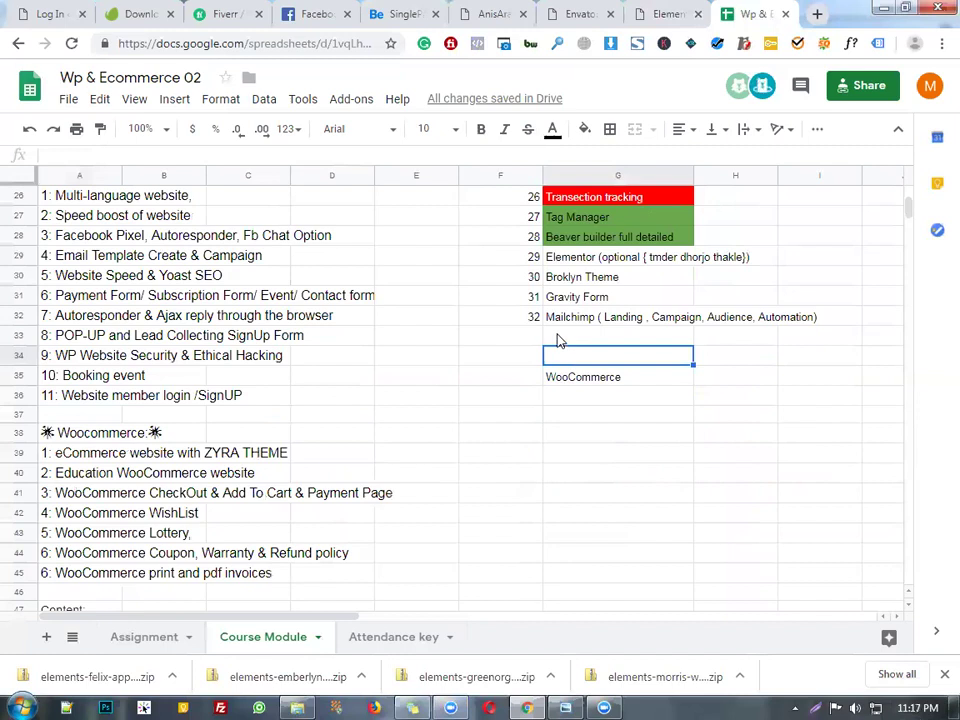
click(595, 300)
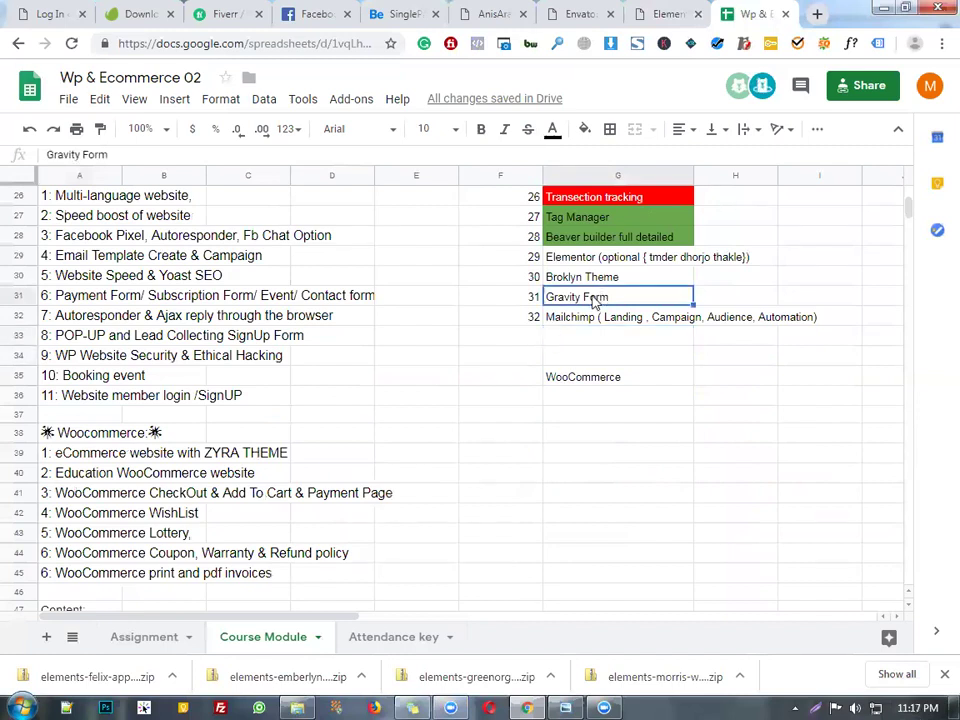
scroll(605, 308, up, 2)
scroll(613, 313, up, 4)
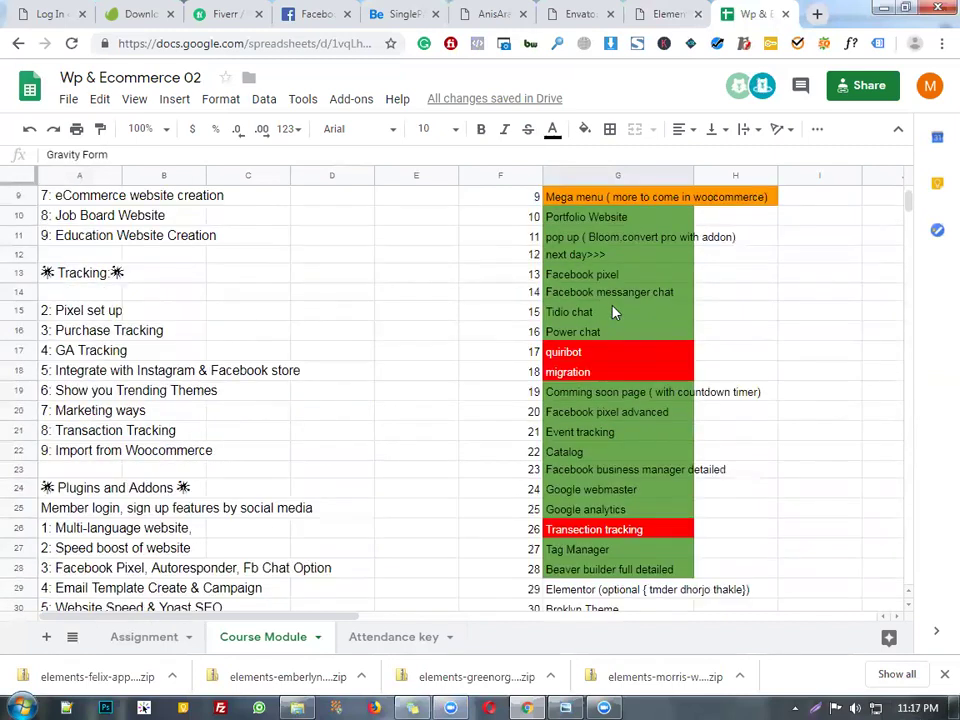
scroll(616, 316, up, 3)
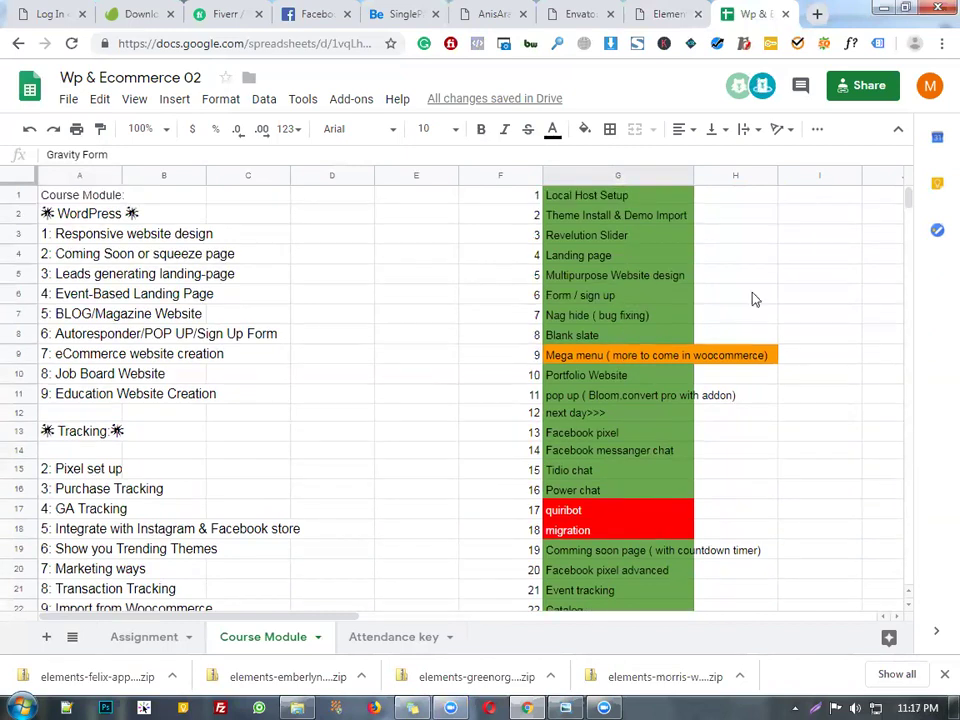
Step: Change the fill colour of the quiribot cell, topic 17 in column G, to the lightest orange
scroll(756, 300, down, 3)
click(605, 336)
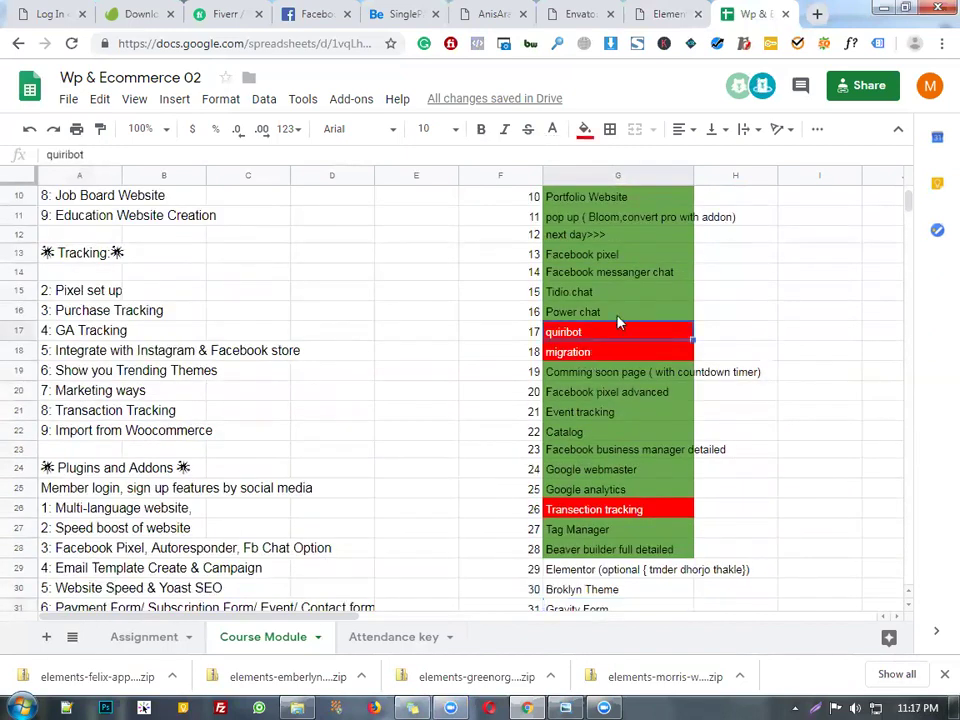
click(584, 131)
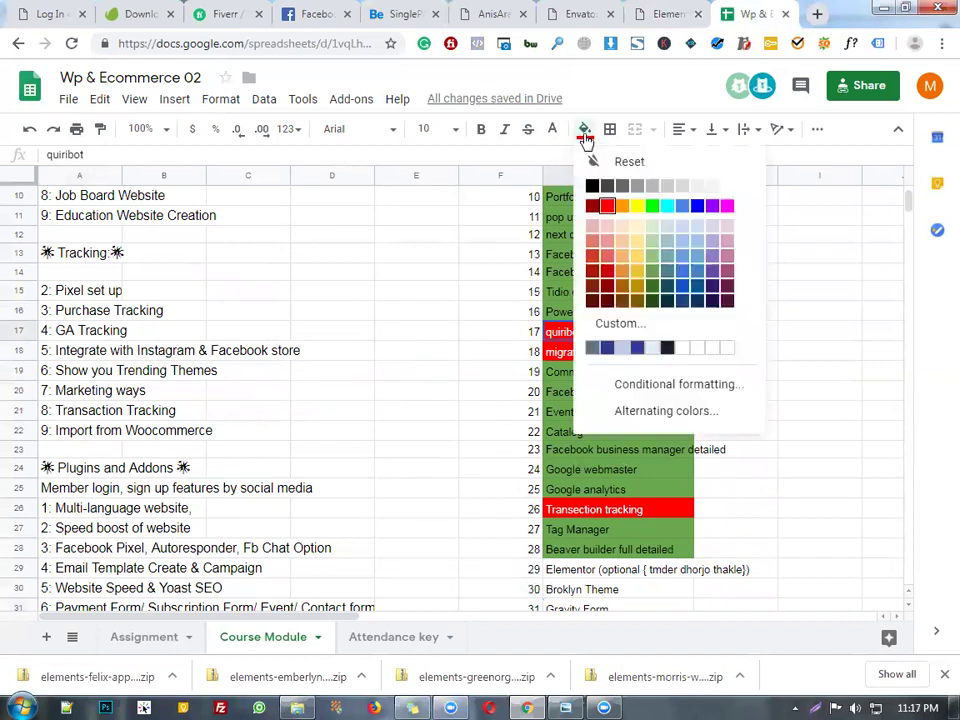
click(622, 226)
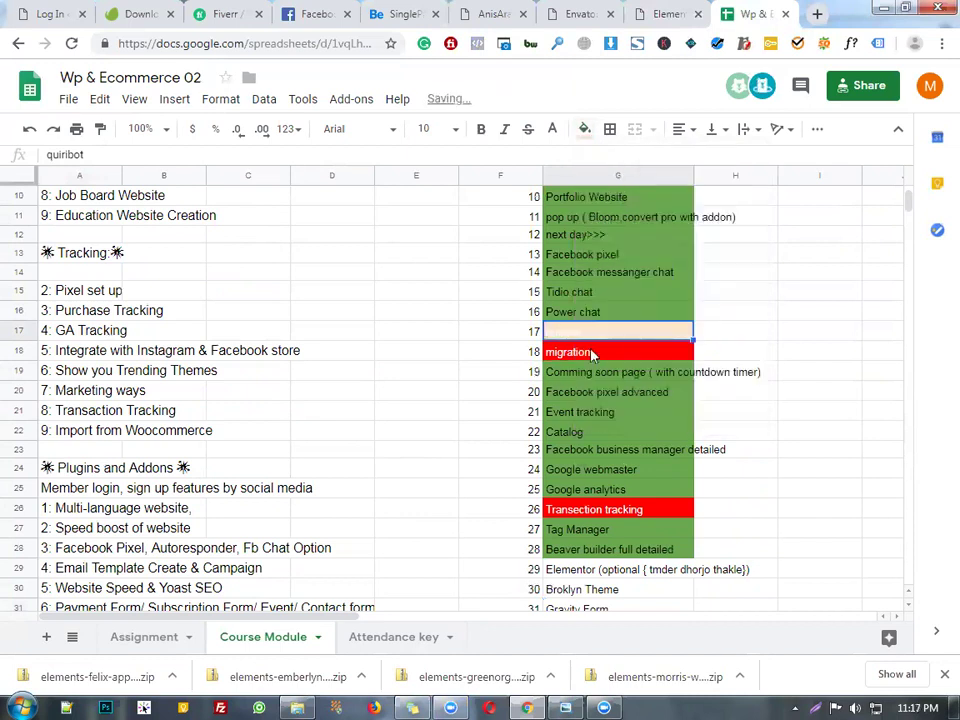
Step: Change the migration cell's fill to the same medium green as the surrounding topics in column G
click(615, 370)
click(618, 355)
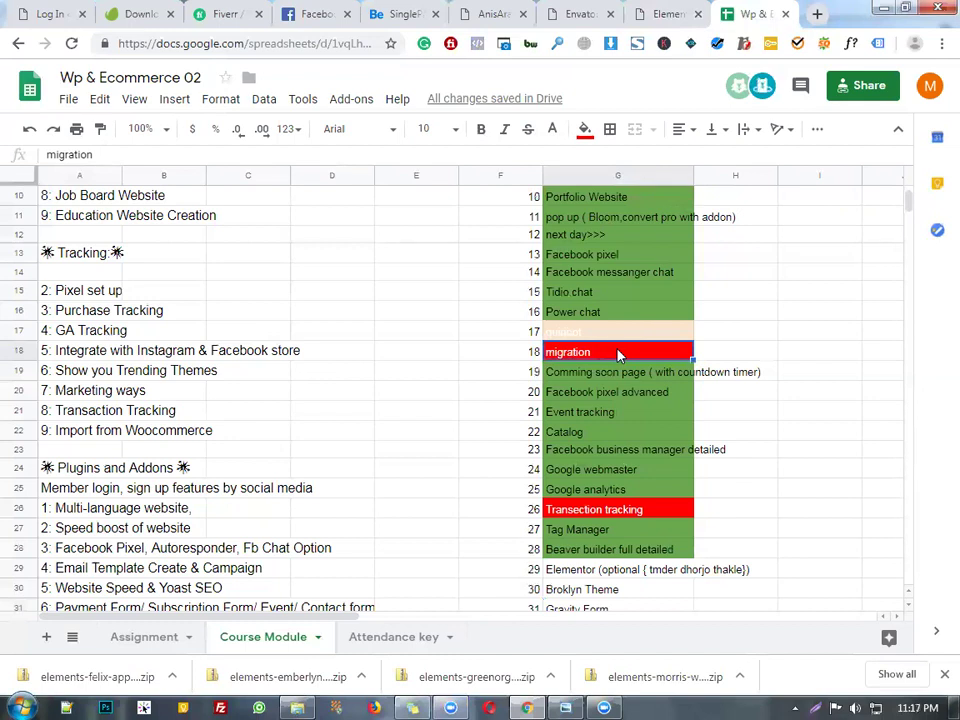
click(585, 129)
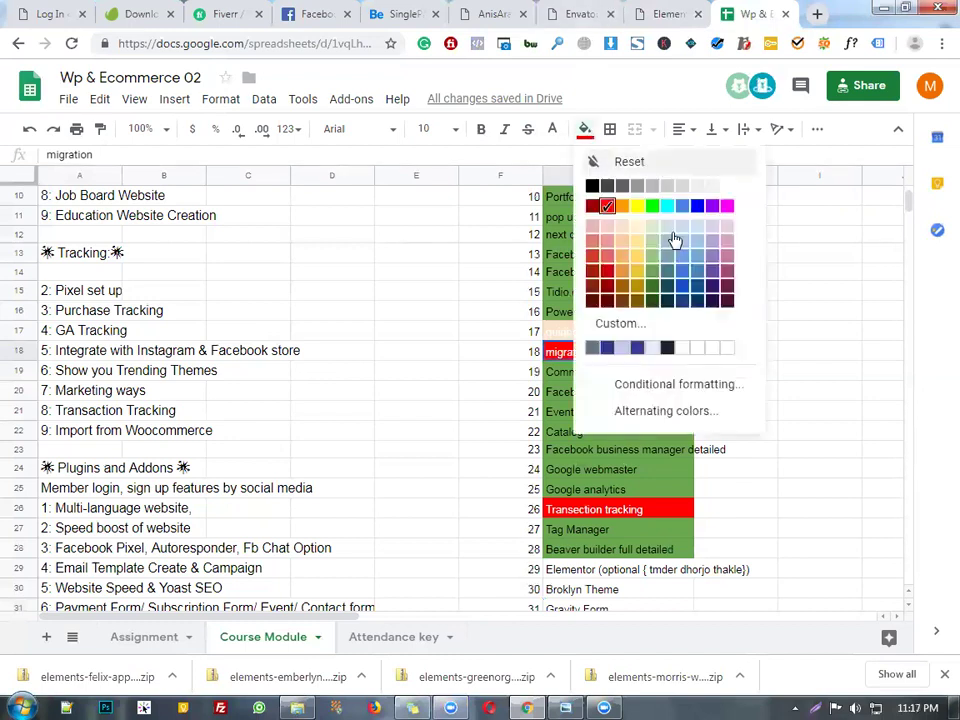
click(656, 285)
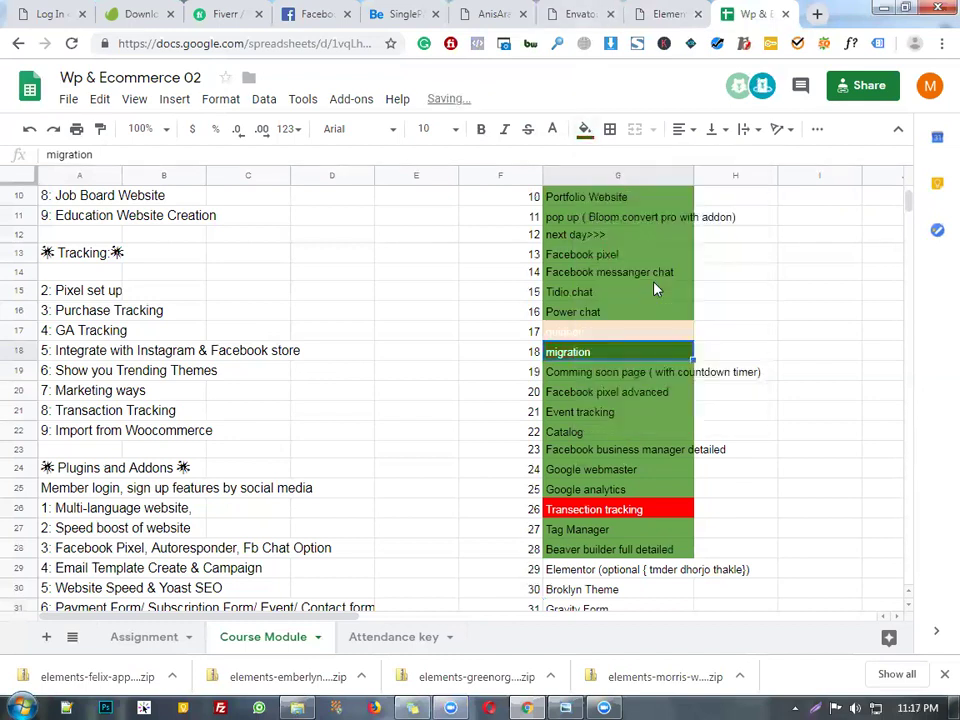
click(585, 129)
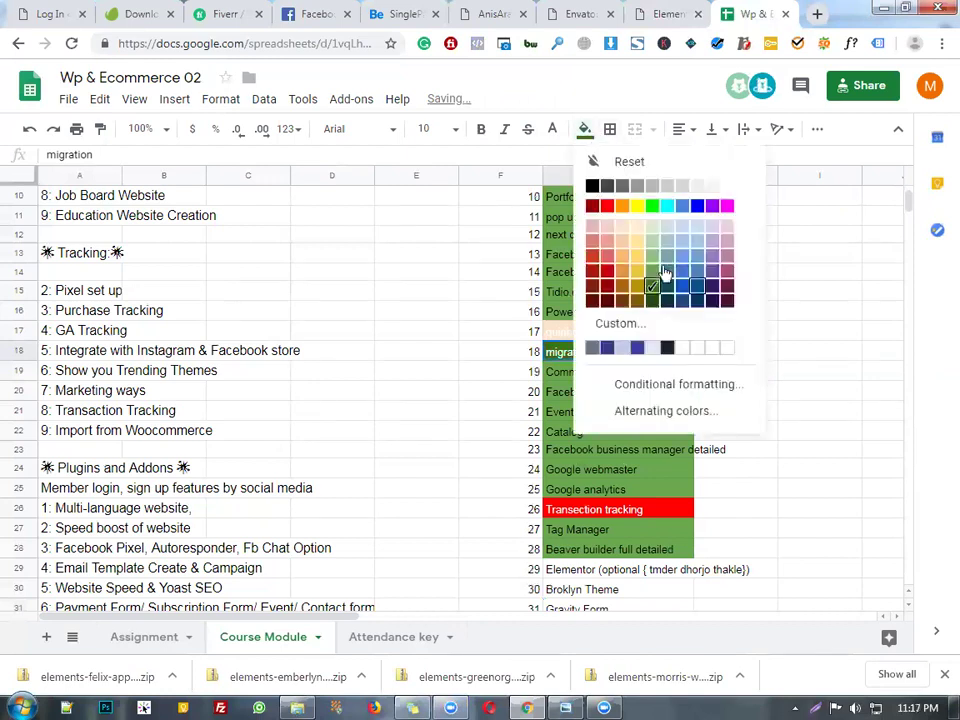
click(665, 371)
scroll(666, 372, down, 1)
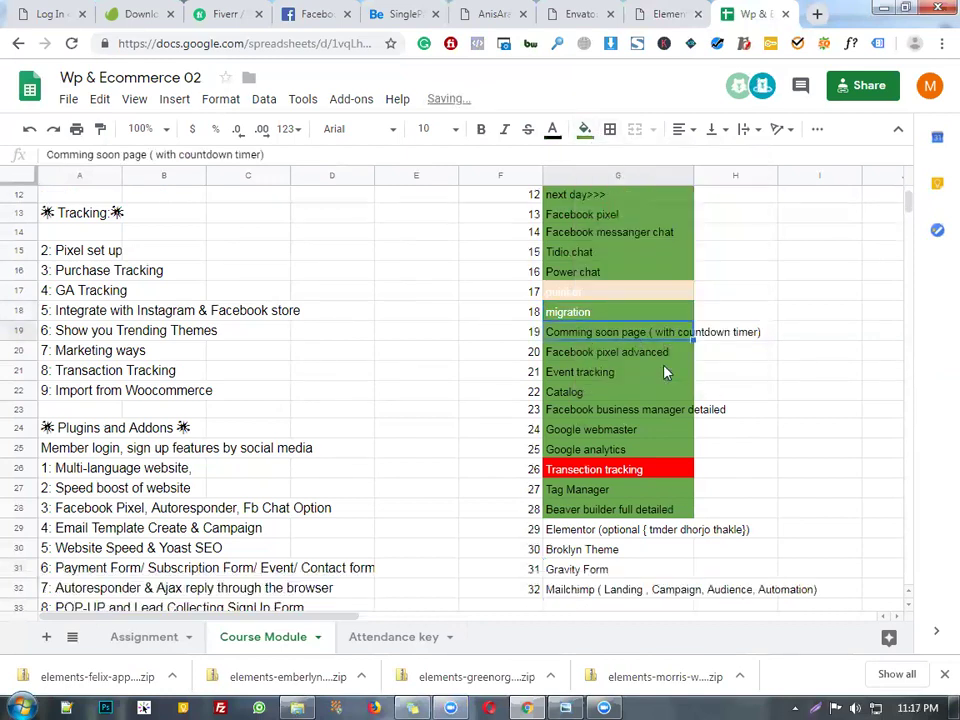
scroll(665, 372, down, 1)
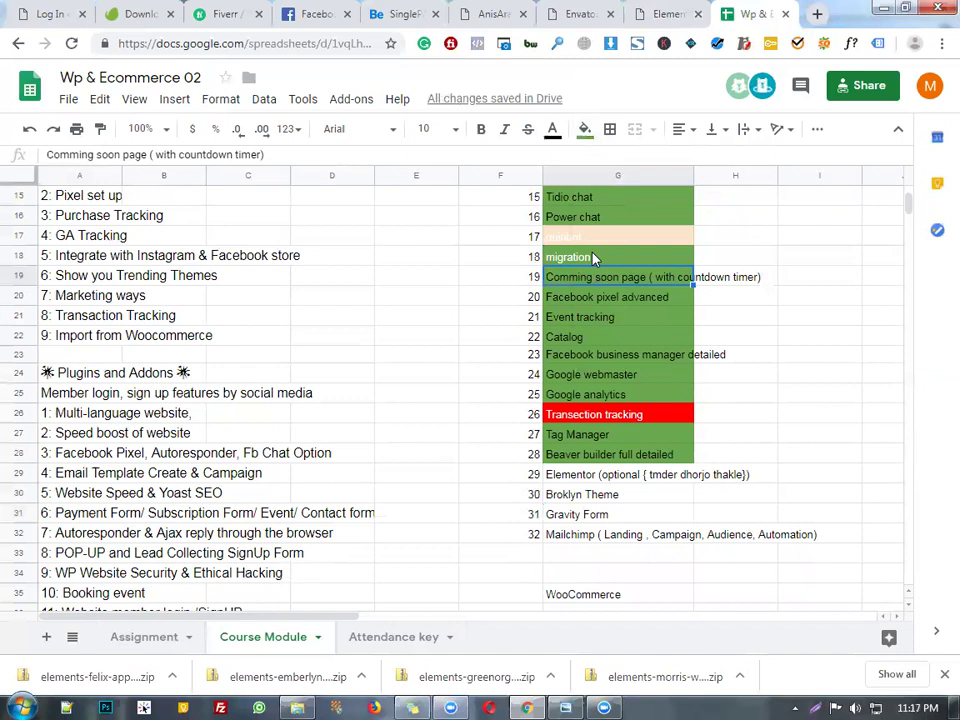
Step: Set the text colour of the migration cell in column G to black
click(593, 258)
click(552, 129)
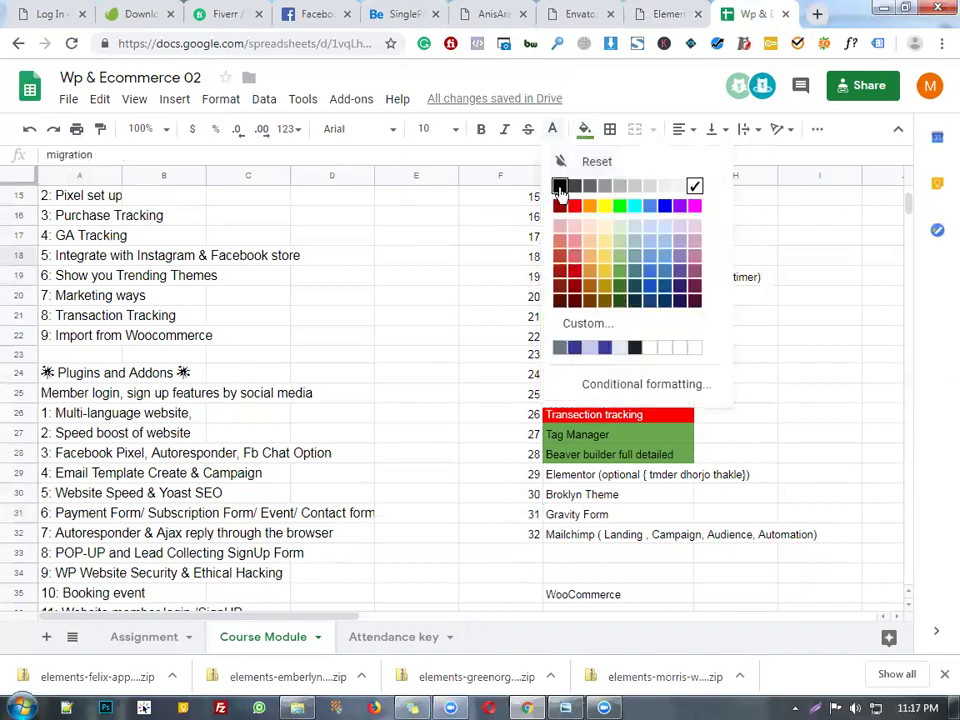
click(560, 187)
click(497, 350)
key(ctrl+z)
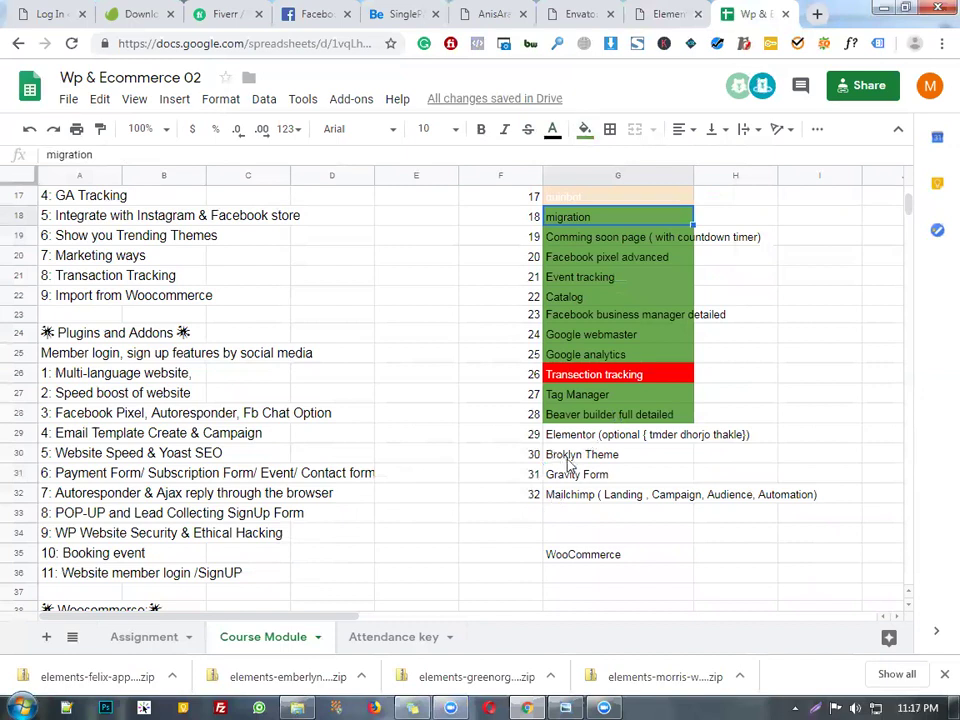
Step: Examine the colour-marked topics in column G from Local Host Setup through Mailchimp, including Broklyn Theme and quiribot
click(601, 453)
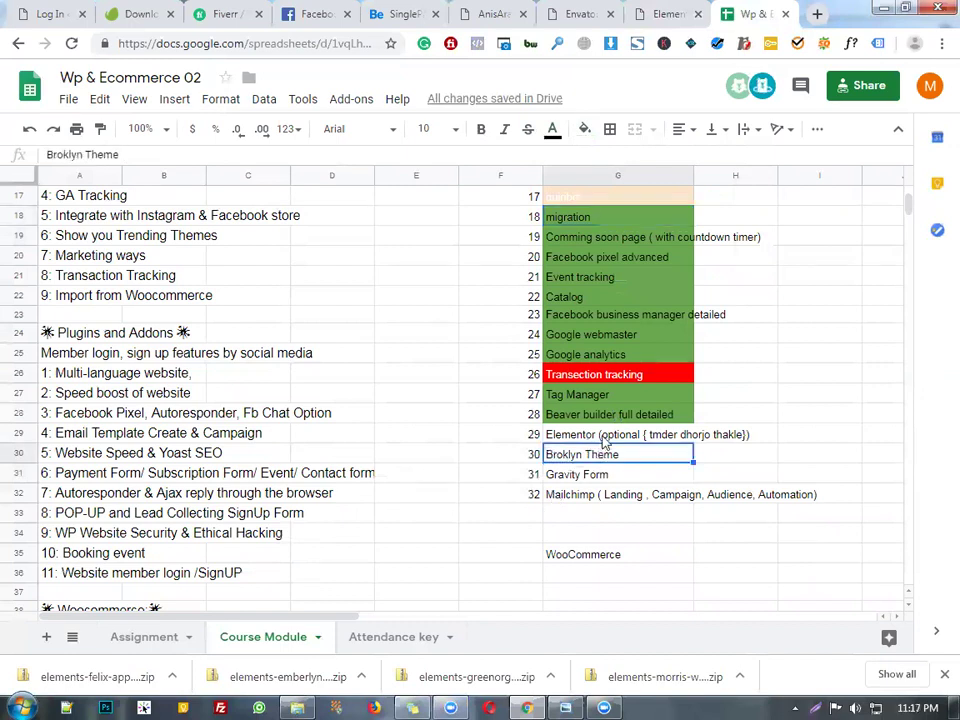
scroll(604, 440, up, 5)
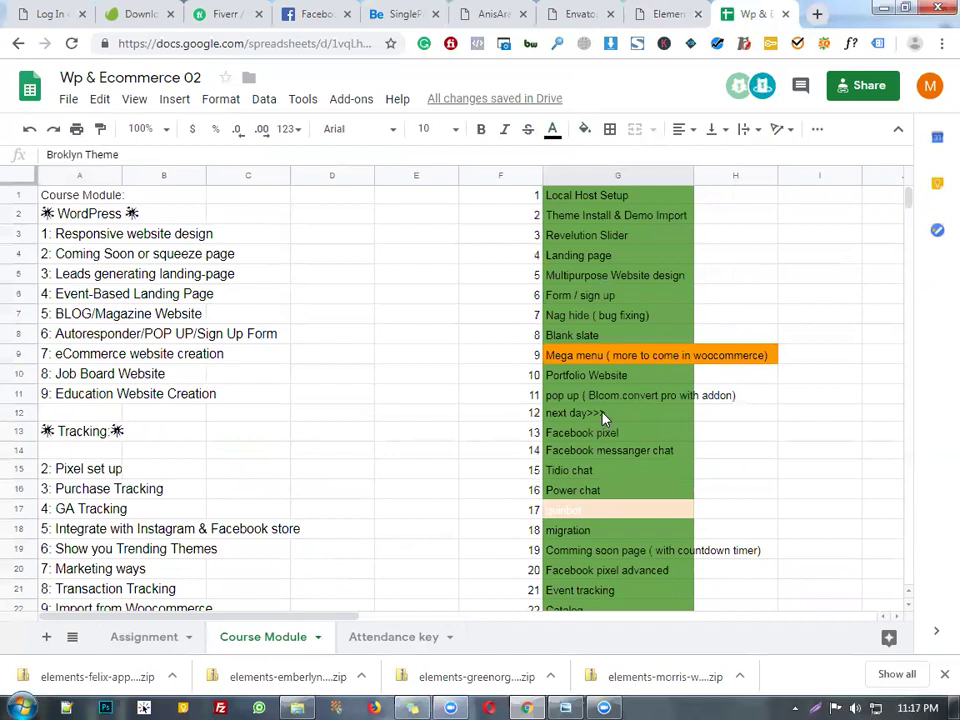
scroll(628, 425, down, 7)
scroll(611, 403, up, 5)
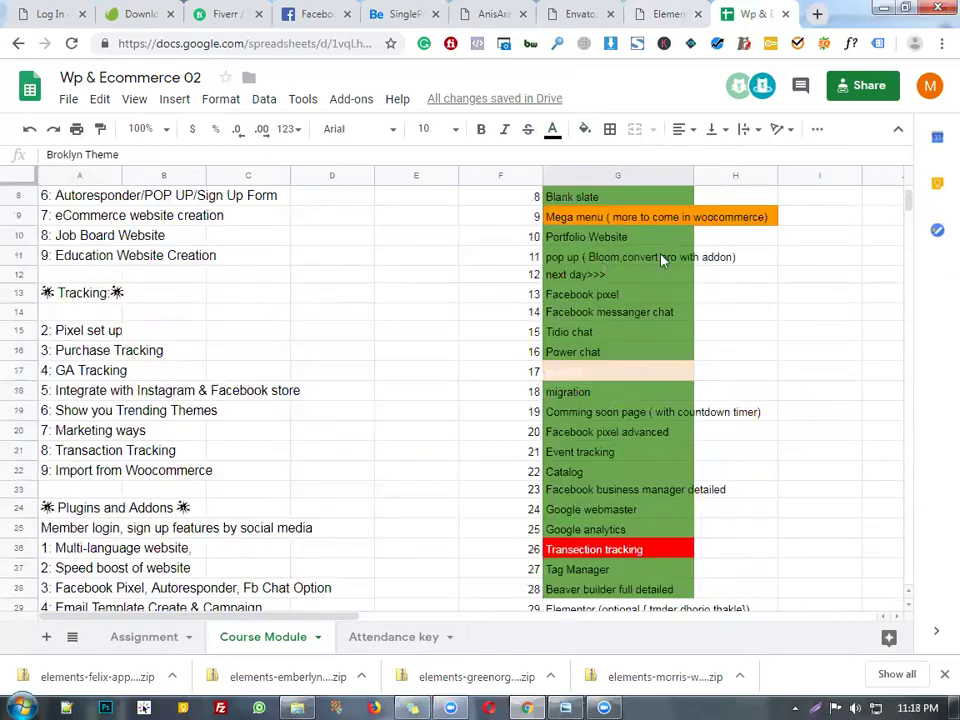
click(601, 376)
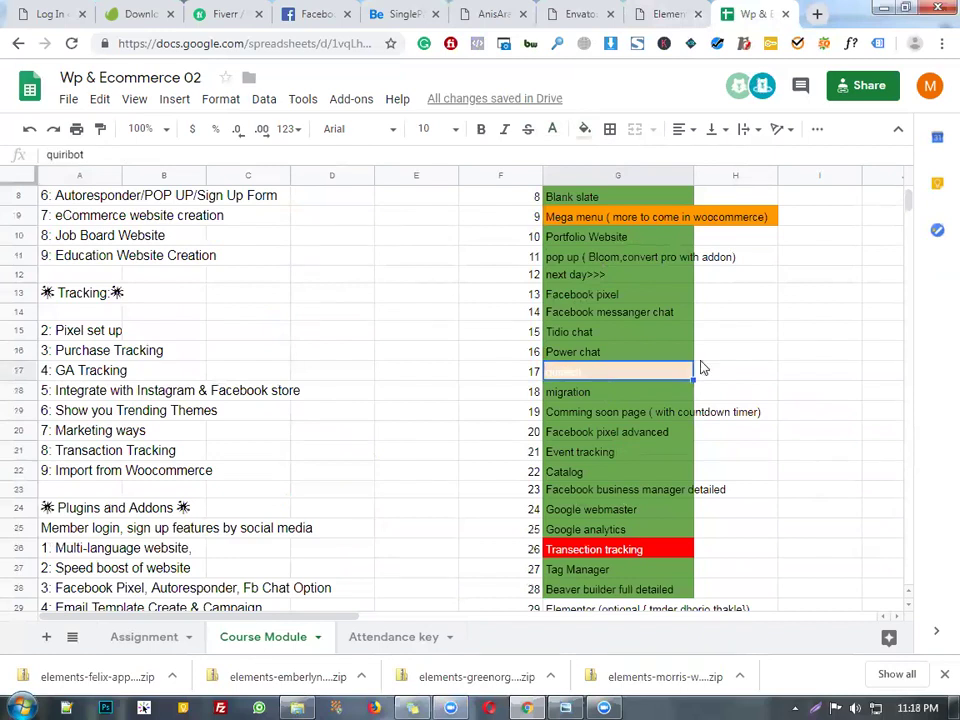
scroll(700, 368, down, 7)
scroll(700, 368, up, 3)
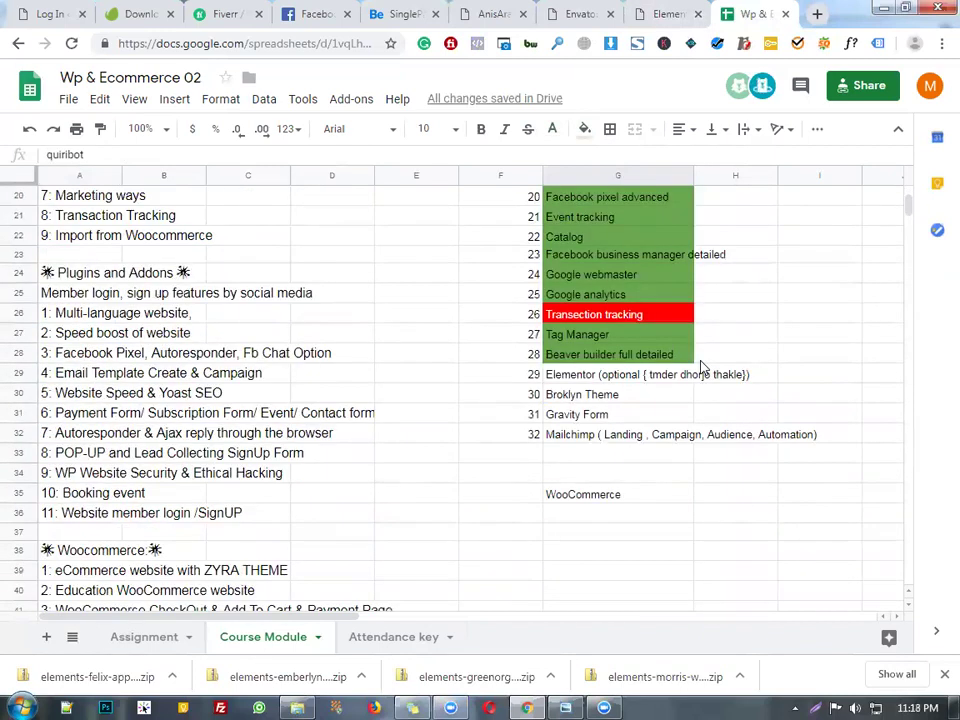
scroll(620, 370, up, 5)
scroll(611, 392, down, 5)
Step: Enter topic number 33 in column F below 32 and select the empty topic cell beside it
click(589, 438)
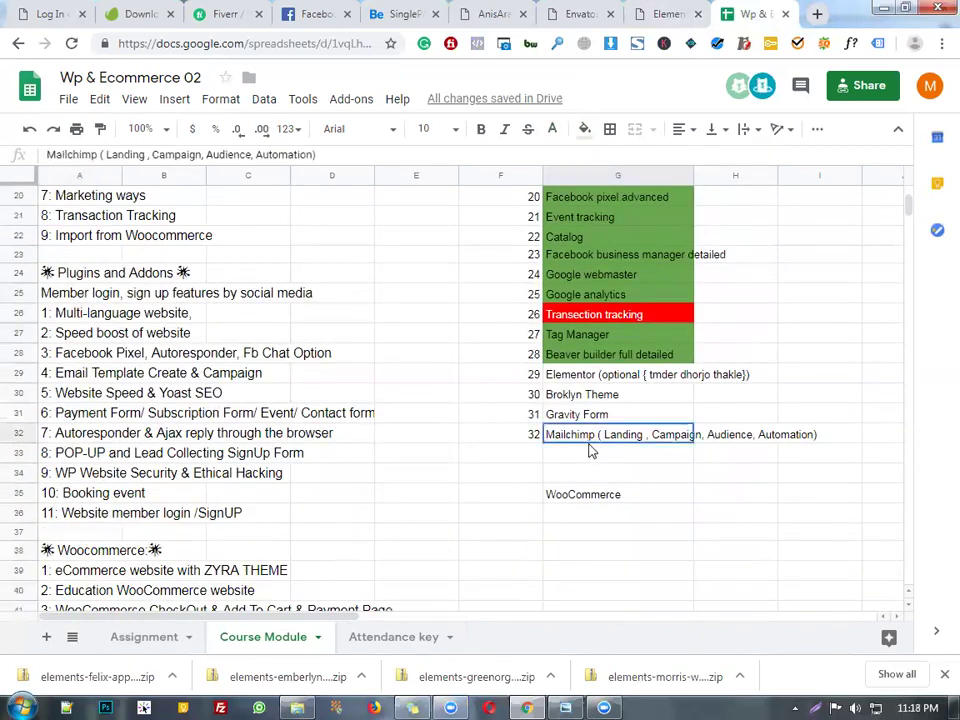
click(557, 456)
click(536, 456)
text(33)
click(552, 457)
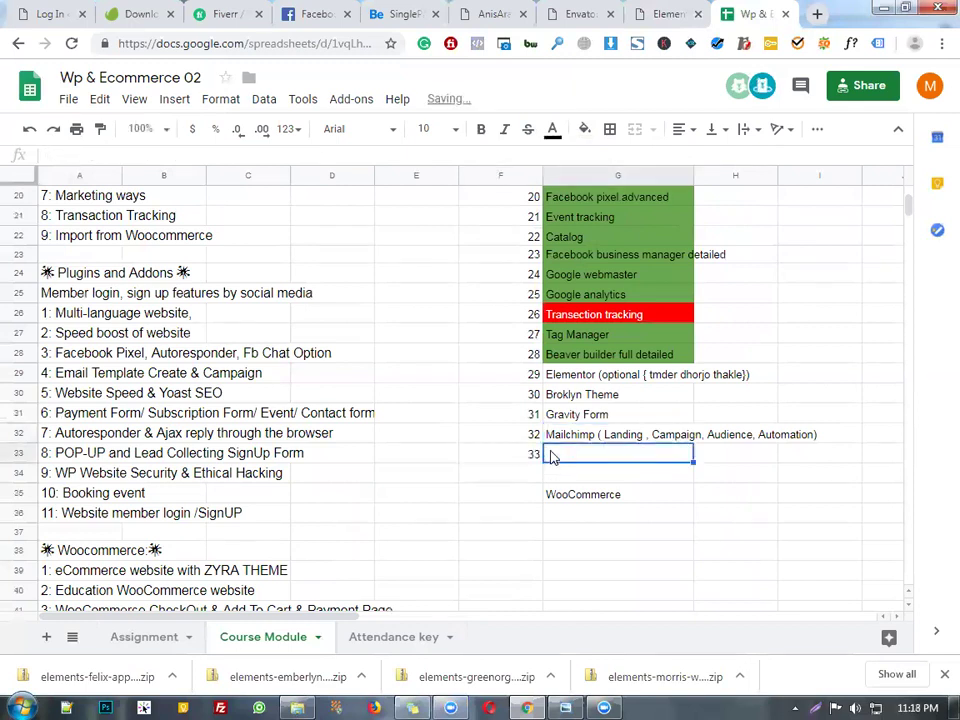
Step: Review the Tracking, Plugins and Addons, and Woocommerce lists in column A of the course outline
scroll(200, 456, up, 2)
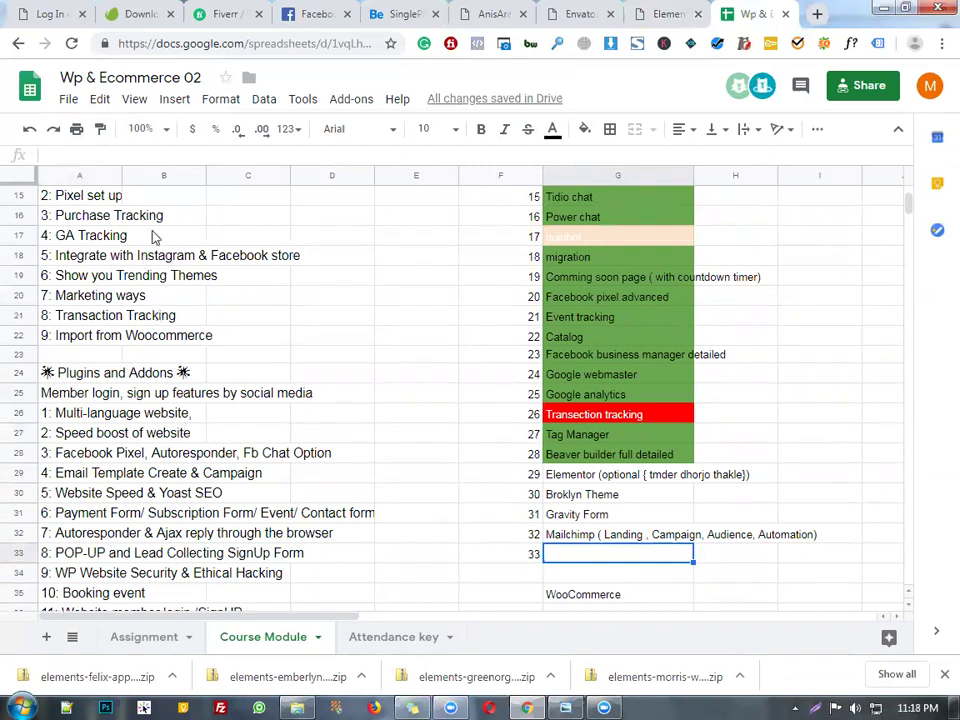
scroll(135, 335, down, 2)
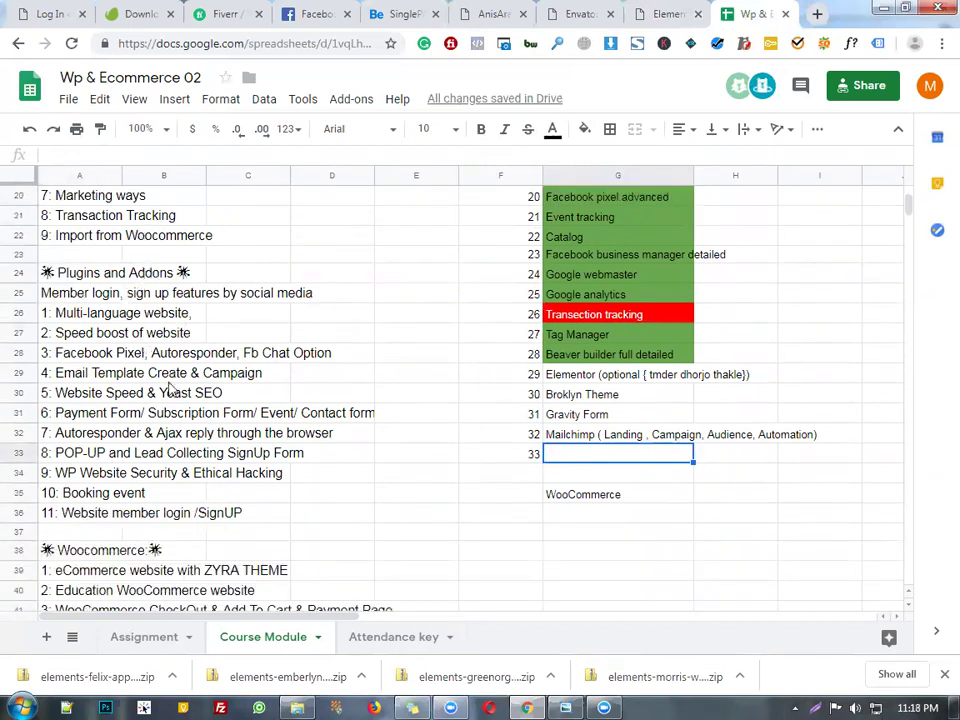
scroll(170, 389, down, 1)
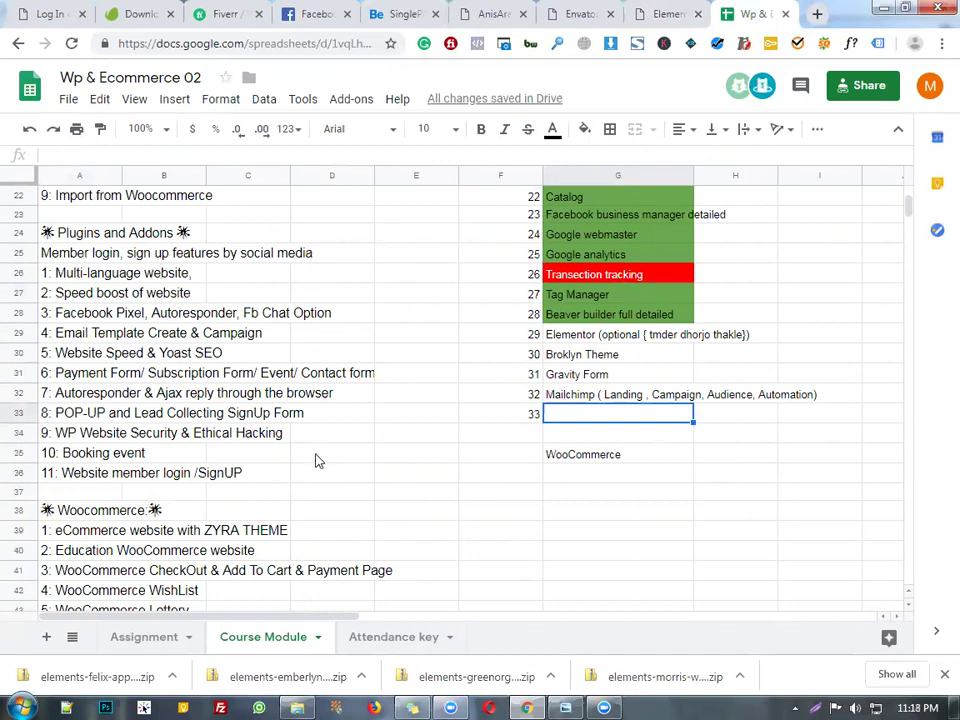
Step: Compare the numbered topics in column G with the Plugins and Addons list in column A
scroll(536, 394, up, 5)
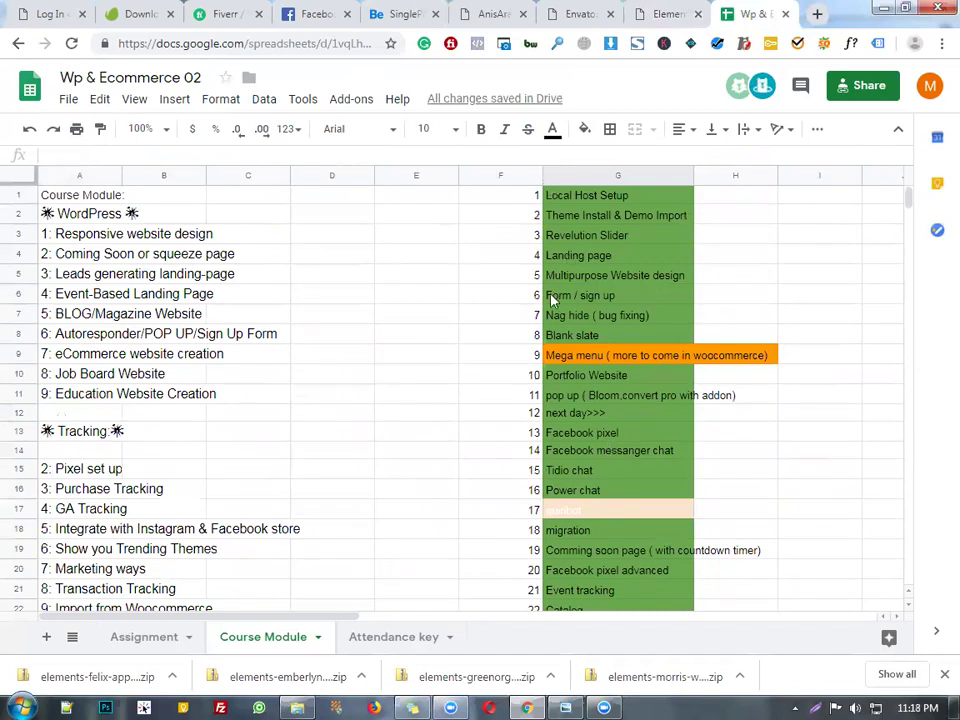
scroll(558, 420, down, 5)
scroll(575, 377, up, 5)
scroll(597, 443, down, 1)
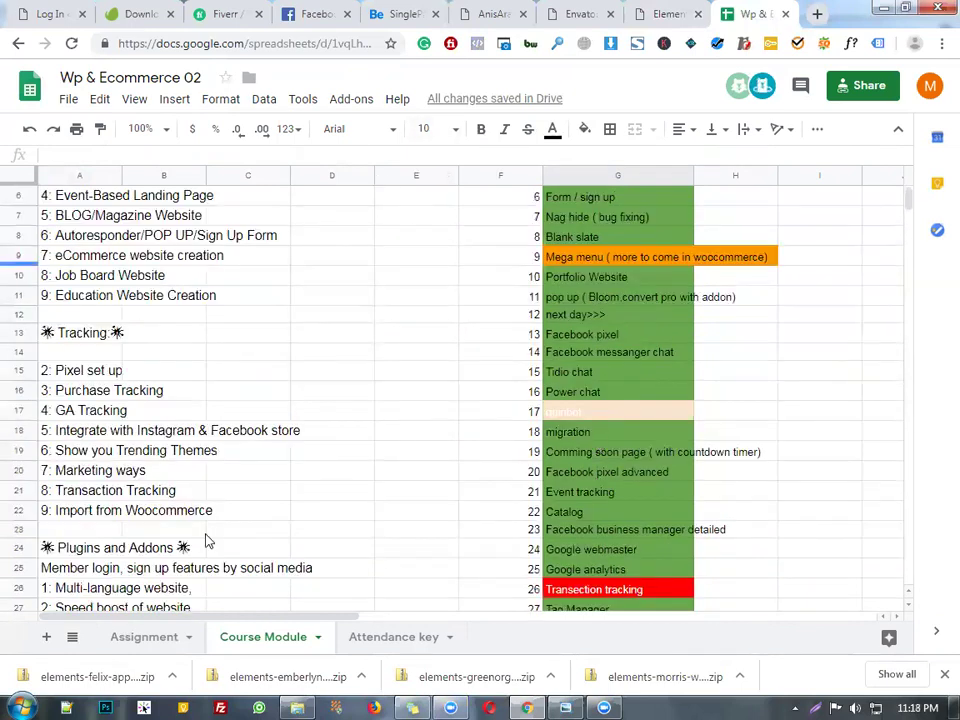
scroll(207, 541, down, 5)
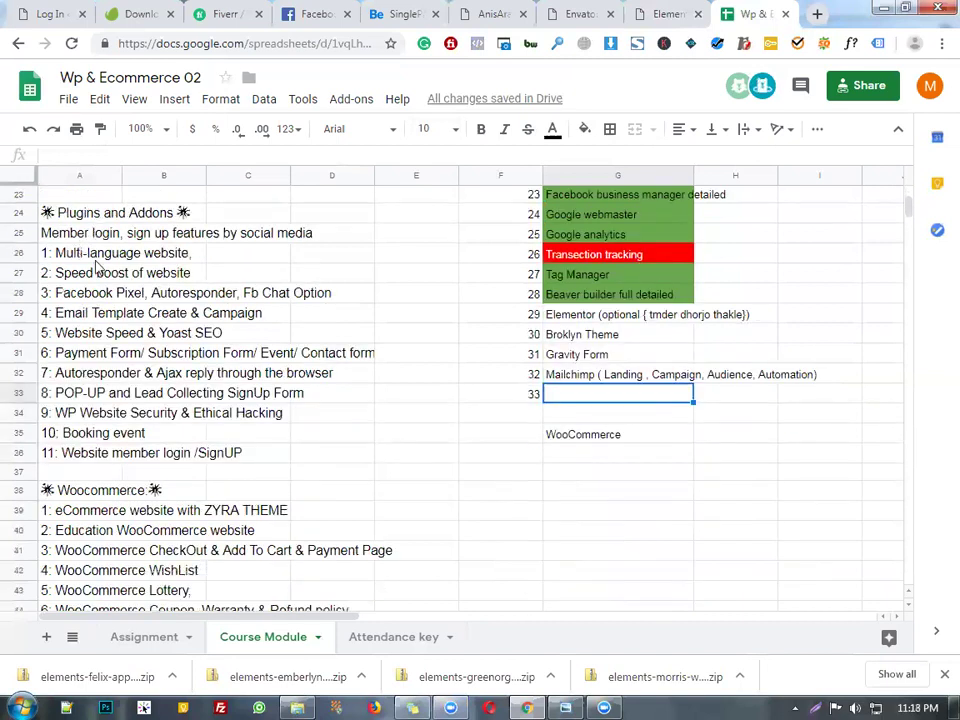
click(78, 233)
click(80, 253)
key(Down)
key(Up)
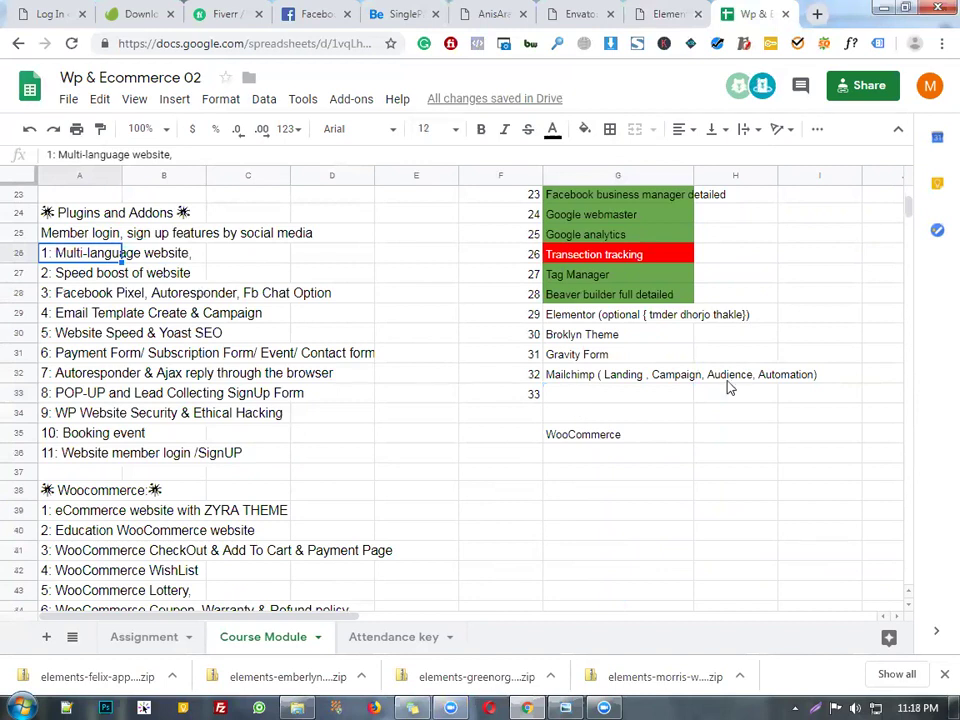
Step: Enter "Spewe" as the topic text beside number 33 in column G
click(594, 396)
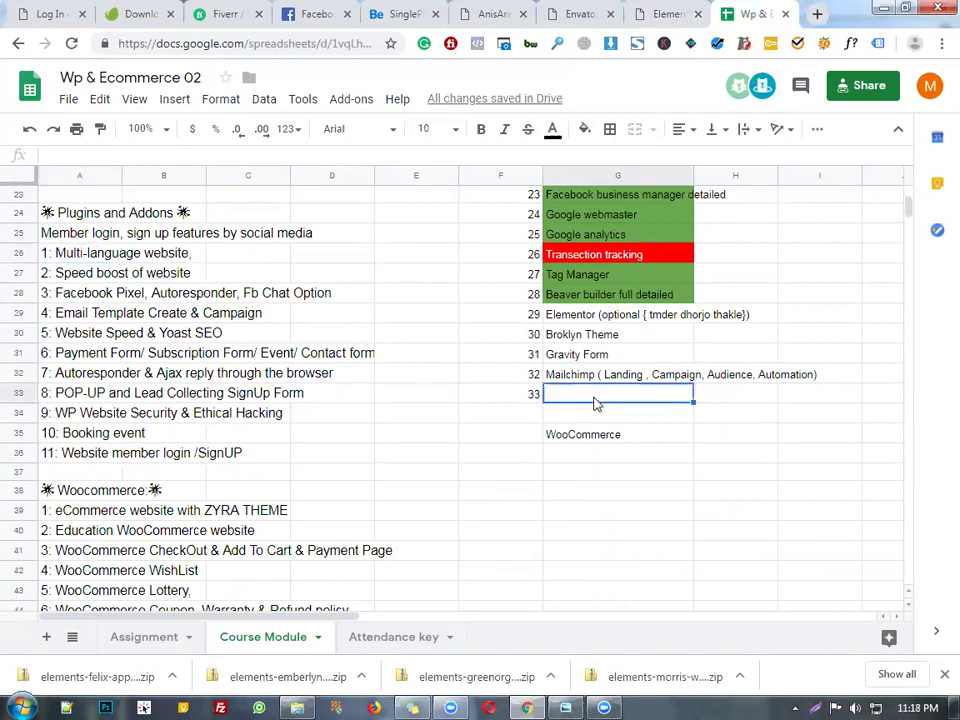
text(Spewe)
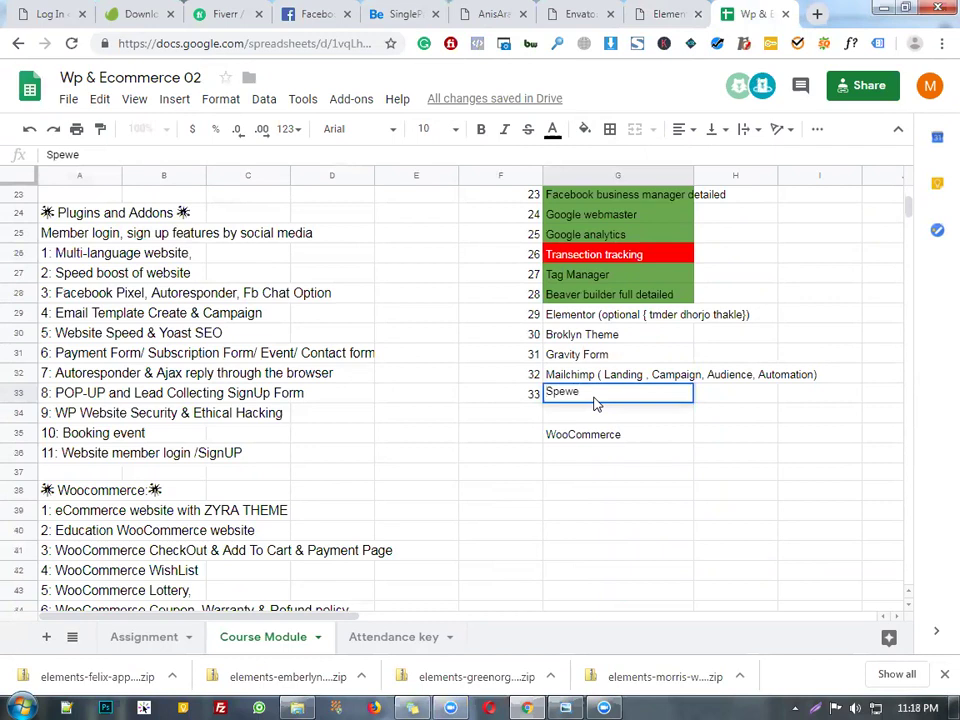
key(Tab)
key(Tab)
key(Tab)
key(Tab)
key(Tab)
key(Tab)
key(Tab)
key(Tab)
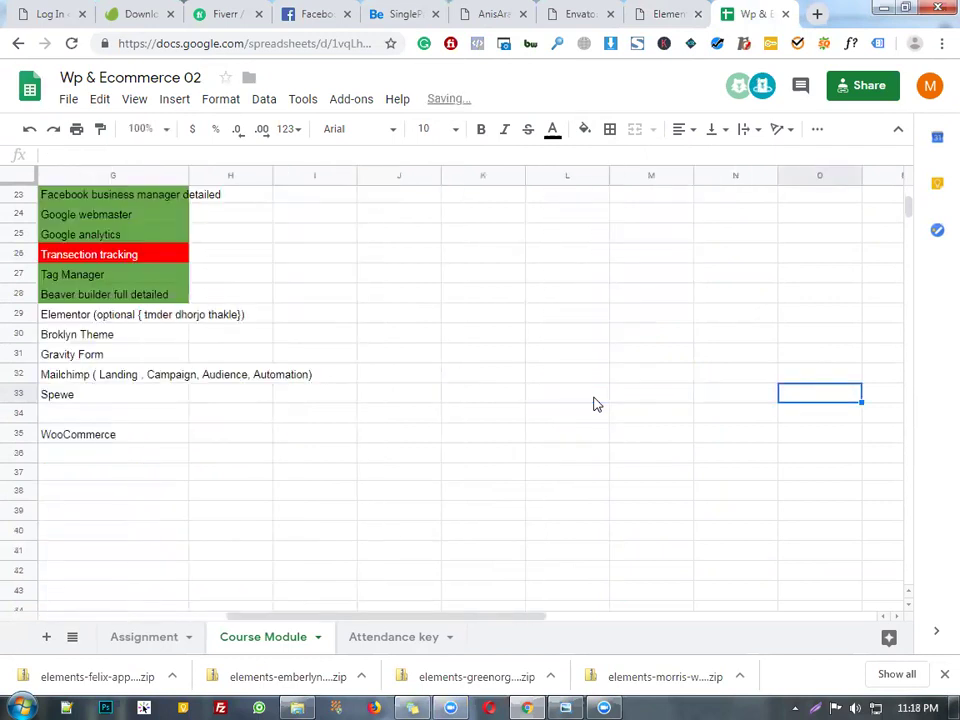
key(Left)
key(Left)
key(Left)
key(Left)
key(Left)
key(Left)
key(Left)
key(Left)
key(Left)
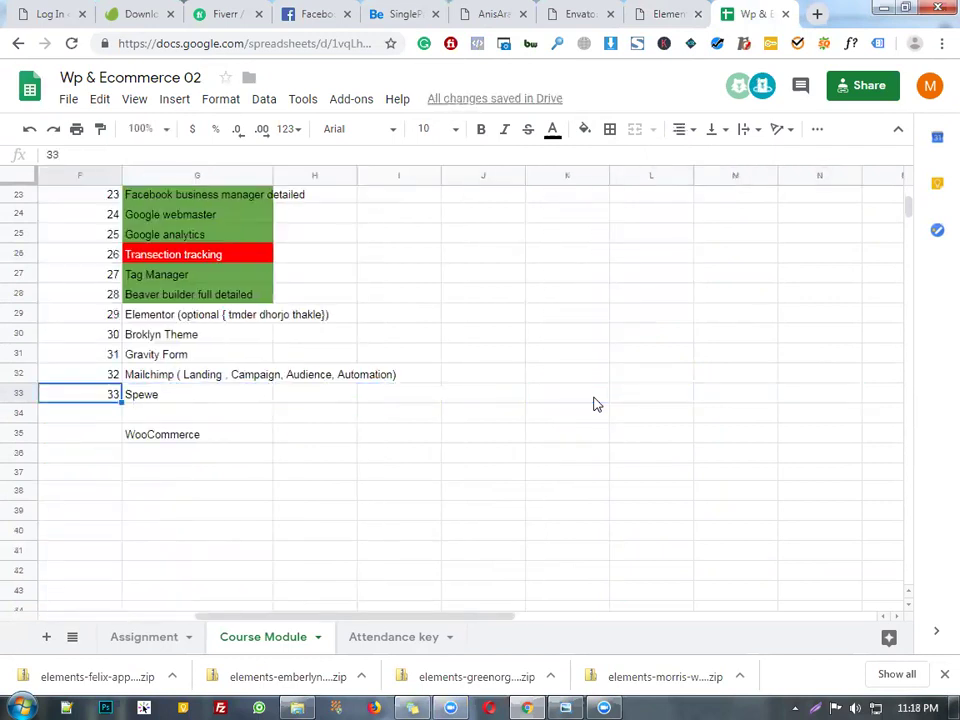
Step: Review the column G topics from Local Host Setup down through Facebook pixel and Tidio chat to the end of the list
scroll(197, 262, up, 3)
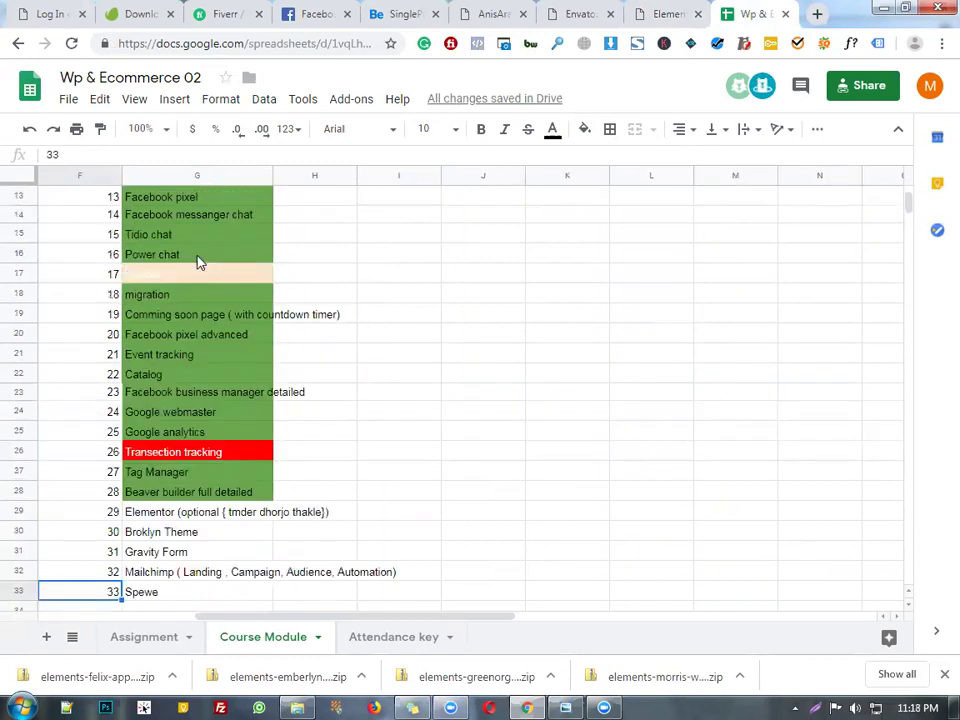
scroll(197, 262, up, 4)
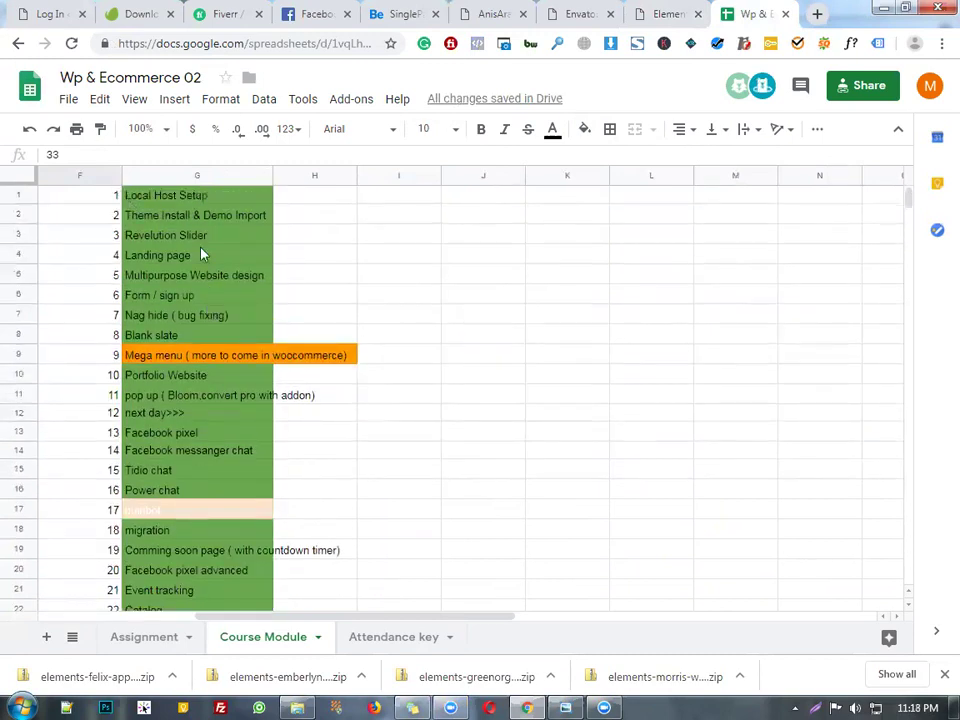
click(197, 300)
click(190, 436)
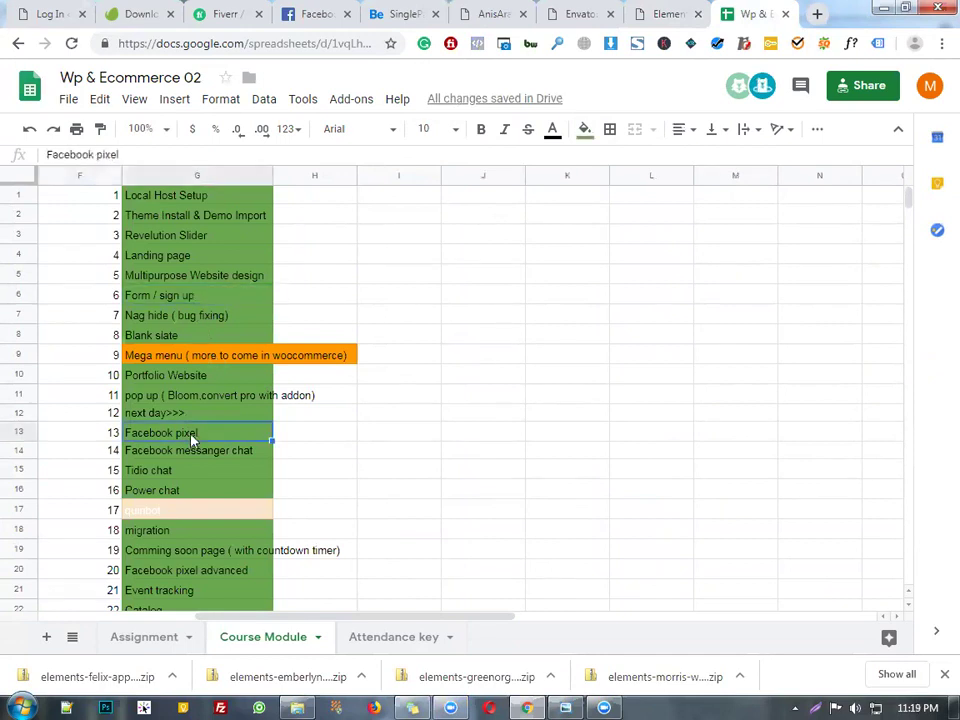
scroll(190, 435, down, 2)
click(200, 355)
click(201, 372)
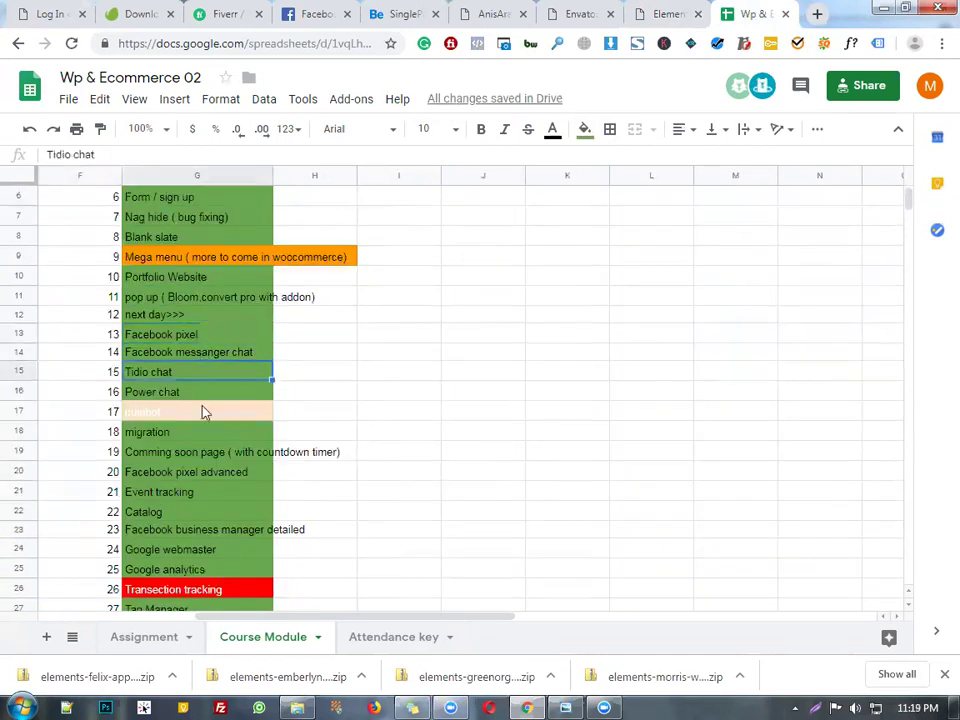
scroll(203, 410, down, 4)
scroll(195, 425, down, 2)
Step: Correct the text of topic 33 in column G to "Speed up"
click(193, 432)
click(178, 396)
double_click(178, 396)
click(178, 392)
key(BackSpace)
key(BackSpace)
key(BackSpace)
text(eed up)
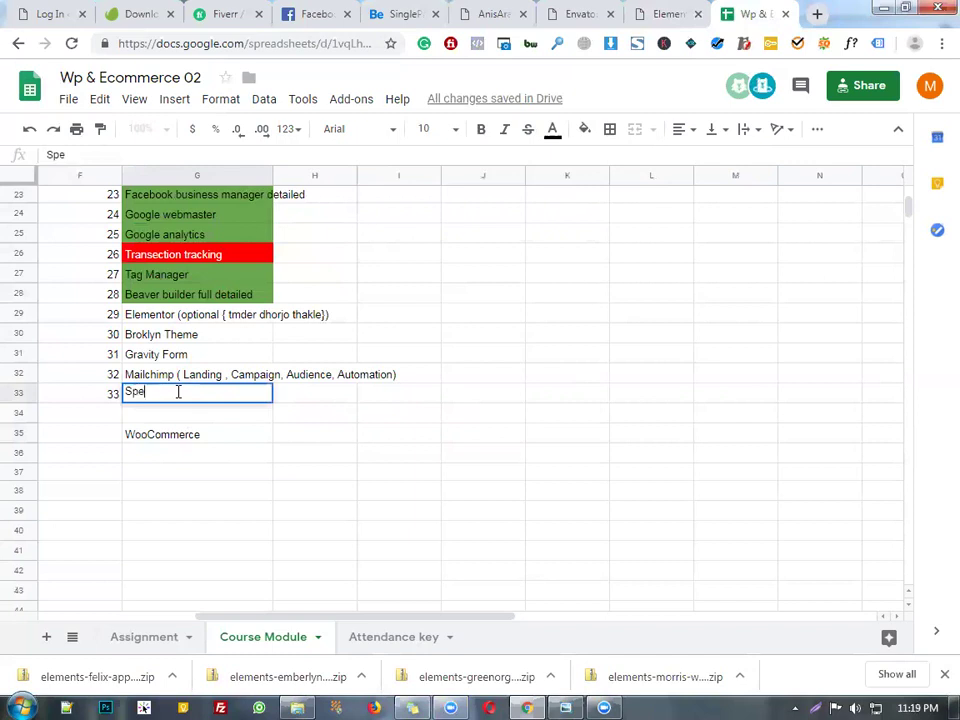
click(203, 476)
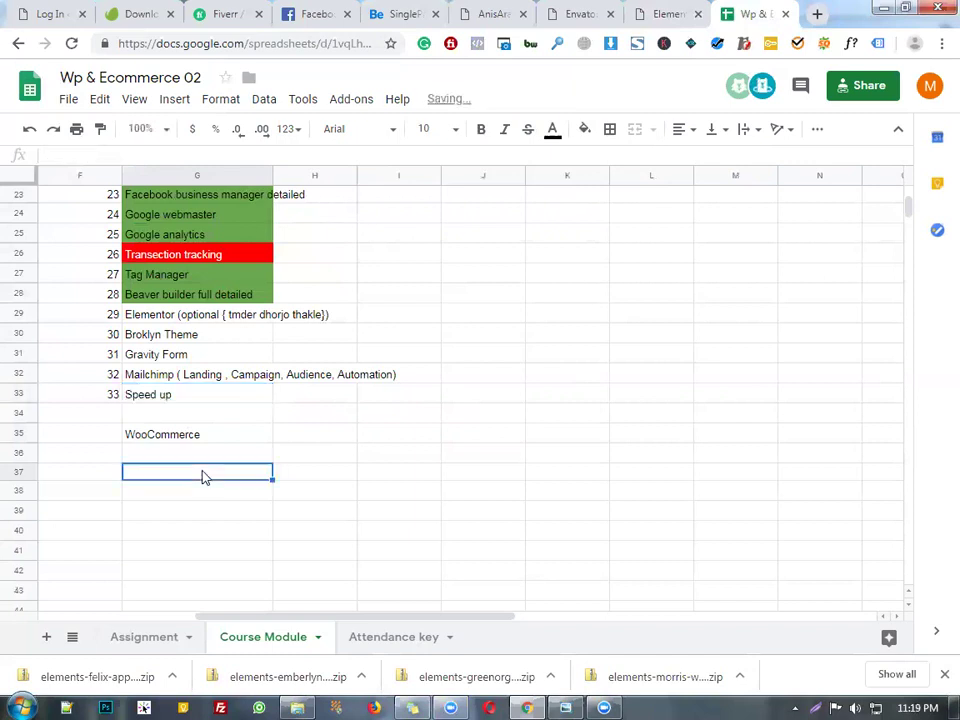
Step: Examine the Plugins and Addons items in column A from the Autoresponder entry up to Speed boost of website
key(Up)
key(Up)
key(Up)
key(Up)
key(Left)
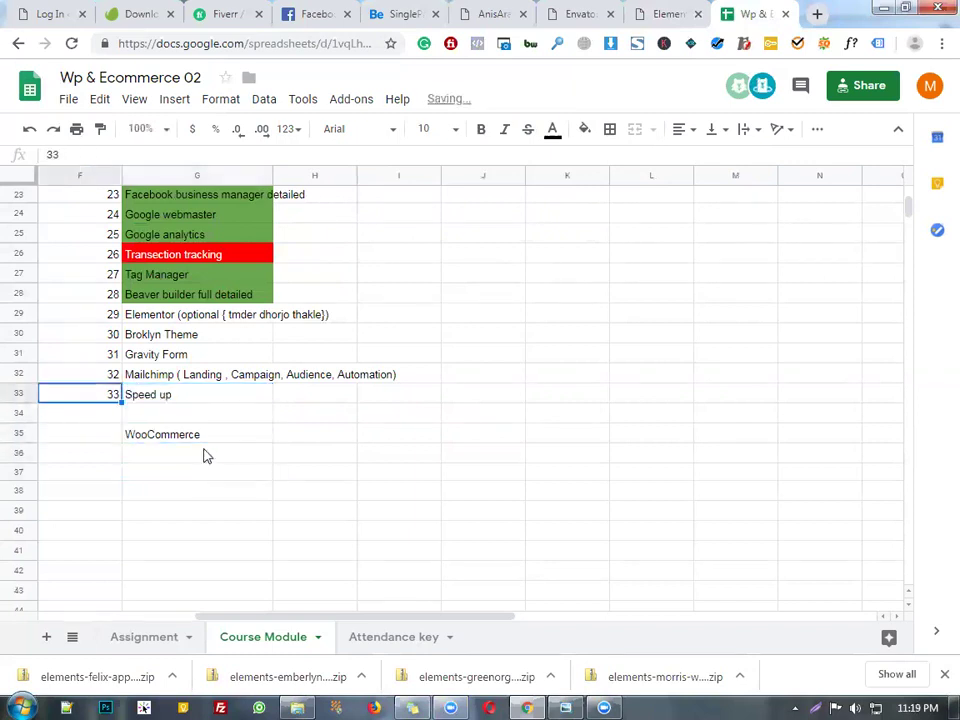
key(Up)
key(Left)
key(Left)
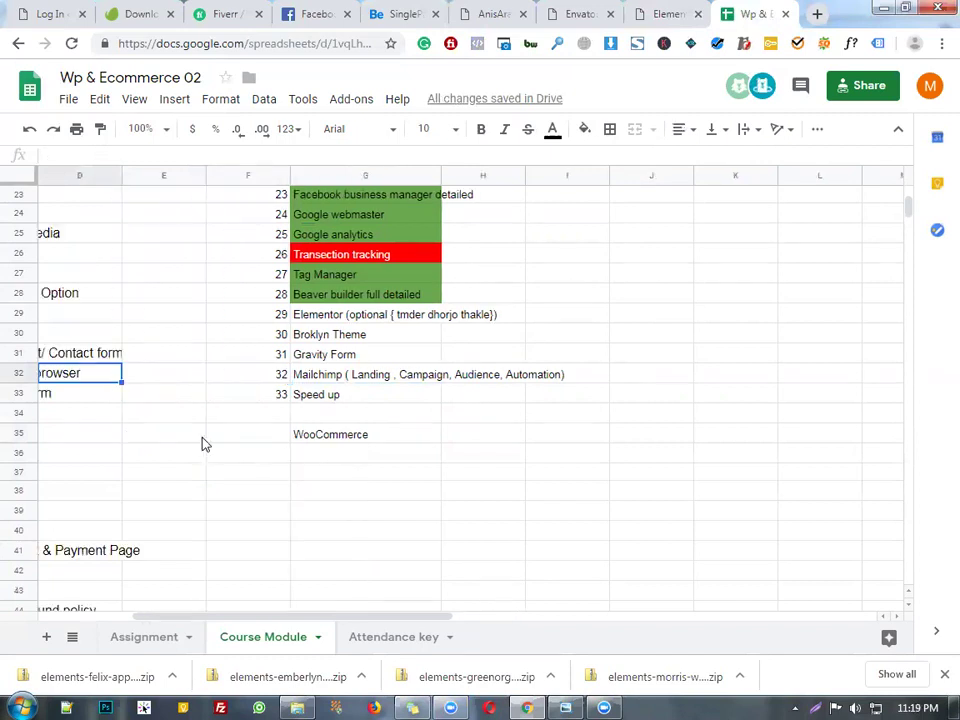
key(Left)
key(Left)
key(Left)
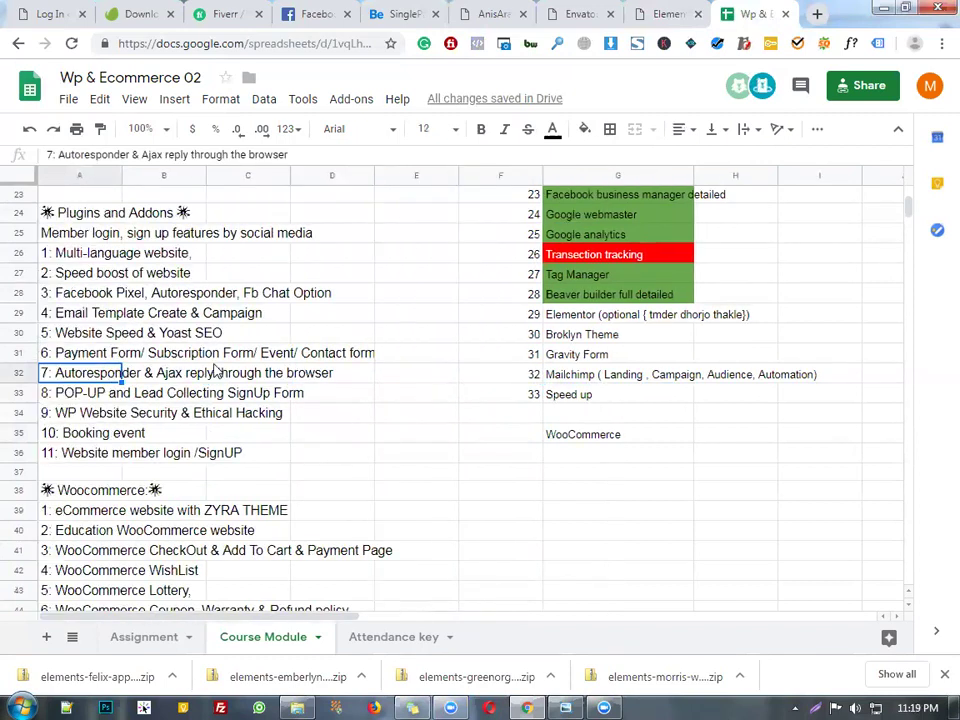
key(Up)
key(Up)
key(Up)
key(Up)
key(Up)
key(Right)
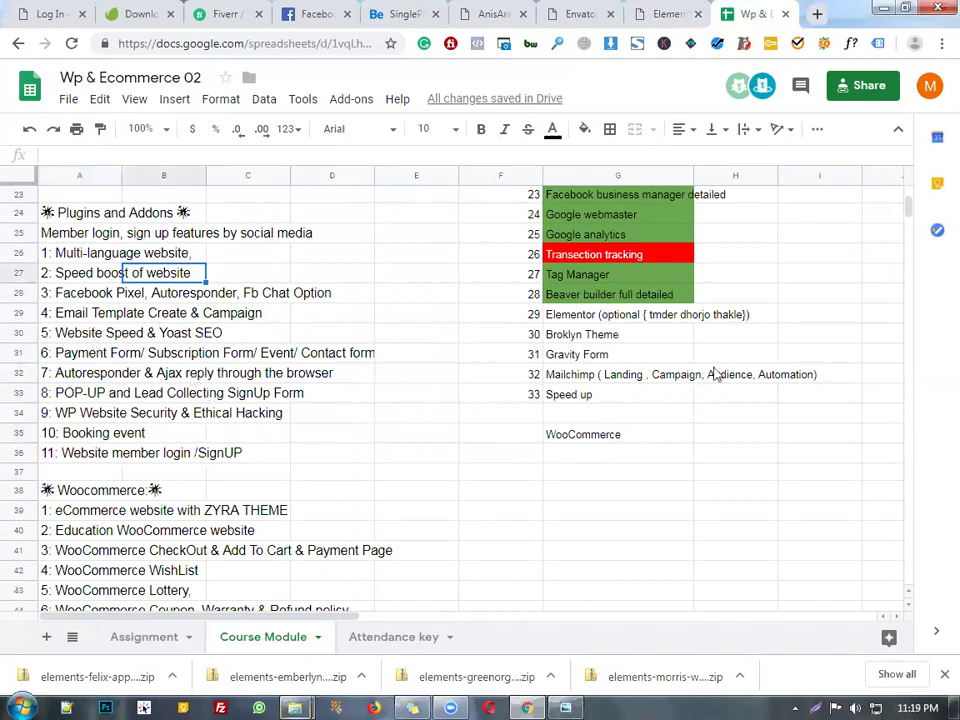
Step: Remove "& Ajax reply through the browser" from item 7 of the Plugins and Addons list, keeping "7: Autoresponder"
click(96, 390)
click(122, 375)
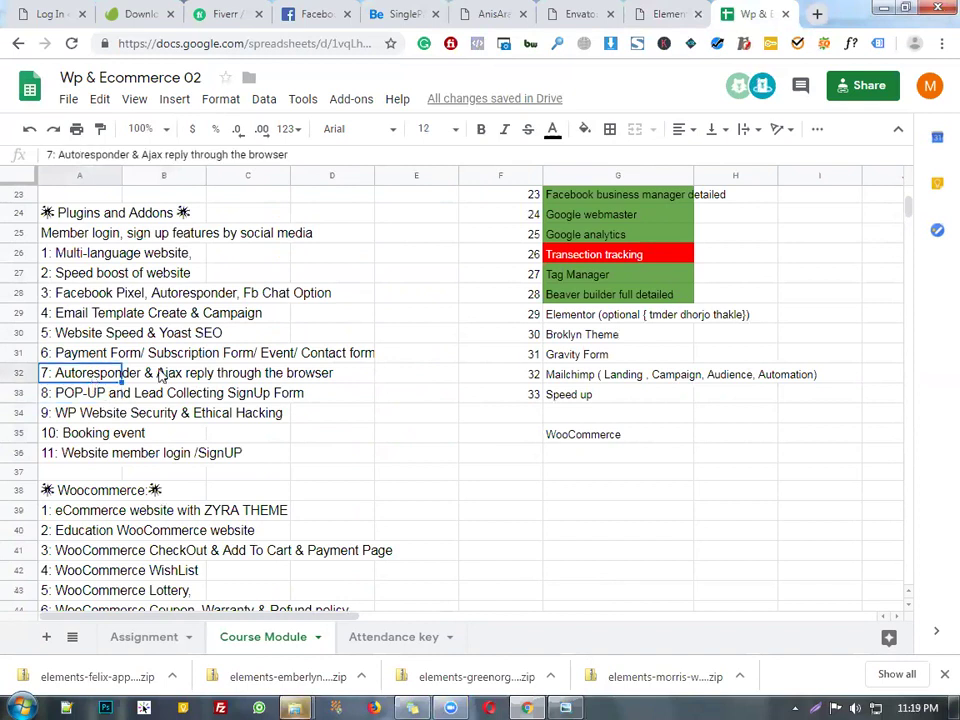
click(175, 376)
click(262, 376)
click(195, 380)
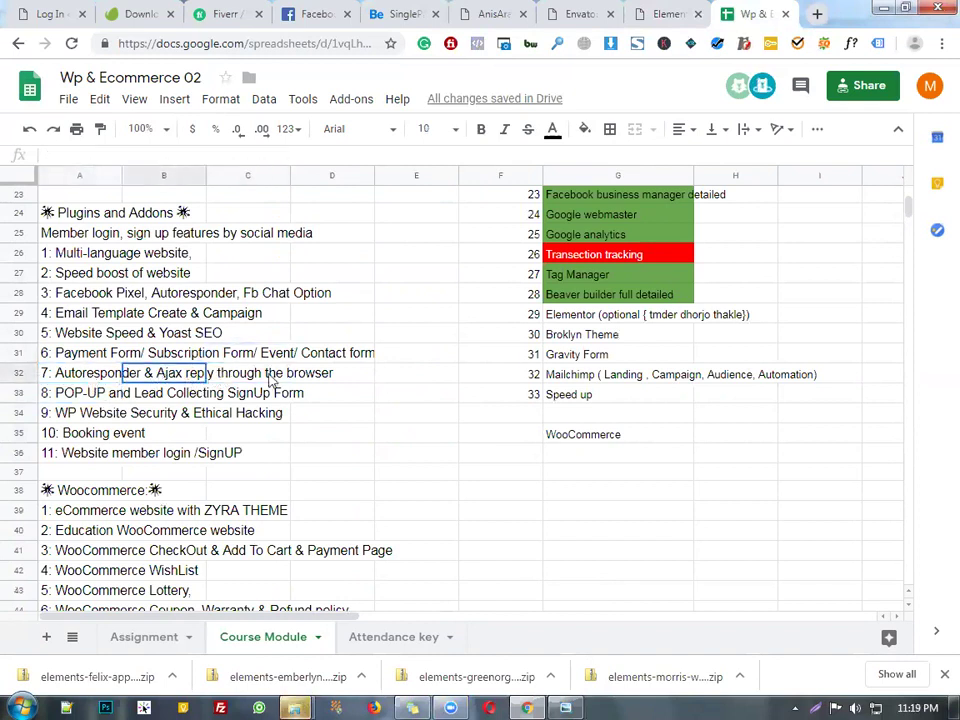
click(80, 353)
click(124, 375)
triple_click(147, 377)
click(147, 377)
key(shift+End)
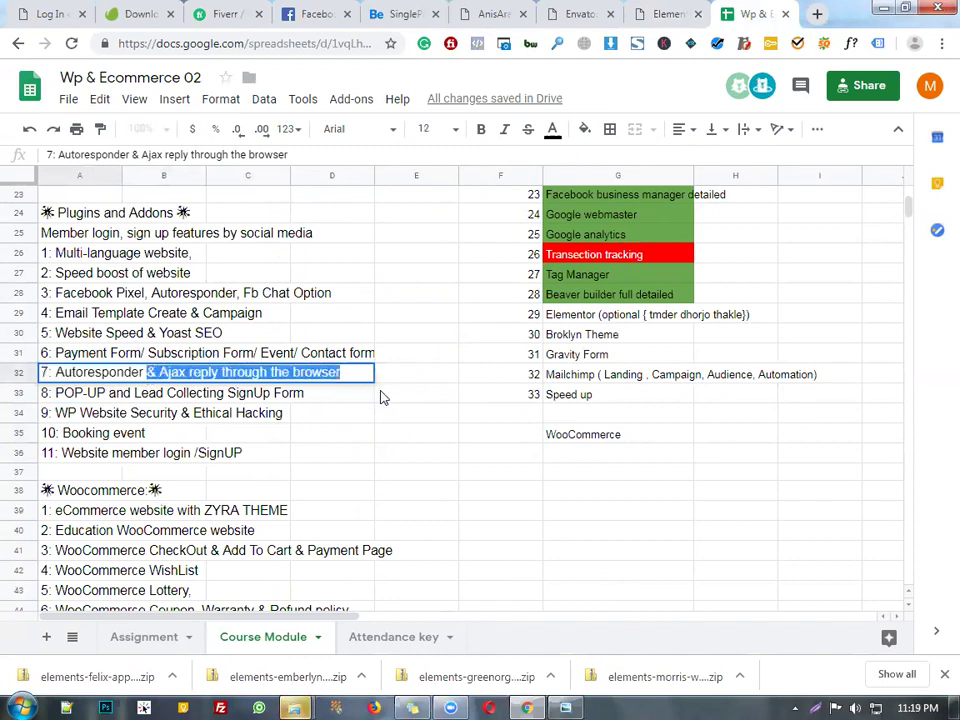
key(BackSpace)
click(207, 338)
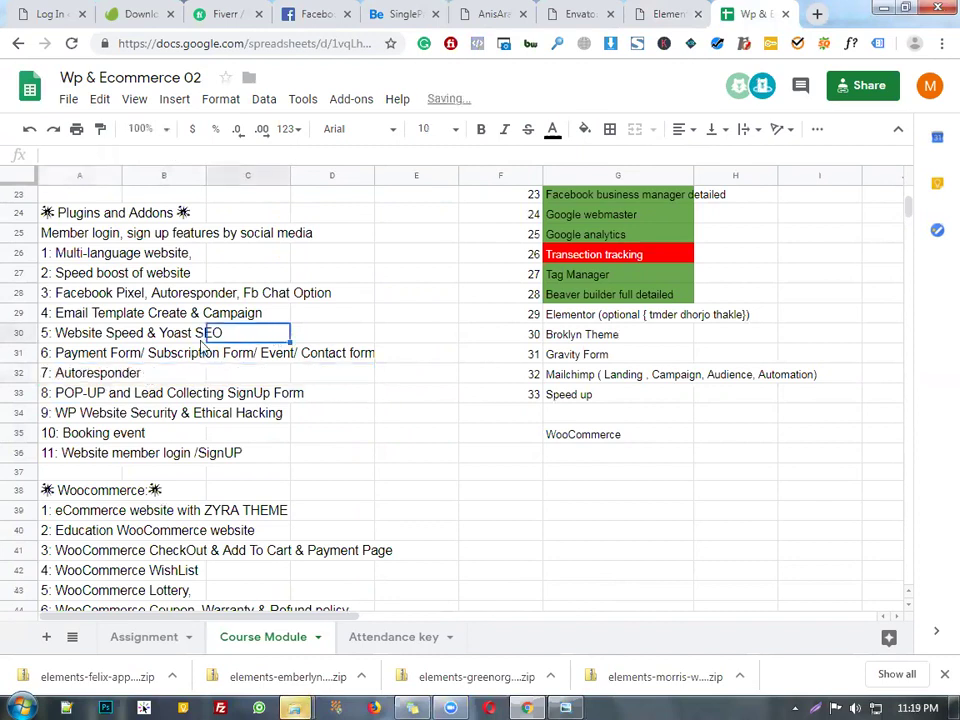
Step: Add topic number 34 in column F below 33 with the text "SEO" beside it in column G
click(190, 355)
click(105, 354)
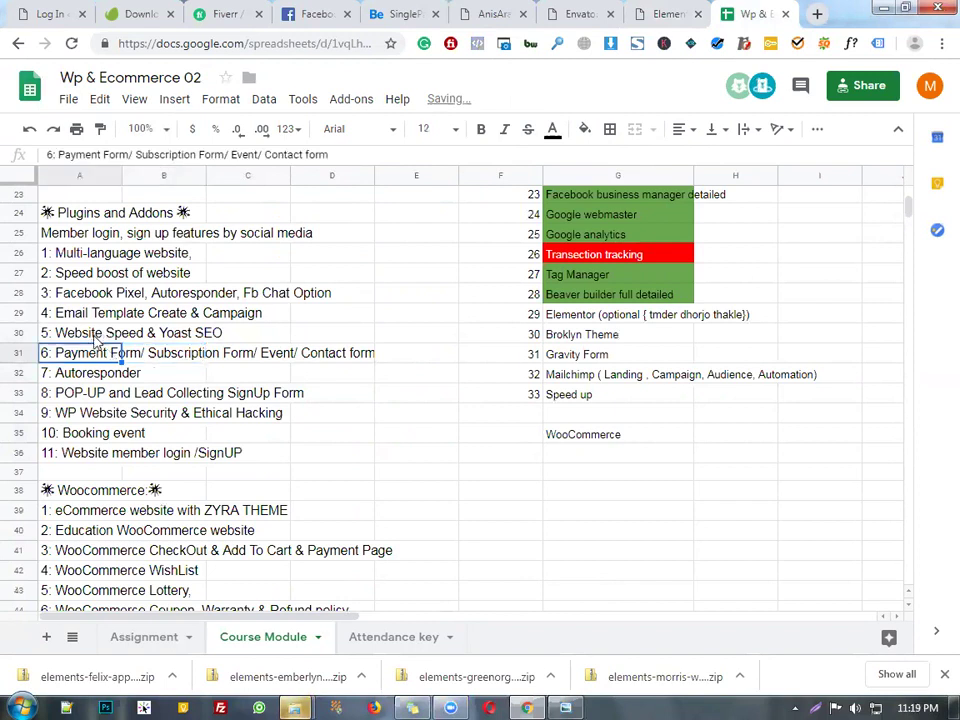
click(94, 336)
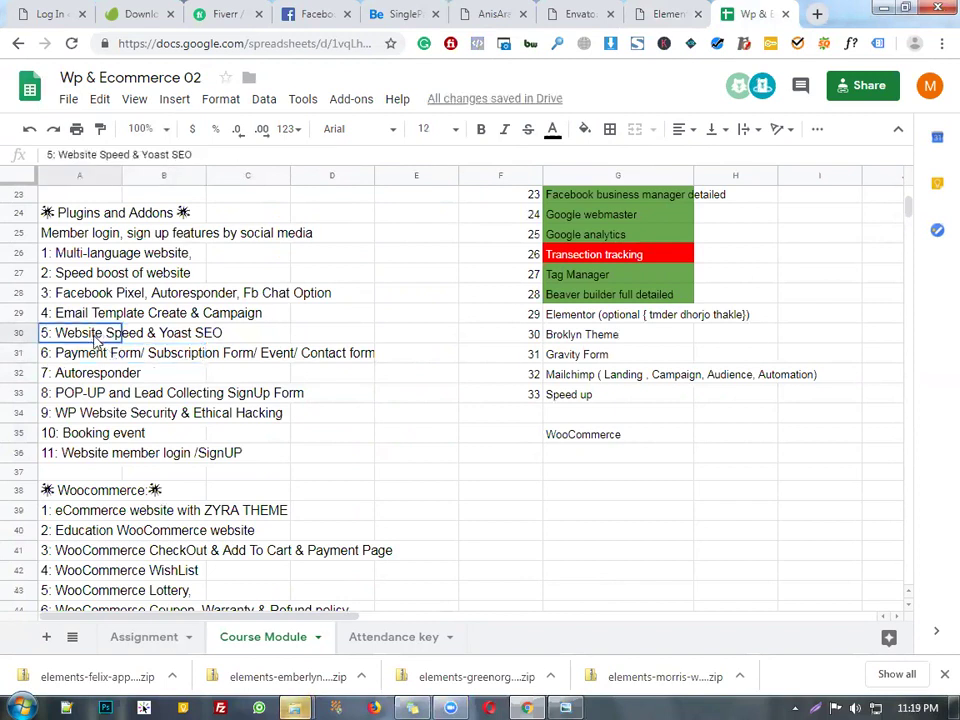
click(533, 420)
text(347)
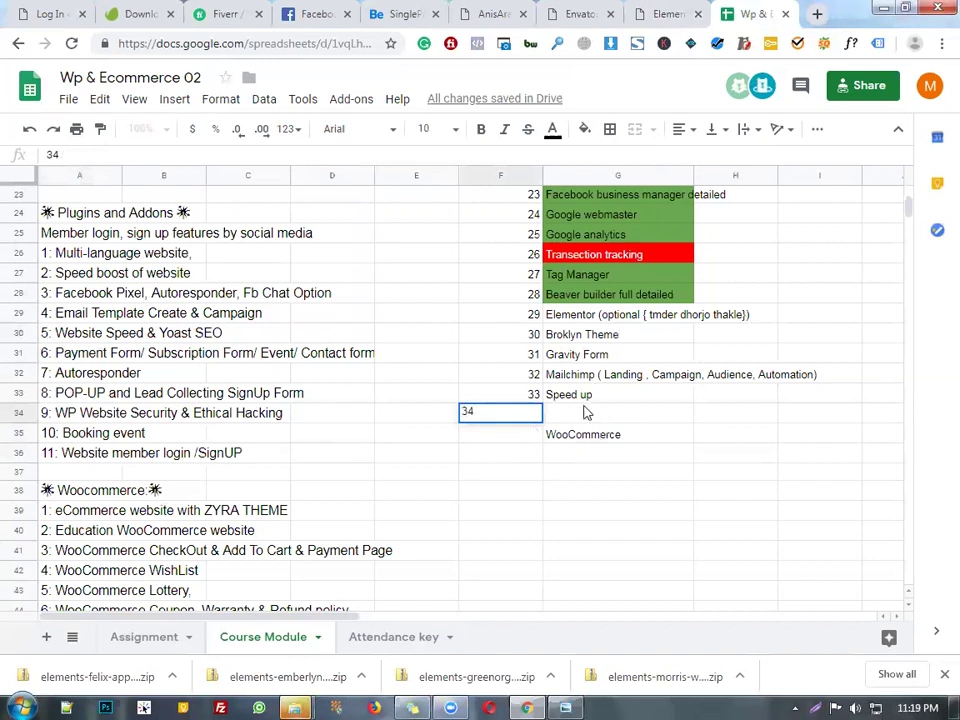
click(614, 411)
text(SEO)
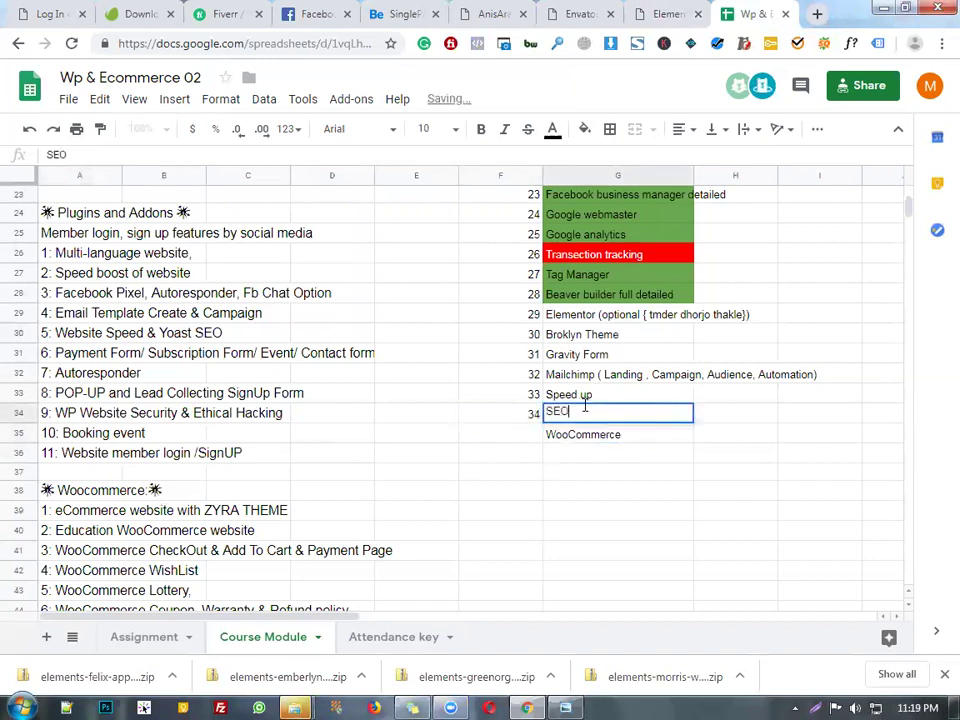
click(510, 373)
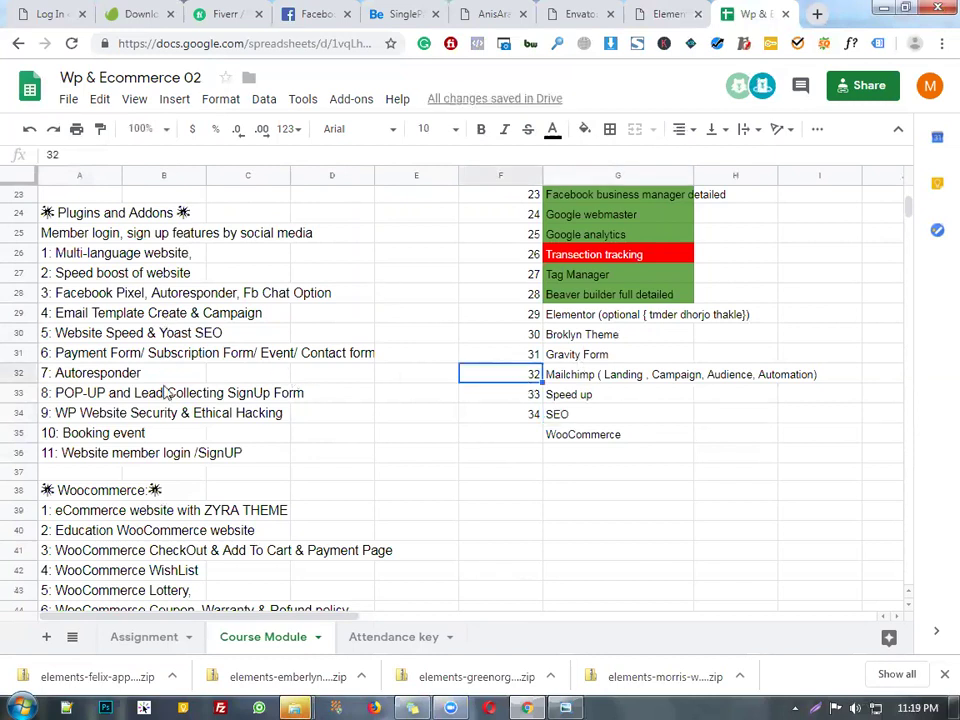
Step: Replace the WooCommerce entry below SEO in column G with "Multilangual"
scroll(163, 391, down, 1)
scroll(167, 375, up, 3)
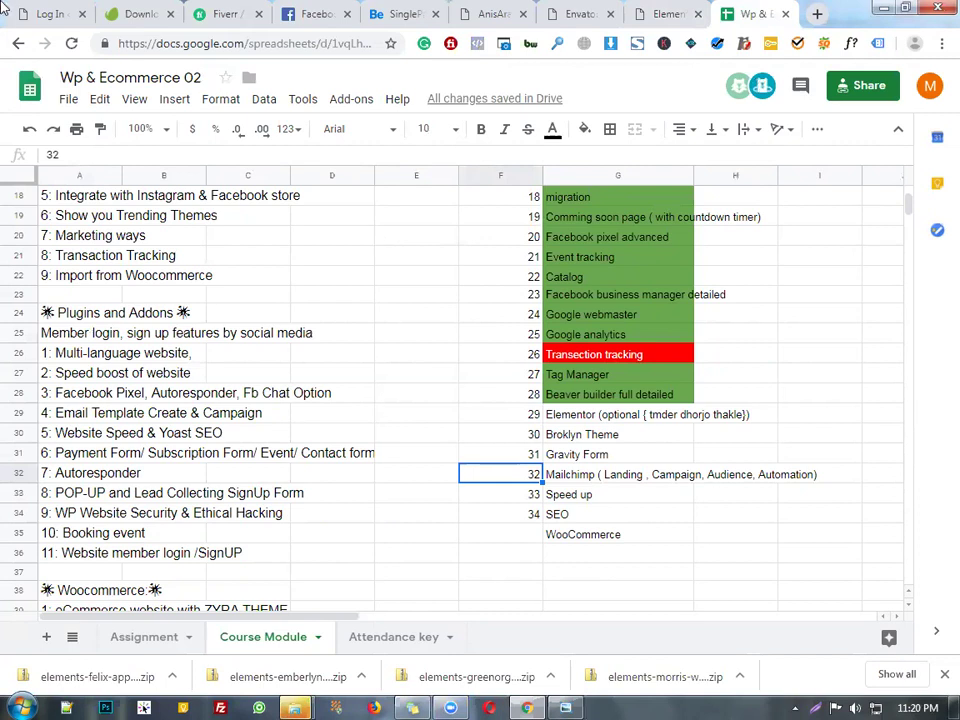
click(396, 276)
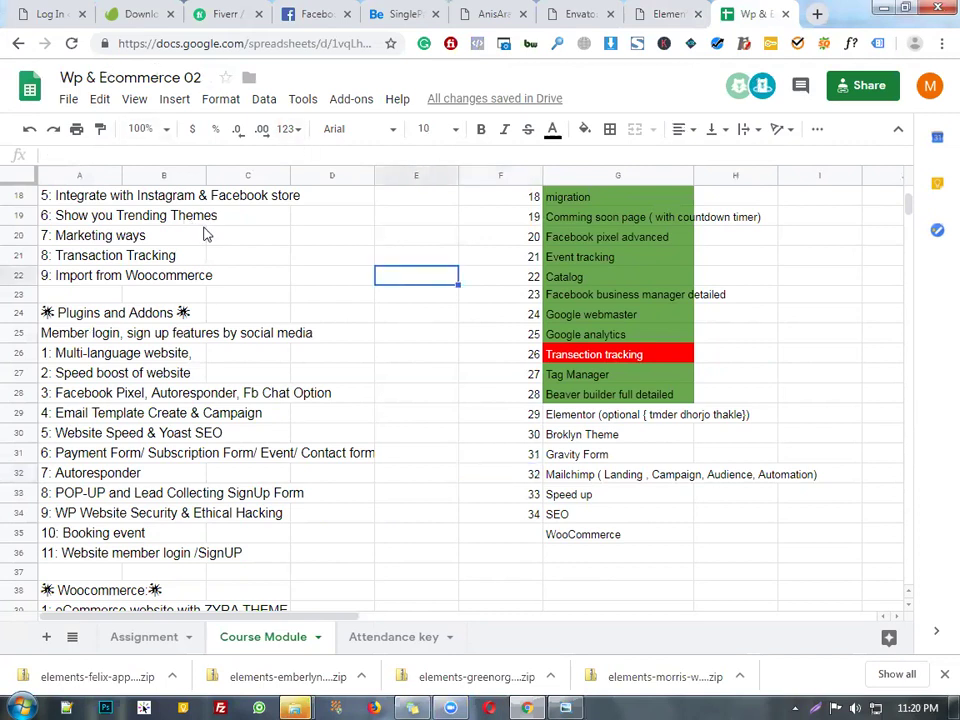
click(101, 277)
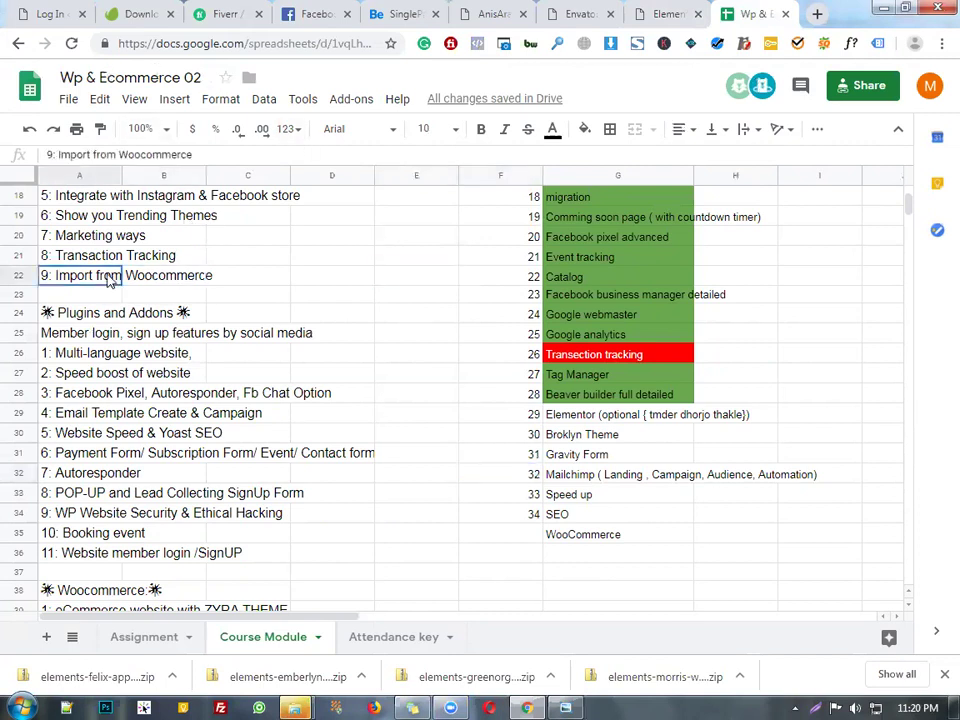
scroll(150, 422, down, 1)
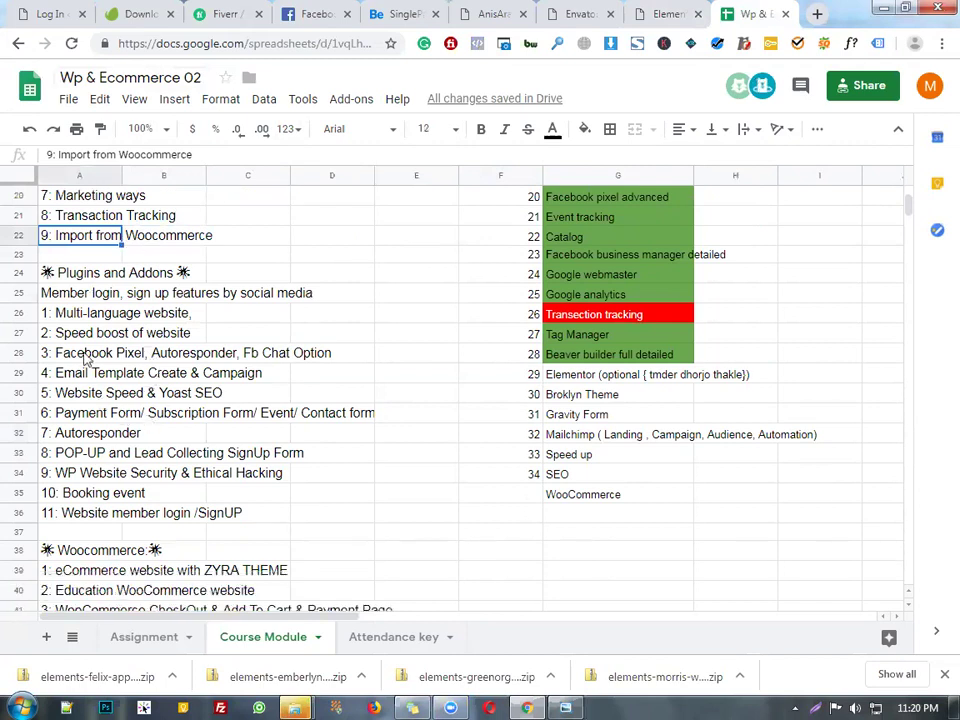
click(553, 437)
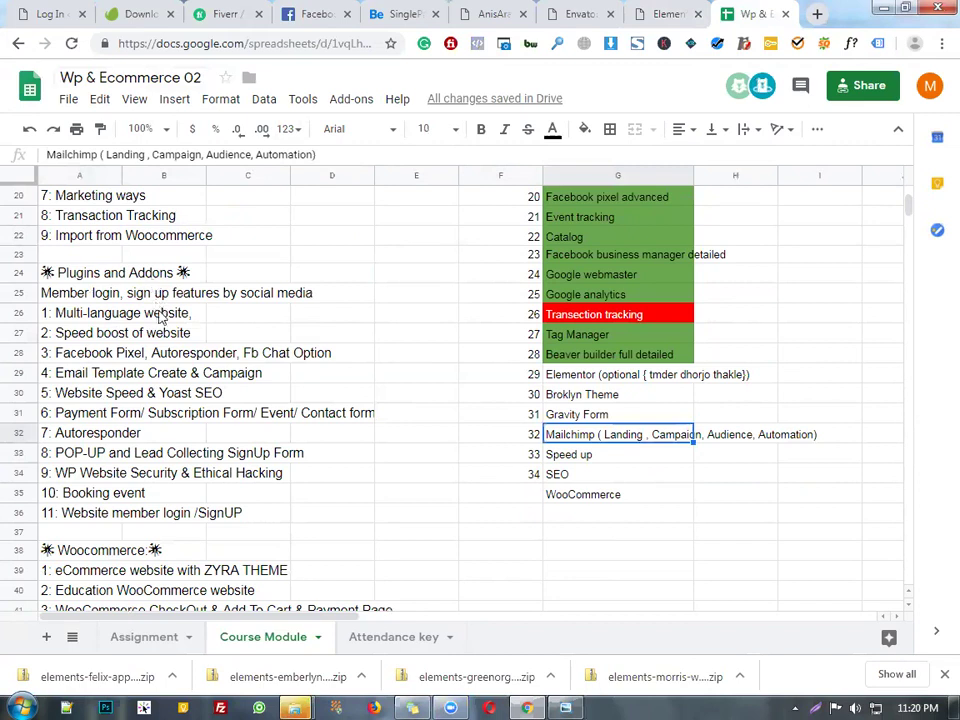
click(548, 496)
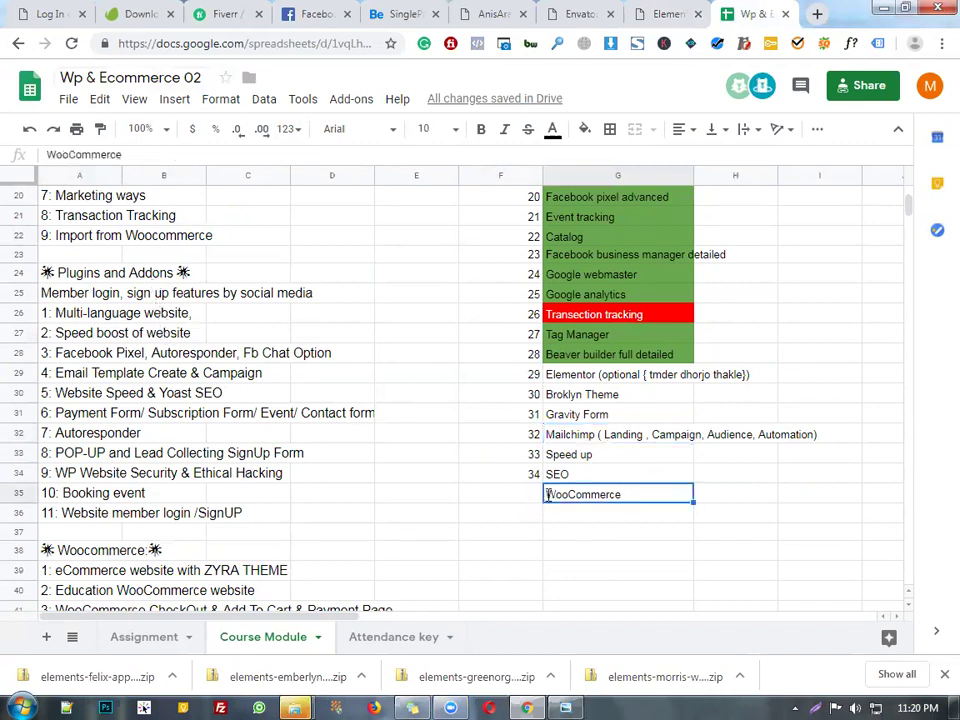
double_click(548, 496)
text(Mul)
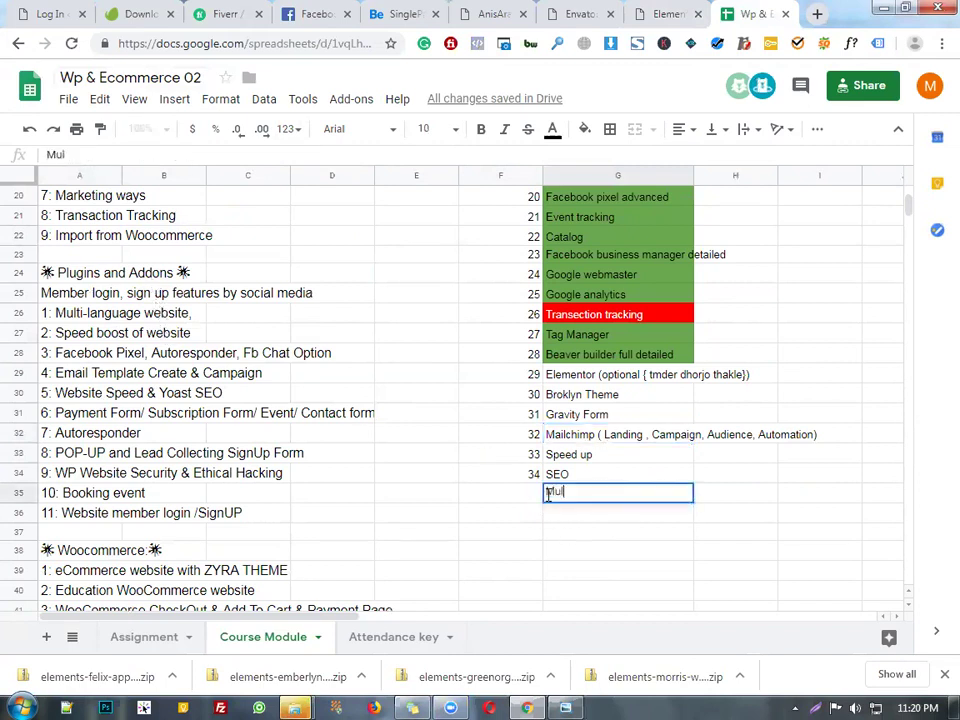
text(tilangual)
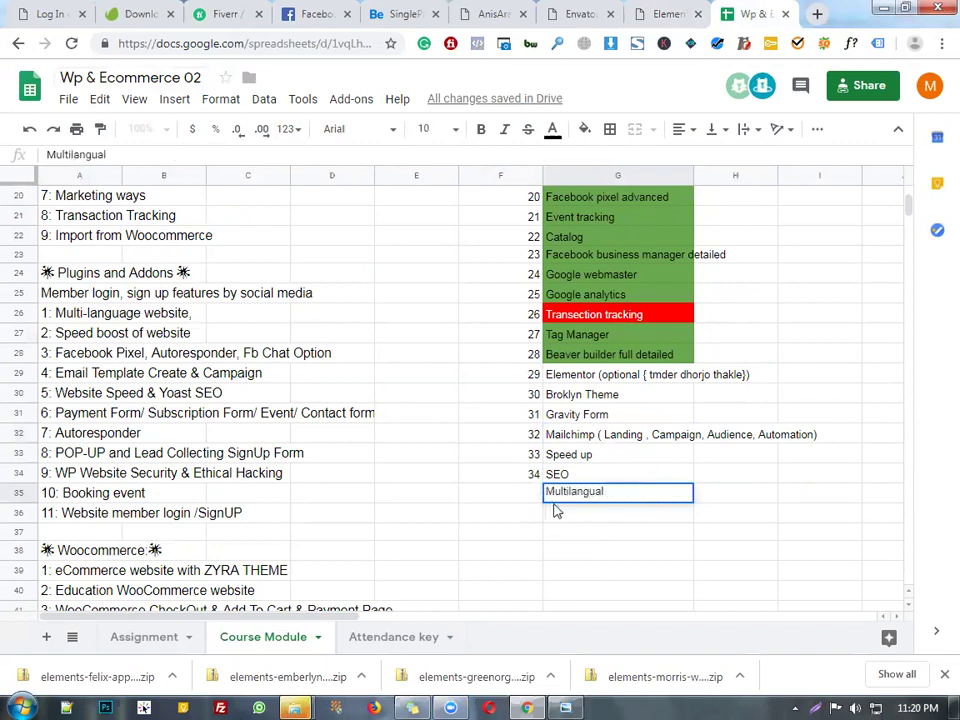
key(ctrl+Return)
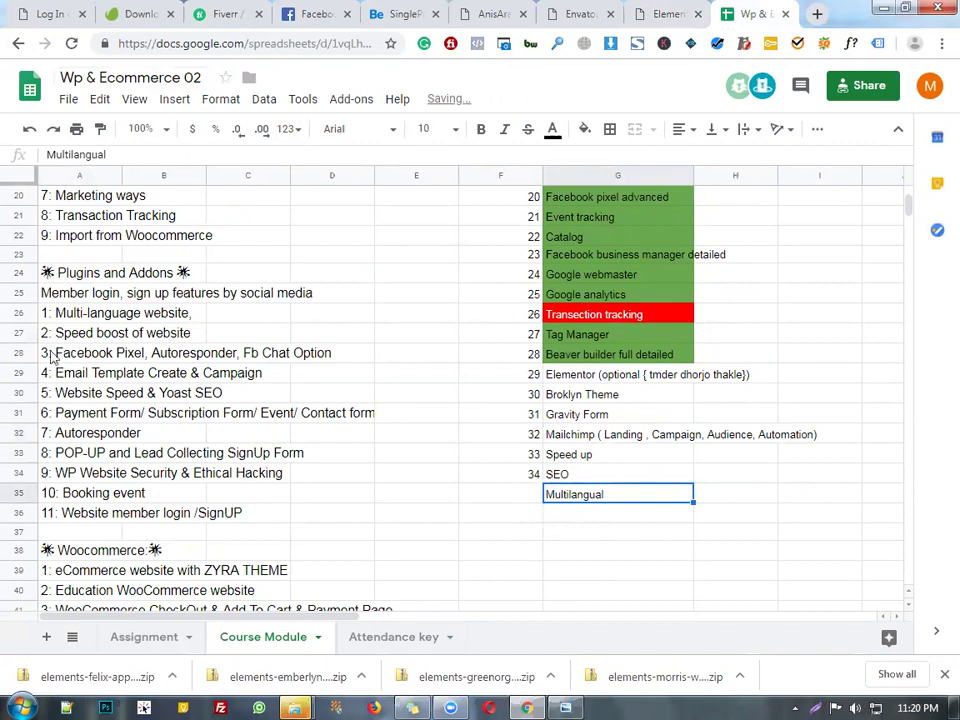
Step: Enter "Social Media login" in column G below the Multilangual topic
click(186, 276)
click(190, 296)
click(117, 296)
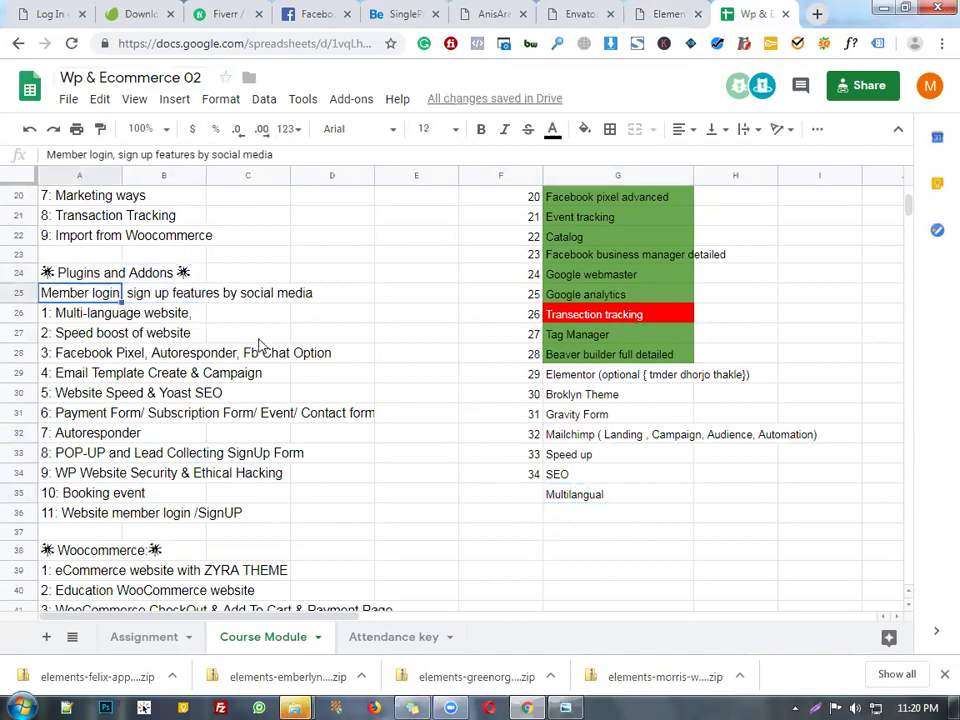
scroll(258, 345, down, 3)
scroll(300, 350, up, 2)
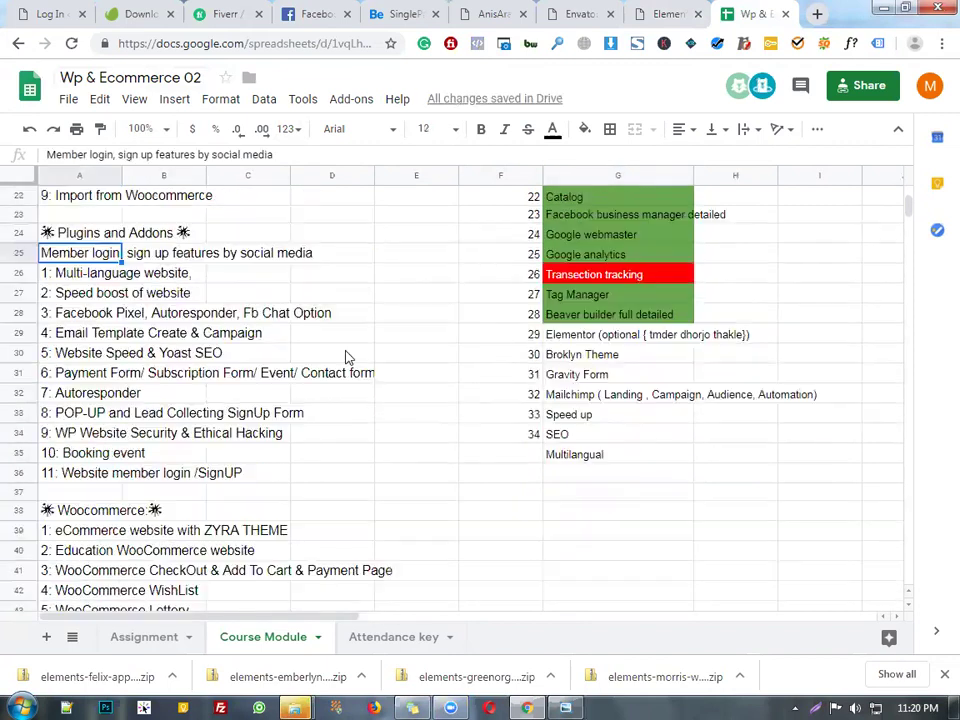
click(574, 478)
scroll(576, 480, up, 2)
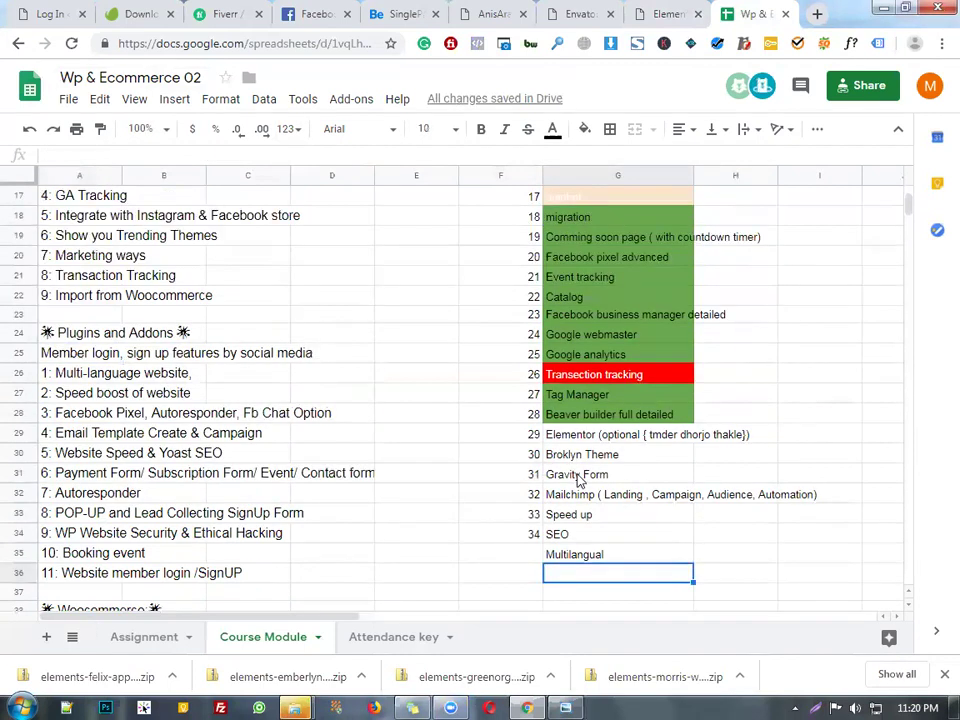
text(Social Media login)
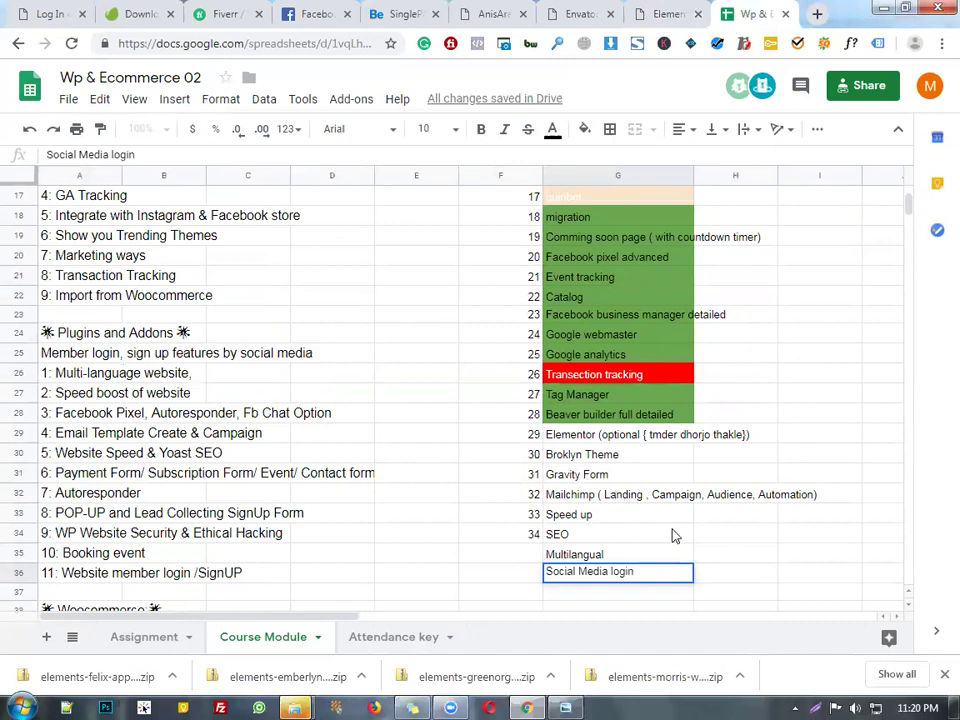
triple_click(624, 570)
click(625, 568)
key(Up)
click(603, 577)
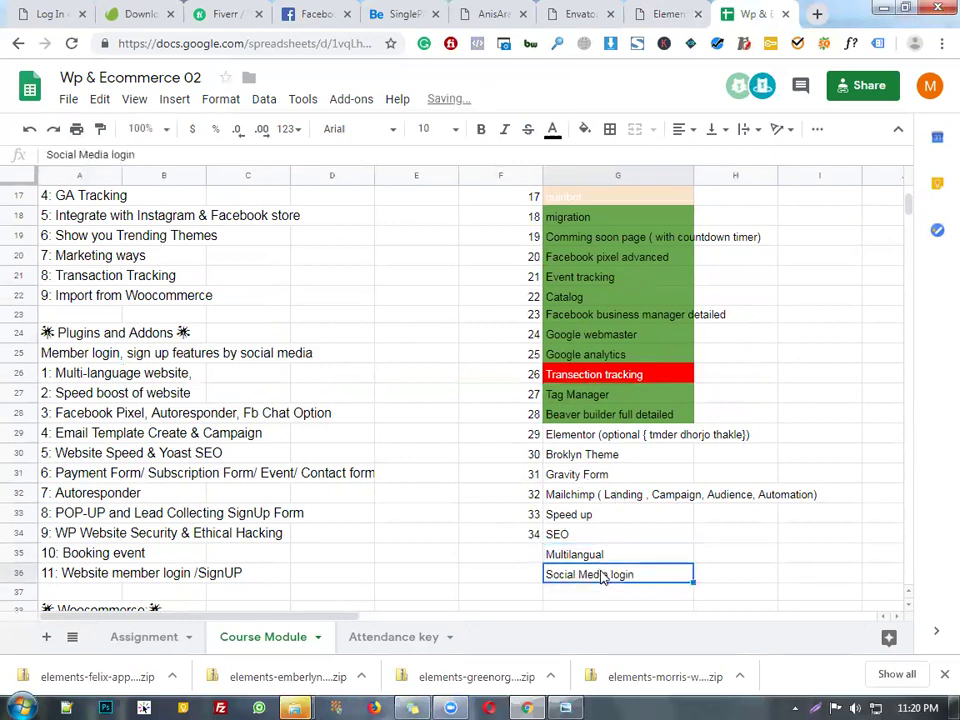
Step: Clear the "Social Media login" entry from the cell below Multilangual in column G
key(shift+Left)
key(ctrl+shift+Up)
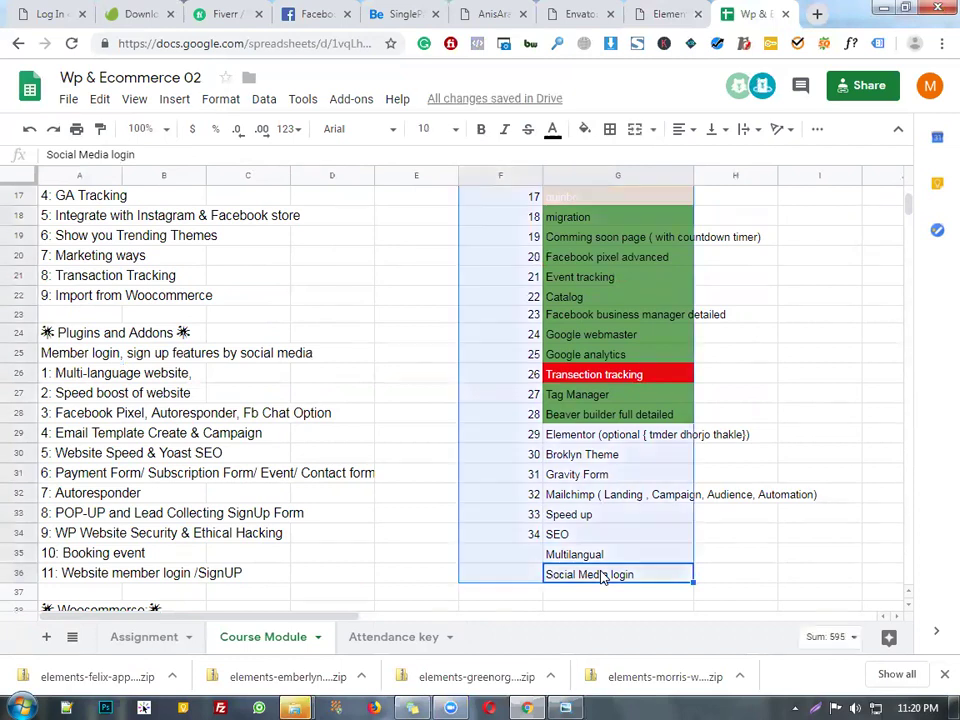
triple_click(603, 575)
key(BackSpace)
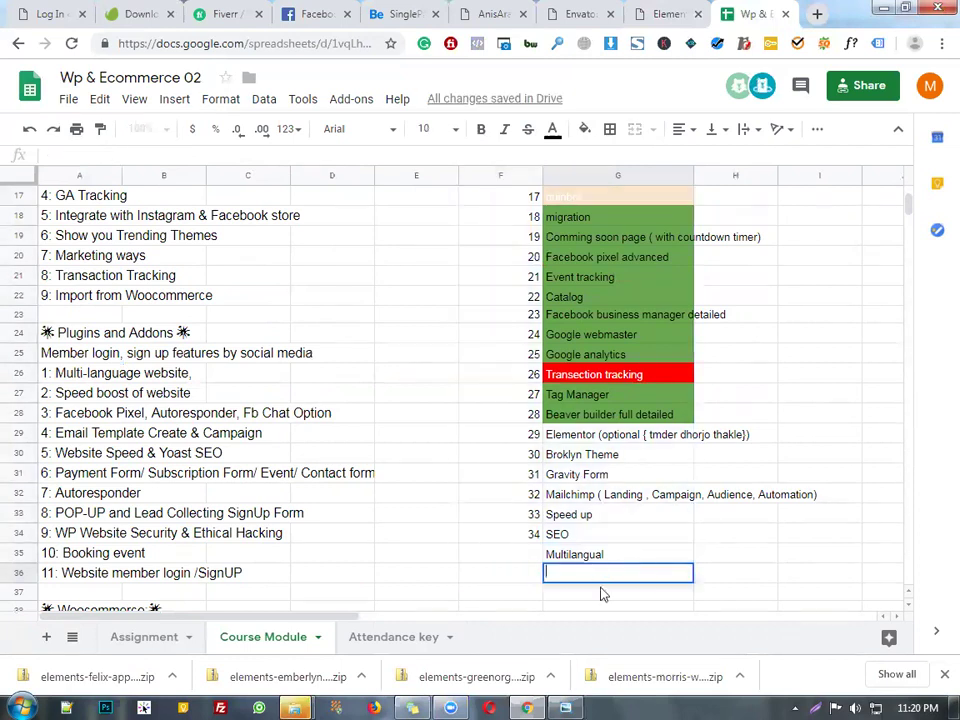
key(Return)
scroll(585, 605, down, 2)
click(585, 560)
text(Woo)
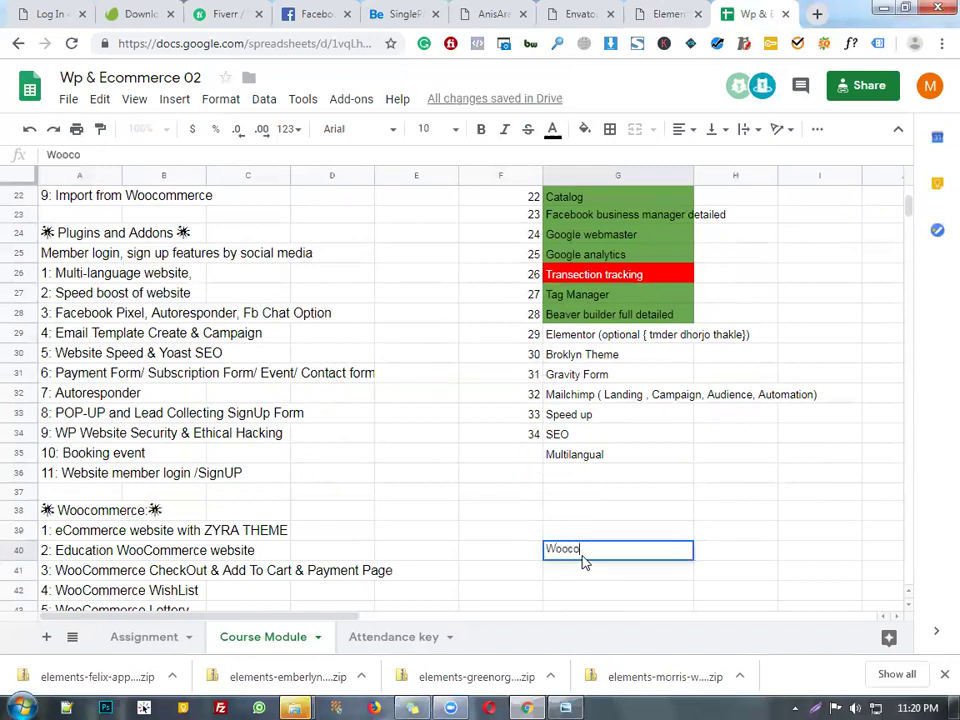
text(co)
key(BackSpace)
key(BackSpace)
key(BackSpace)
key(BackSpace)
key(BackSpace)
Step: Add topic number 35 in column F beside the Multilangual entry
click(516, 441)
key(Down)
text(35)
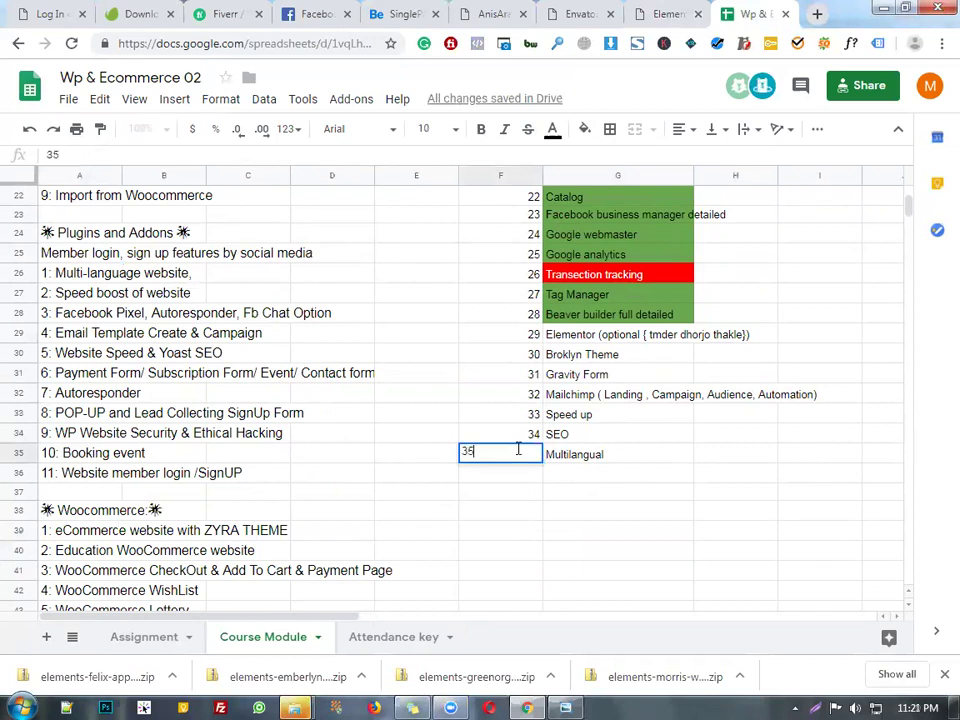
key(Return)
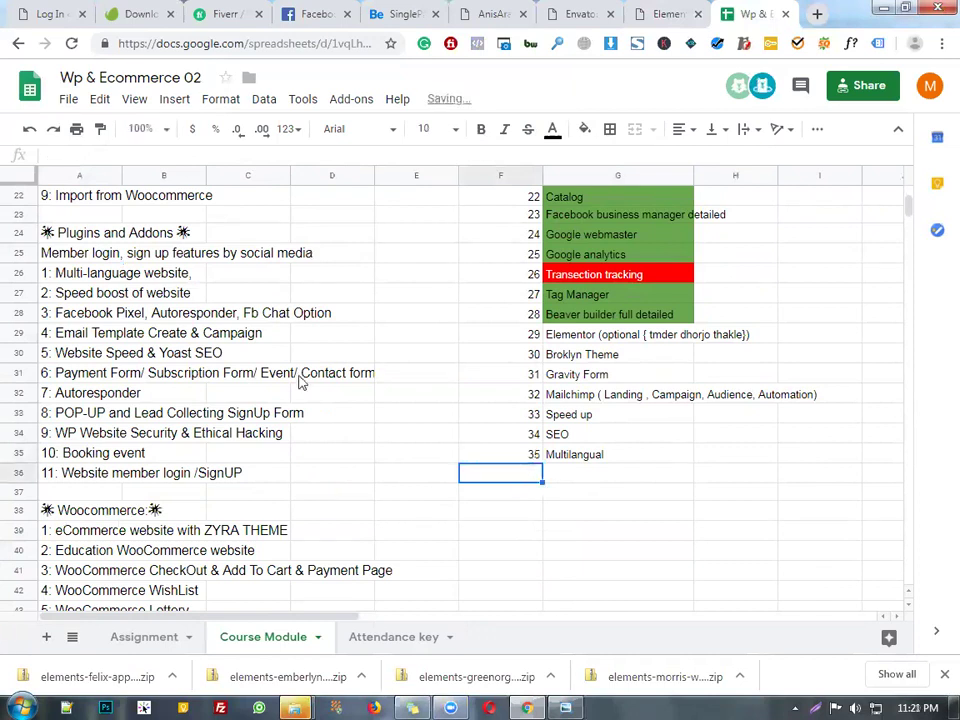
Step: Change the text of topic 34 in column G to "Yoast SEO"
scroll(201, 334, up, 2)
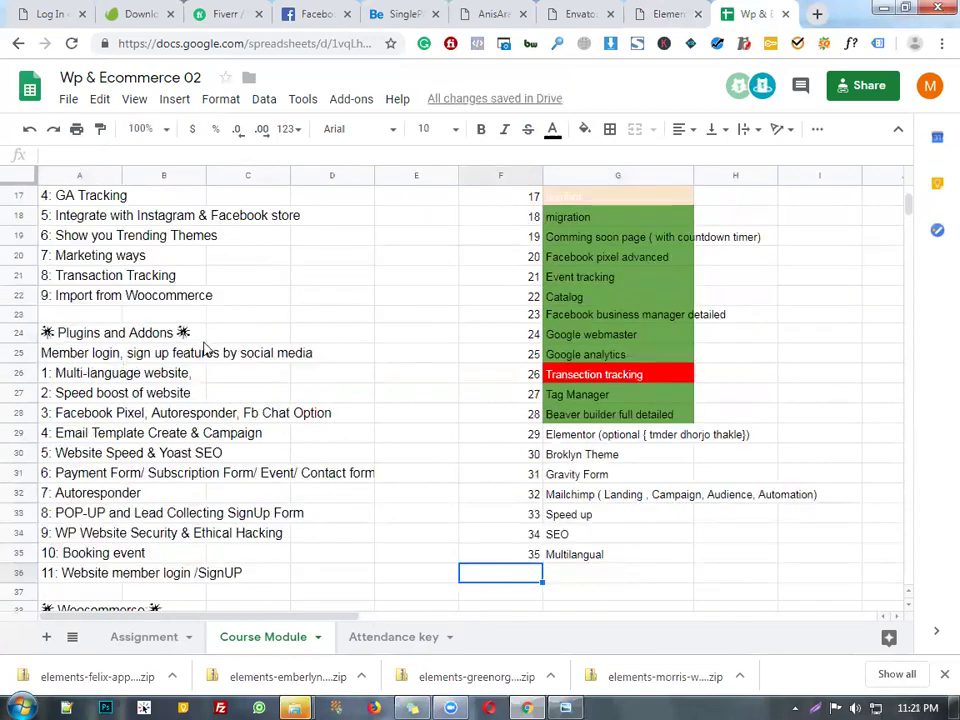
scroll(180, 360, down, 1)
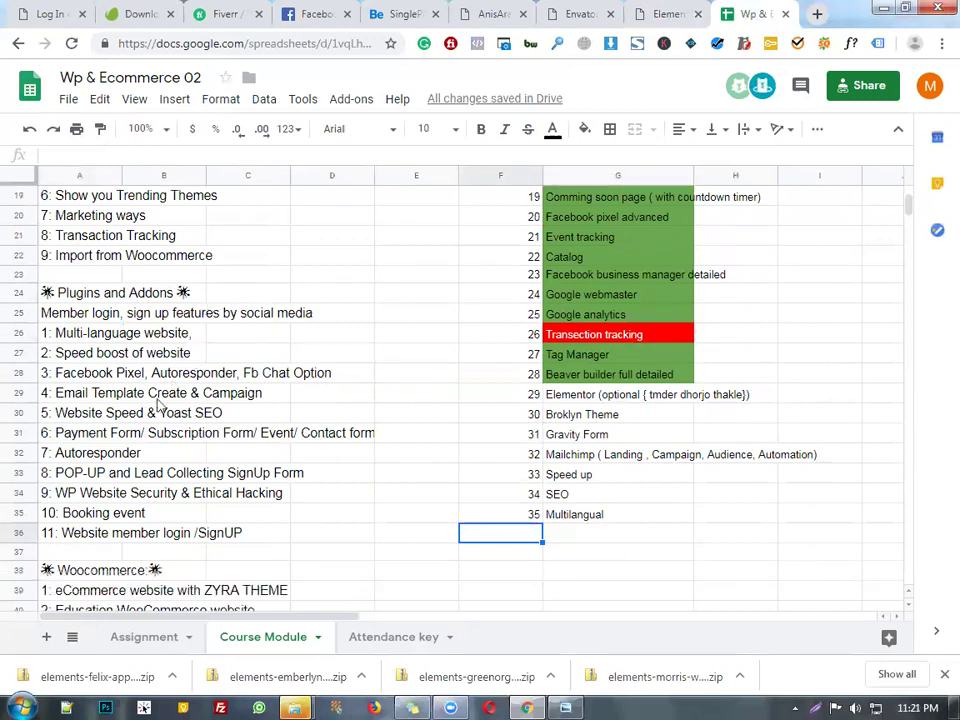
scroll(160, 405, down, 2)
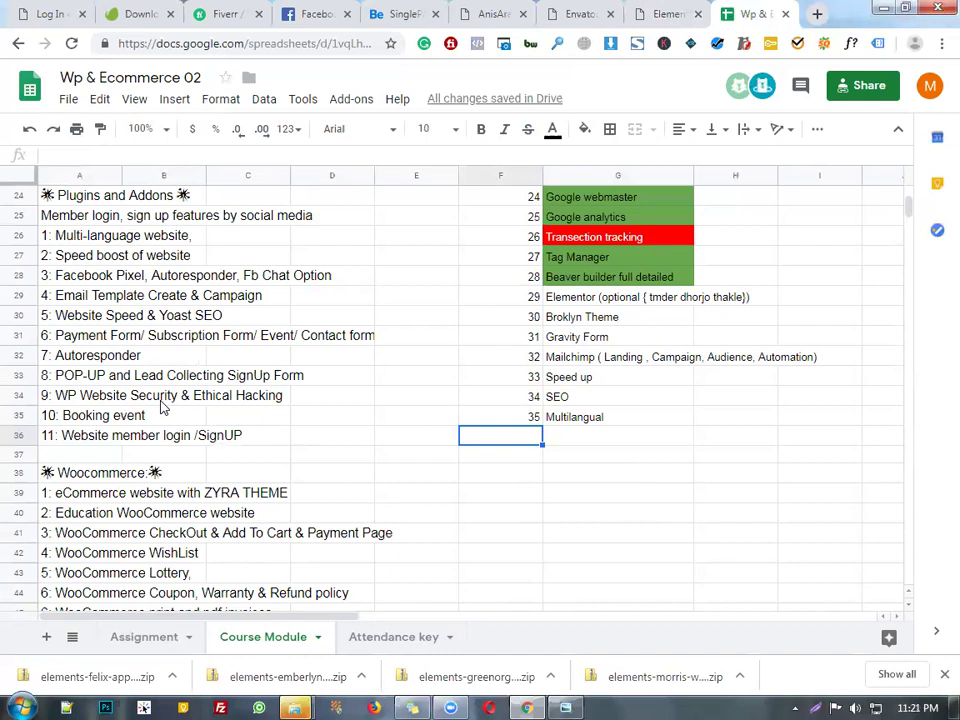
click(550, 404)
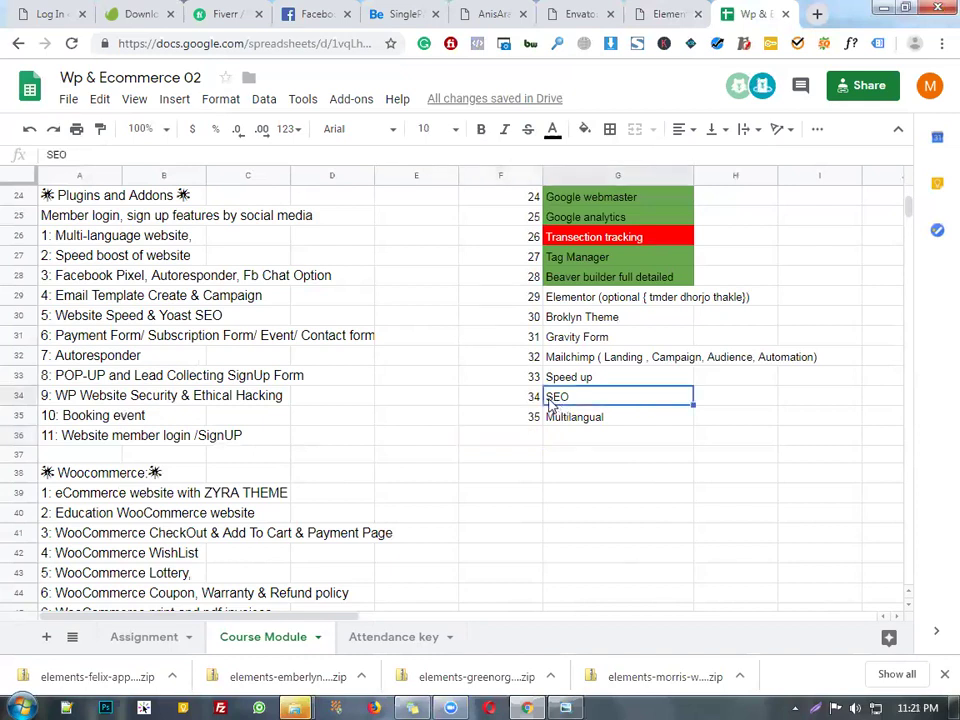
double_click(549, 404)
text(Yoast)
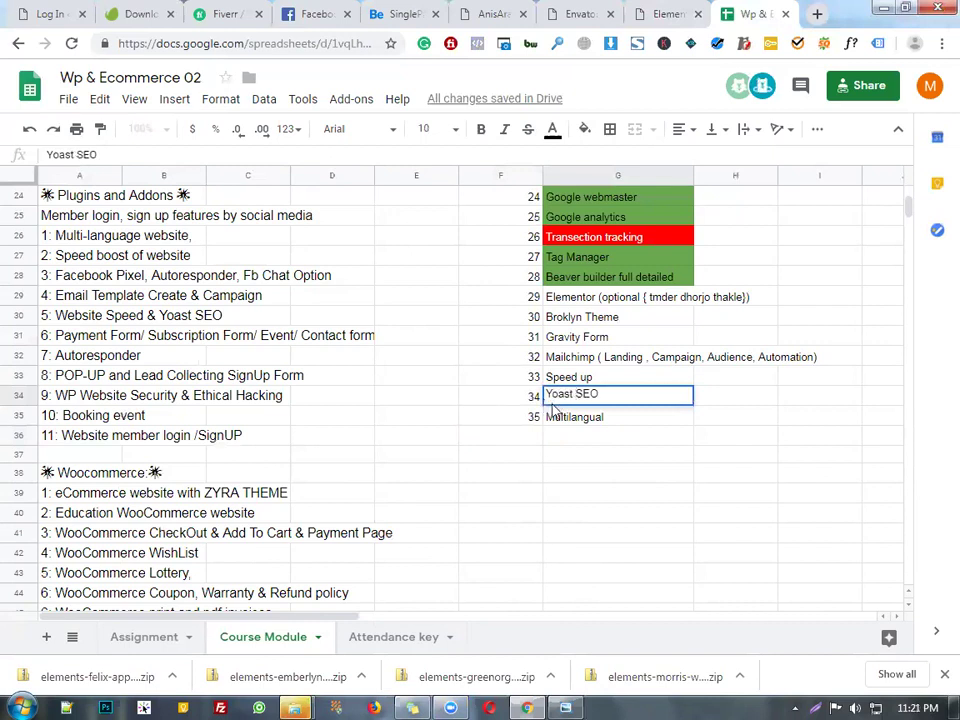
click(580, 457)
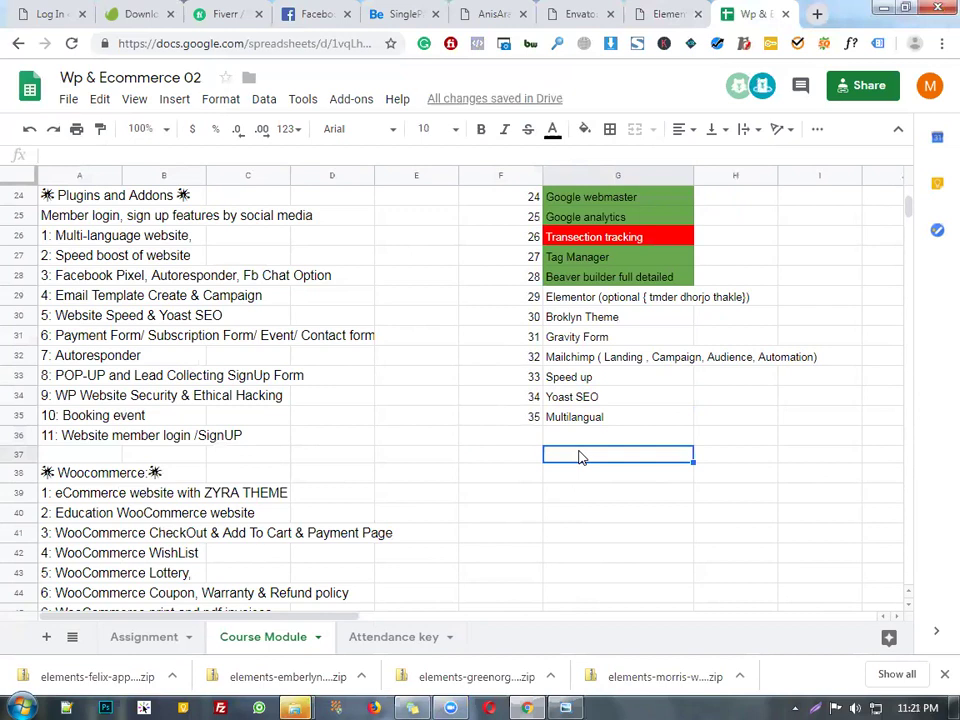
Step: Add topic number 36 in column F below 35 with the text "Website Security" beside it in column G
click(535, 437)
text(36)
key(Tab)
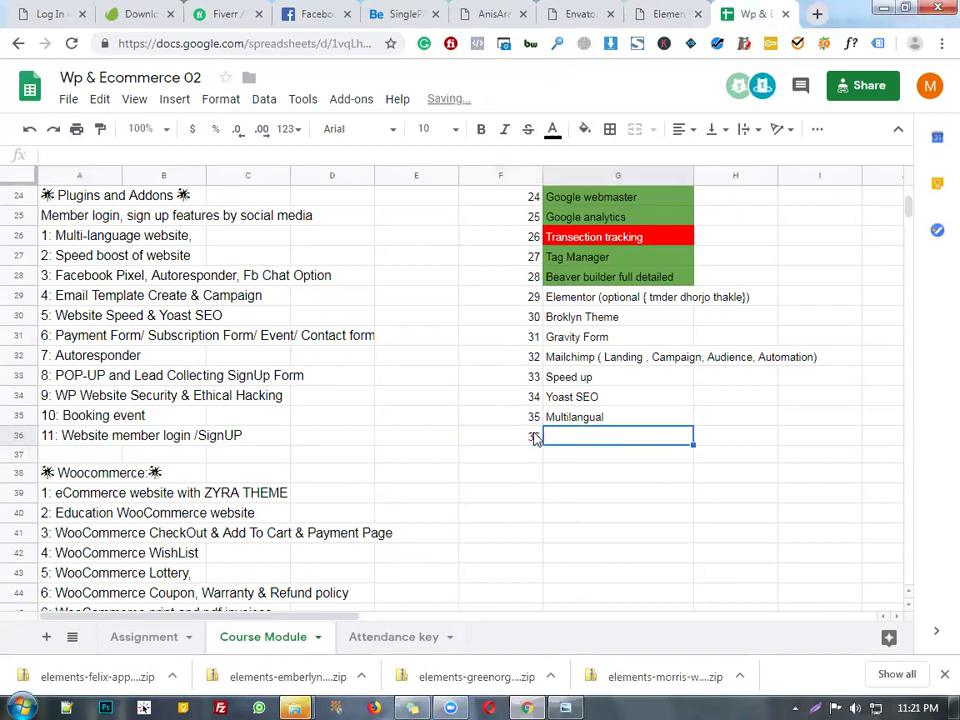
text(Website )
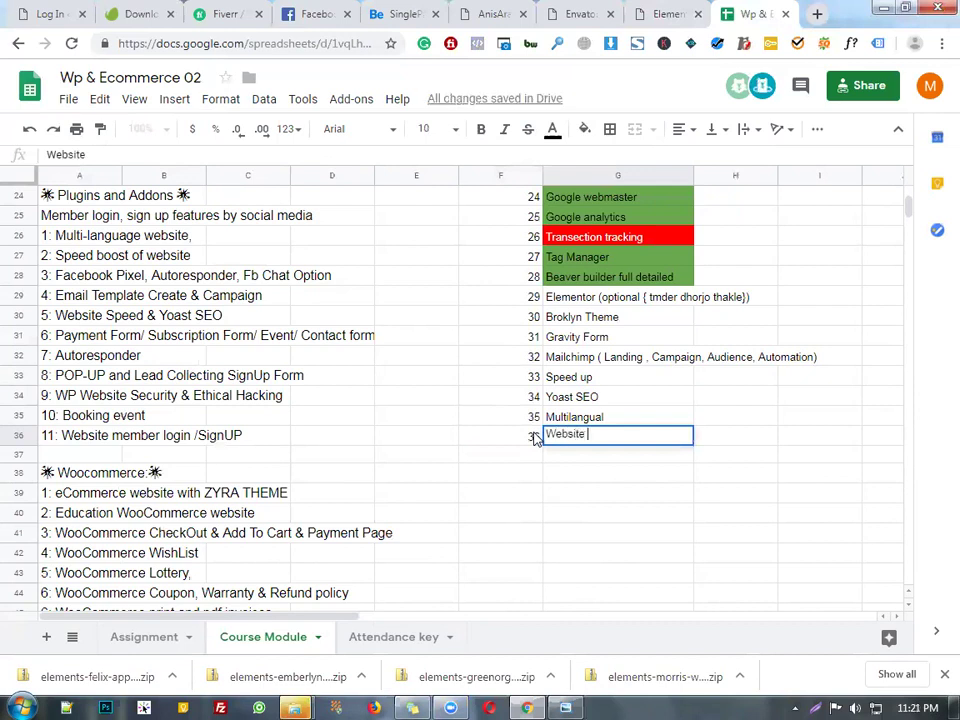
text(Security)
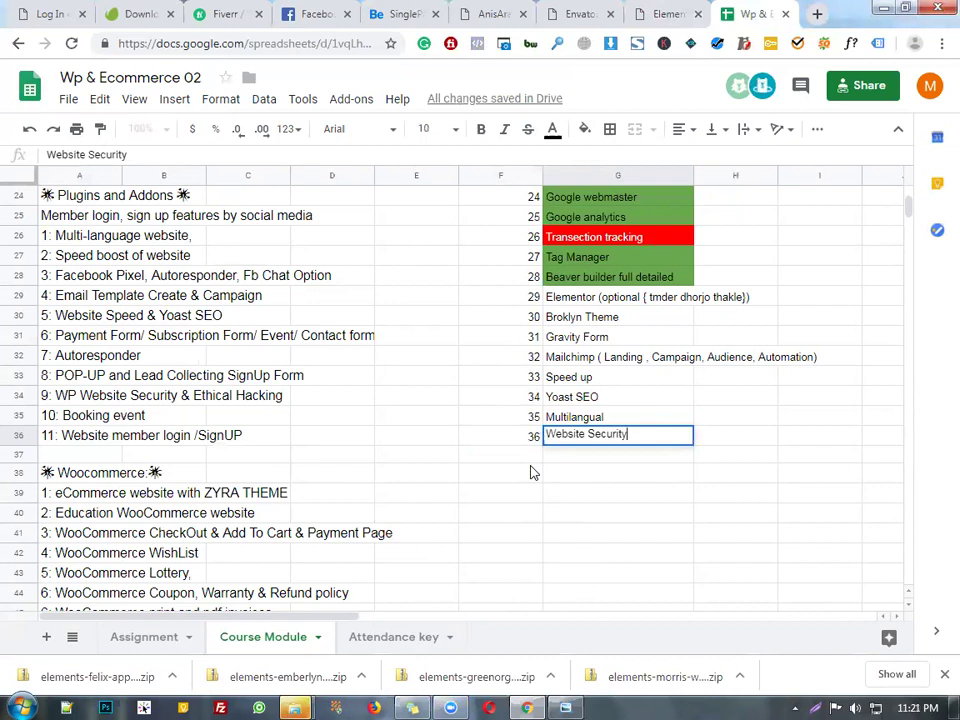
Step: Add topic number 37 in column F below 36 with the text "Event booking" beside it in column G
click(532, 460)
text(37)
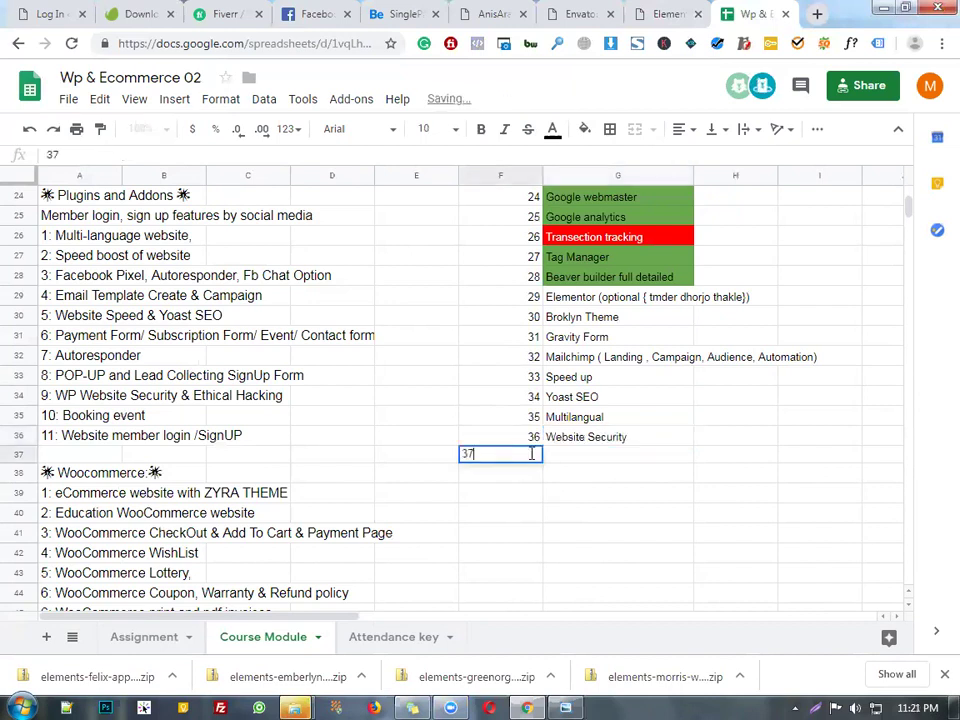
key(Tab)
text(Eve)
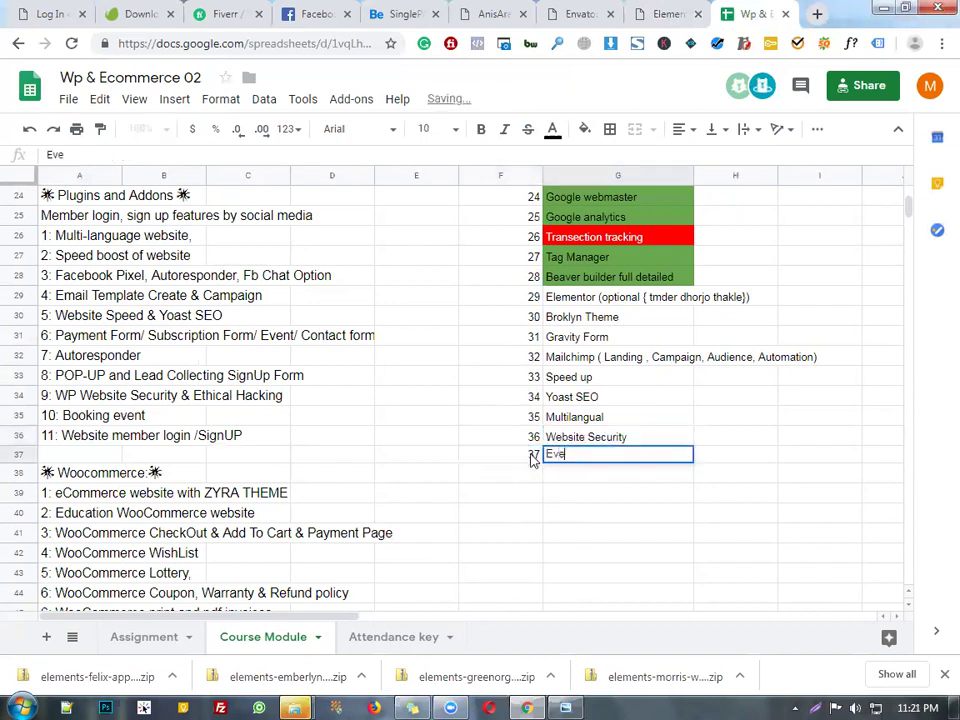
text(nt booking)
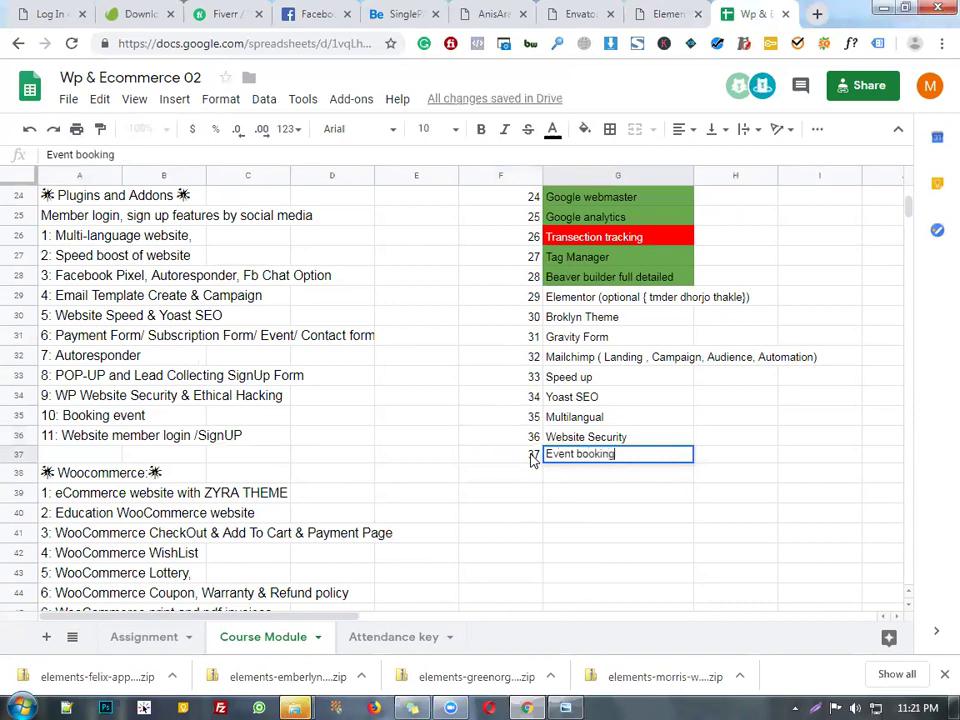
key(Return)
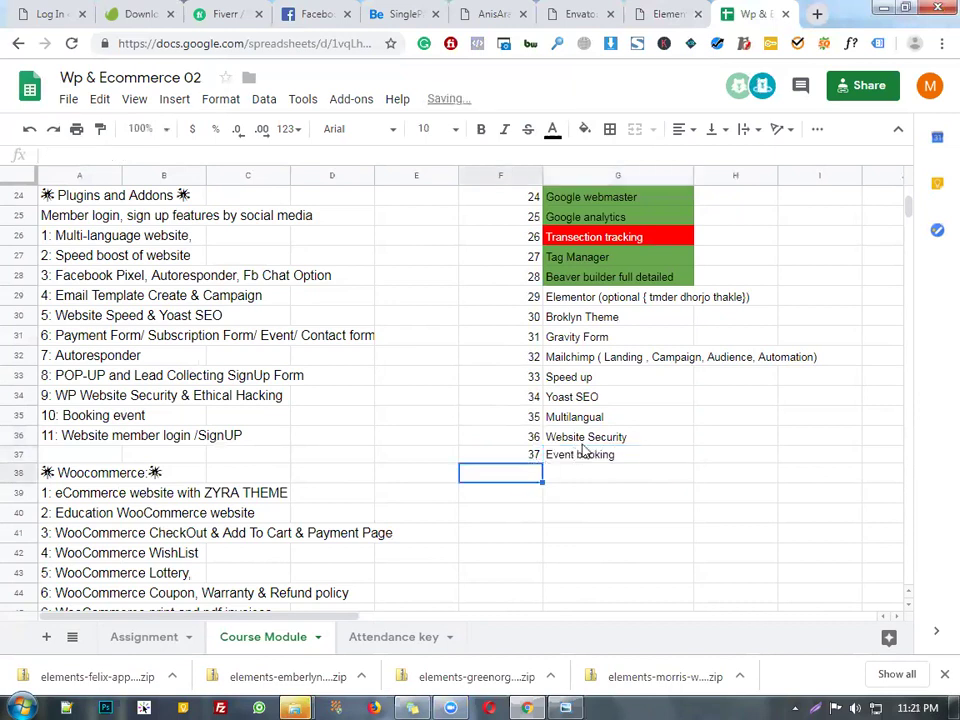
Step: Add topic number 38 in column F below 37
scroll(583, 452, down, 2)
text(38)
key(Tab)
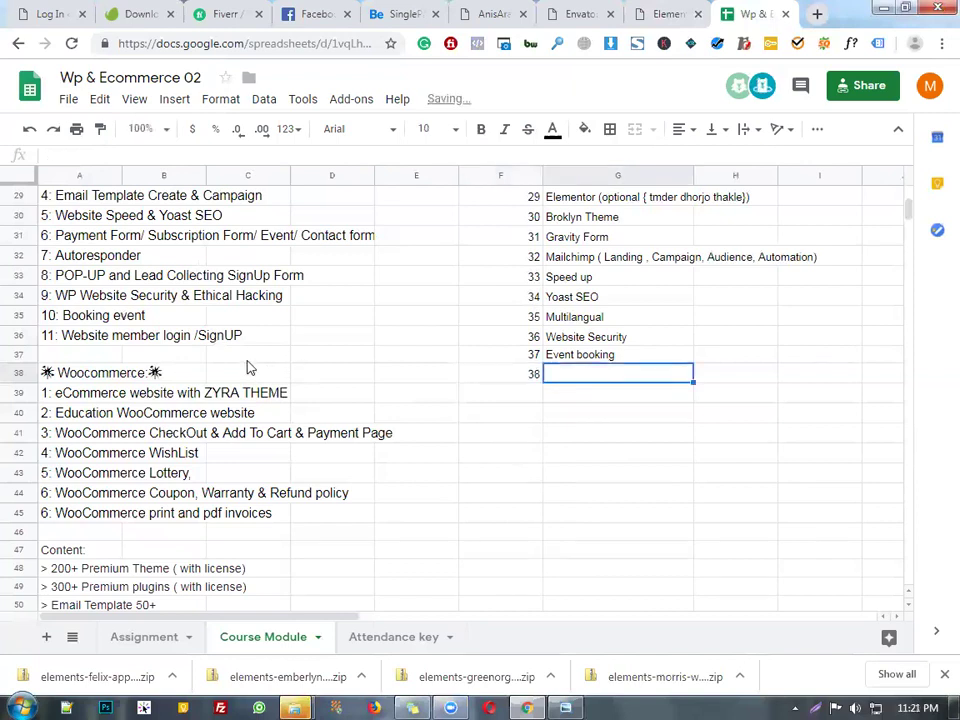
scroll(197, 372, down, 2)
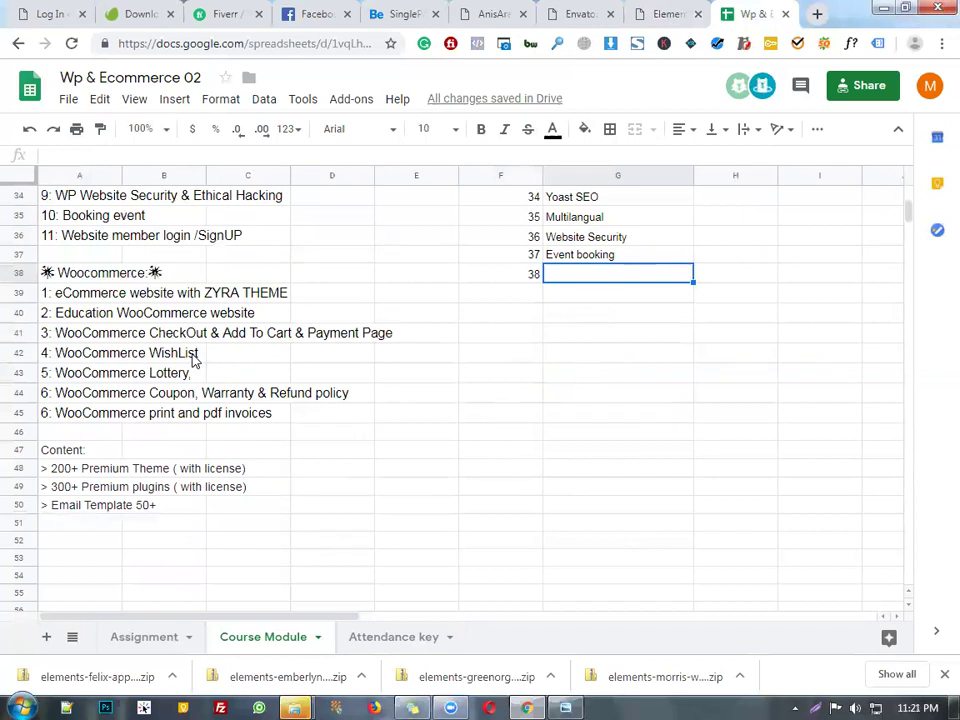
scroll(195, 360, down, 2)
scroll(195, 360, up, 2)
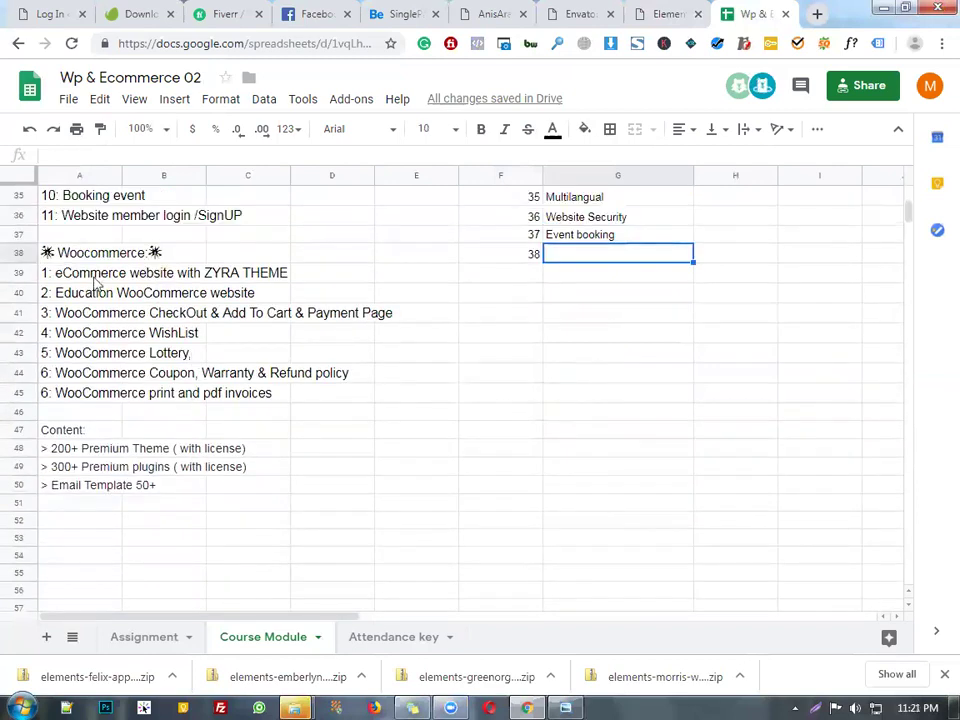
Step: Fill the cell of the "2: Education WooCommerce website" outline item with dark red
drag(60, 274, 135, 321)
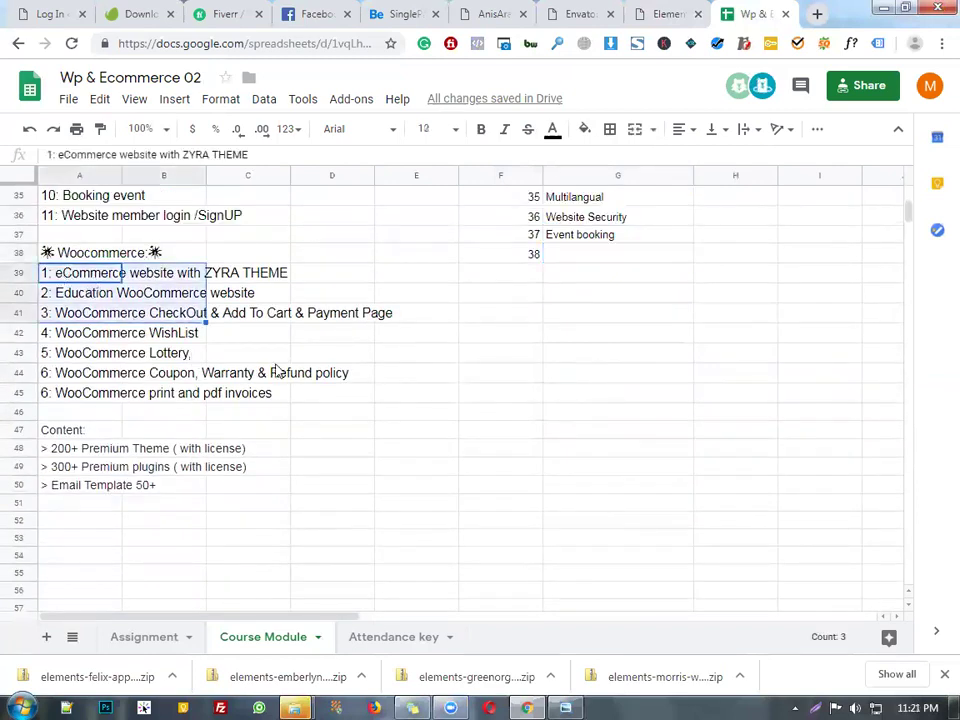
click(240, 352)
double_click(134, 292)
triple_click(88, 291)
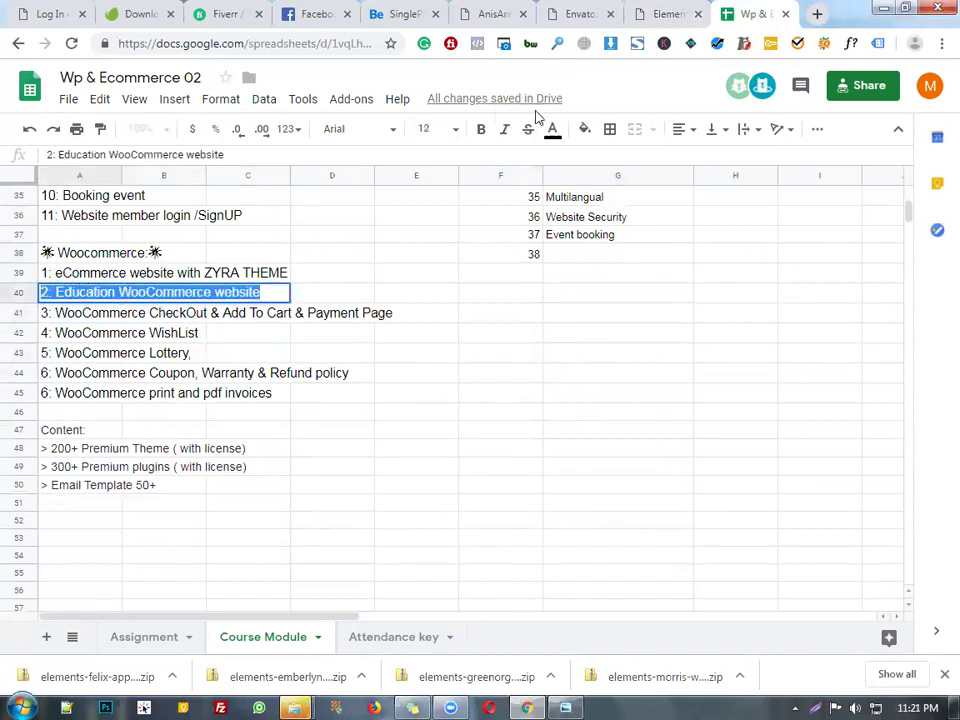
click(583, 132)
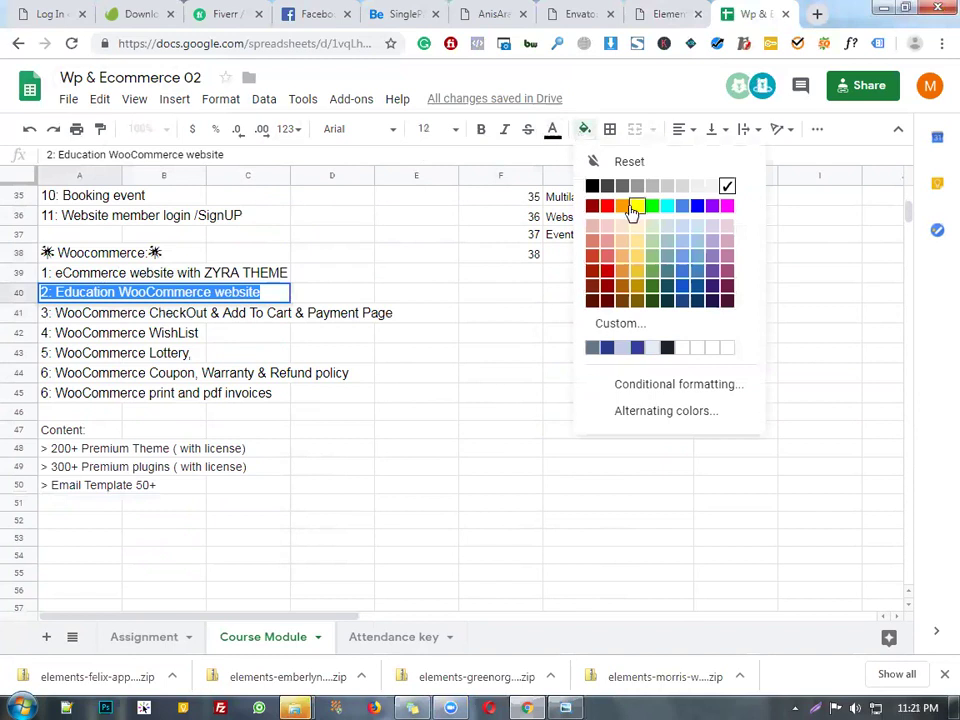
click(593, 208)
click(345, 275)
click(197, 315)
Step: Fill cells A40 to C40 of the "2: Education WooCommerce website" item with bright red
drag(96, 299, 251, 302)
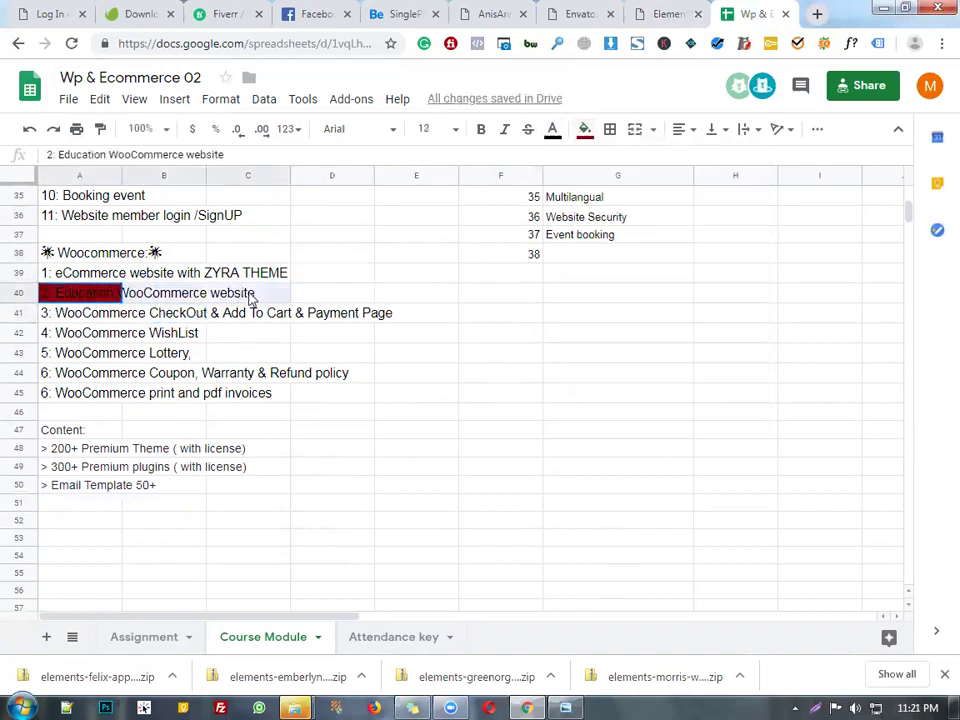
click(584, 131)
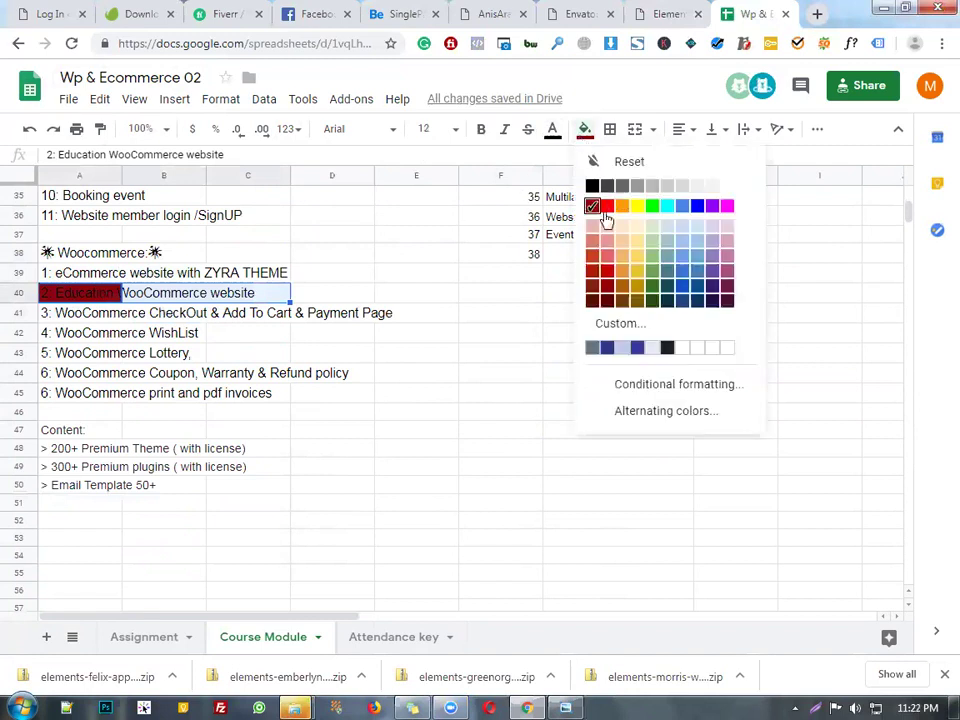
click(605, 207)
click(245, 313)
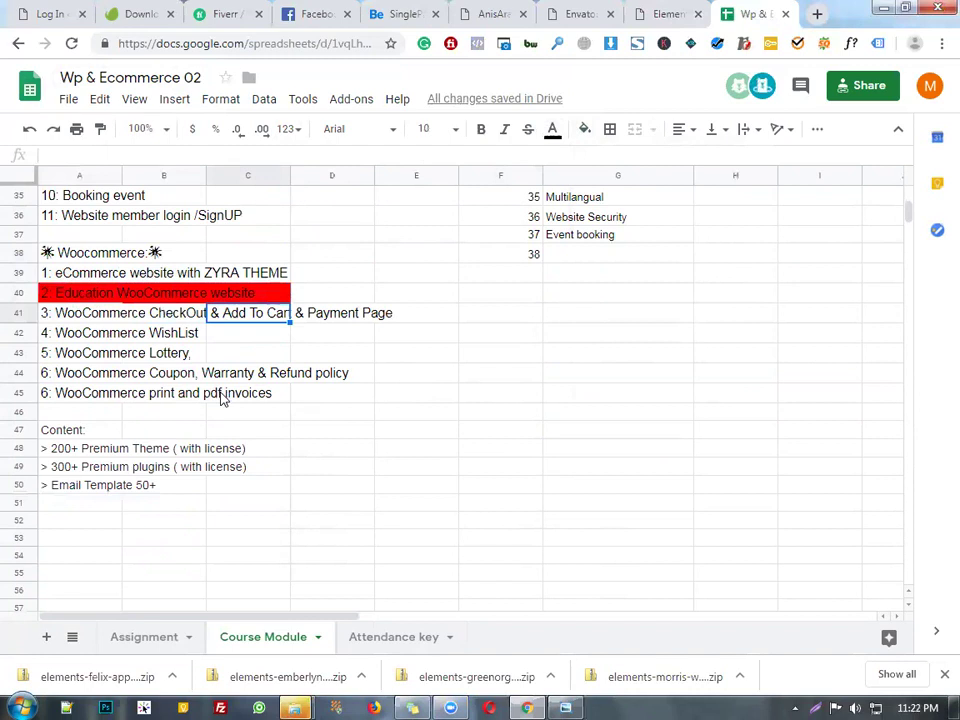
Step: Review the remaining WooCommerce outline items and compare them with the numbered topic list
scroll(222, 398, up, 1)
click(131, 414)
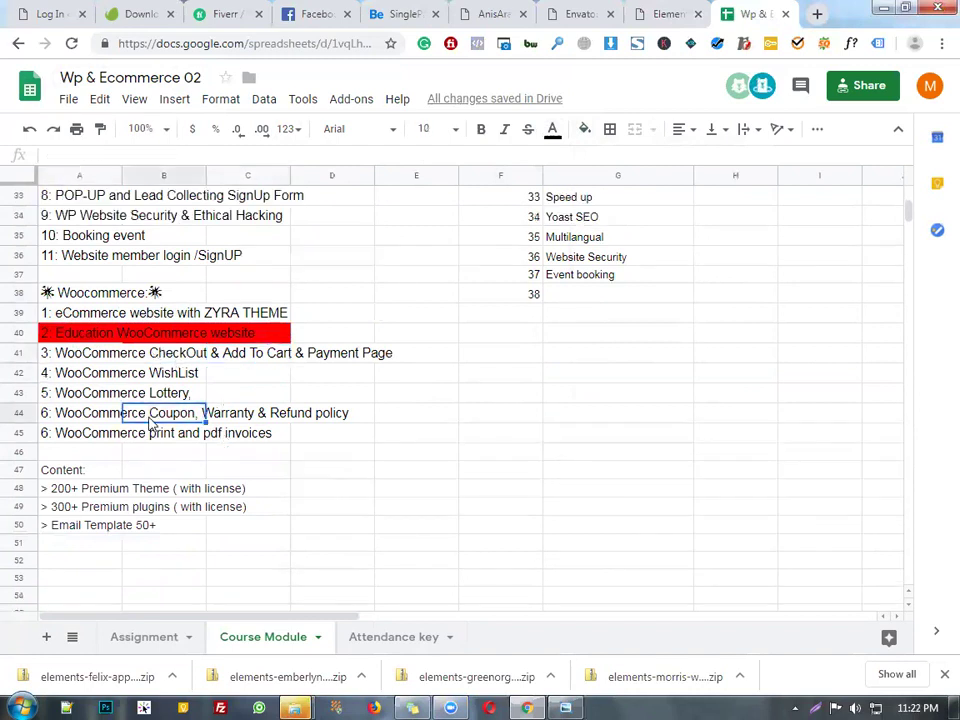
click(117, 437)
click(190, 433)
click(268, 410)
click(200, 410)
click(220, 333)
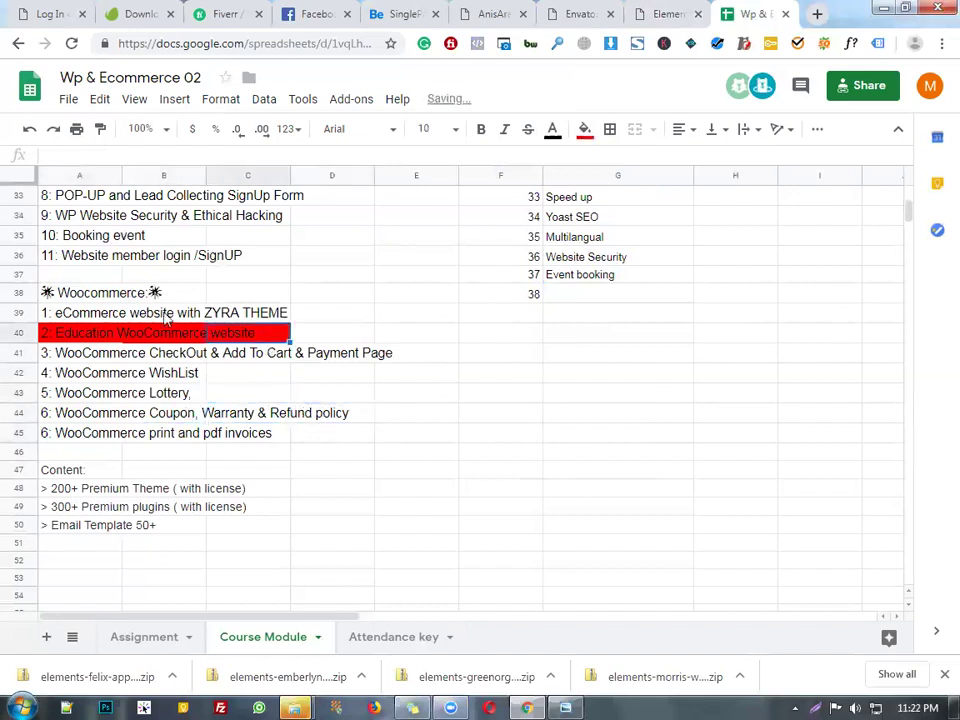
scroll(170, 320, up, 3)
scroll(230, 350, up, 5)
scroll(650, 450, down, 7)
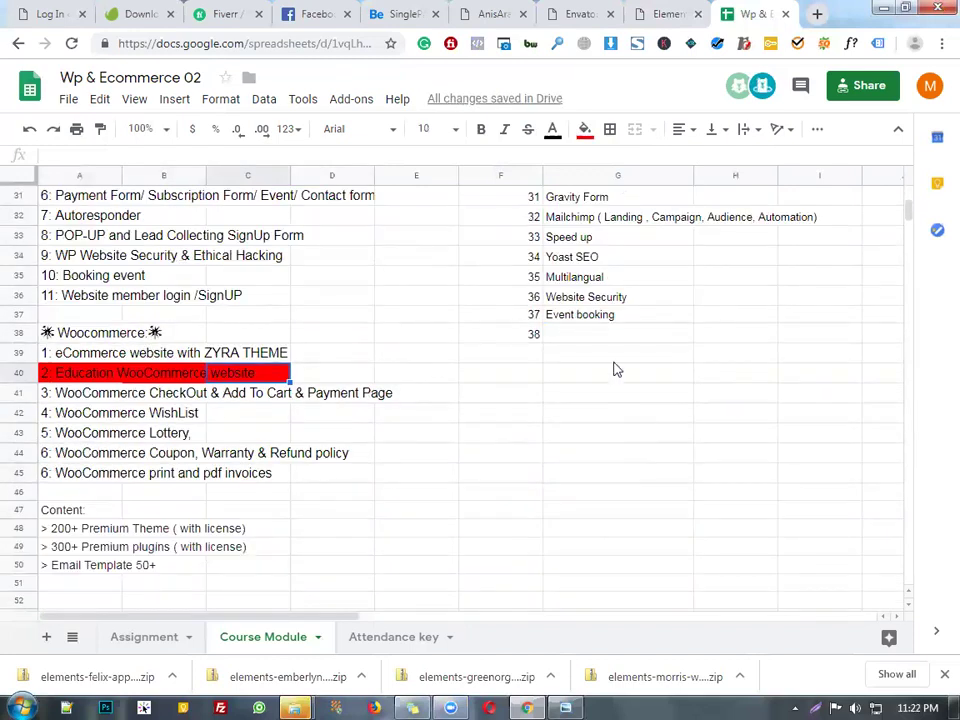
Step: Clear topic number 38 from column F below 37
click(534, 334)
key(Delete)
key(Right)
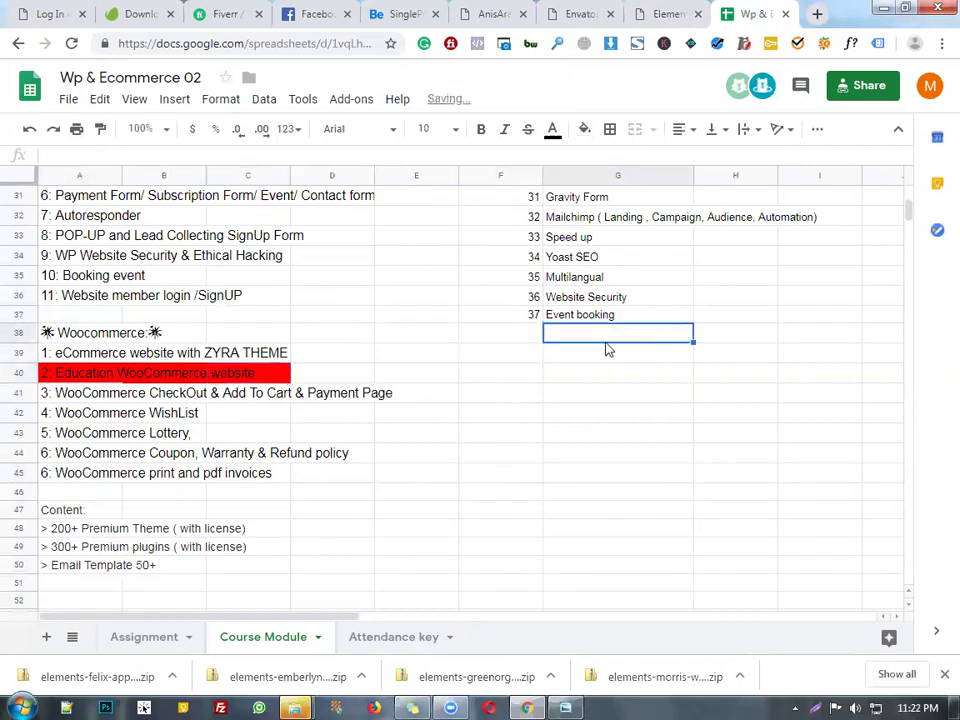
scroll(607, 348, up, 3)
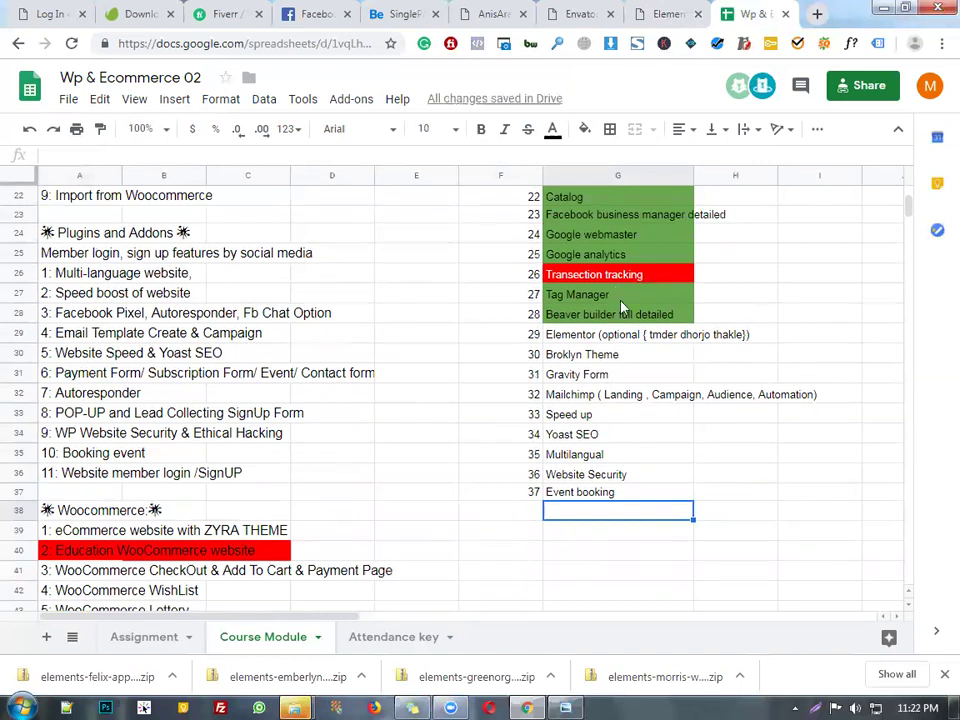
click(640, 356)
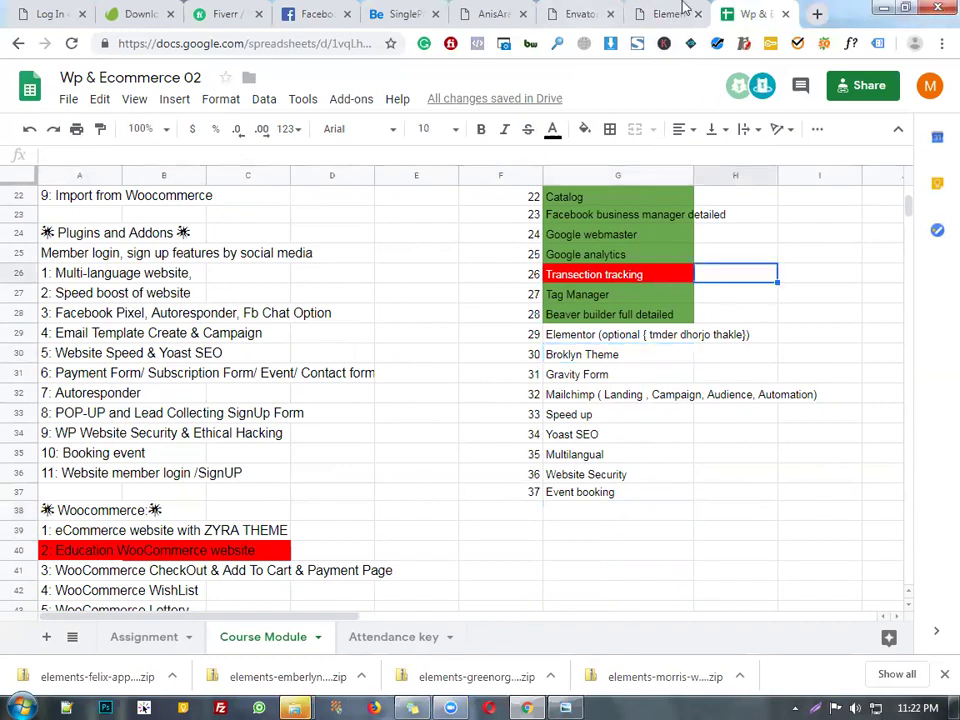
Step: Check the Elementor page, switch to Envato Elements and return from the Popup template to browse the Arts Festival kit's templates
click(676, 12)
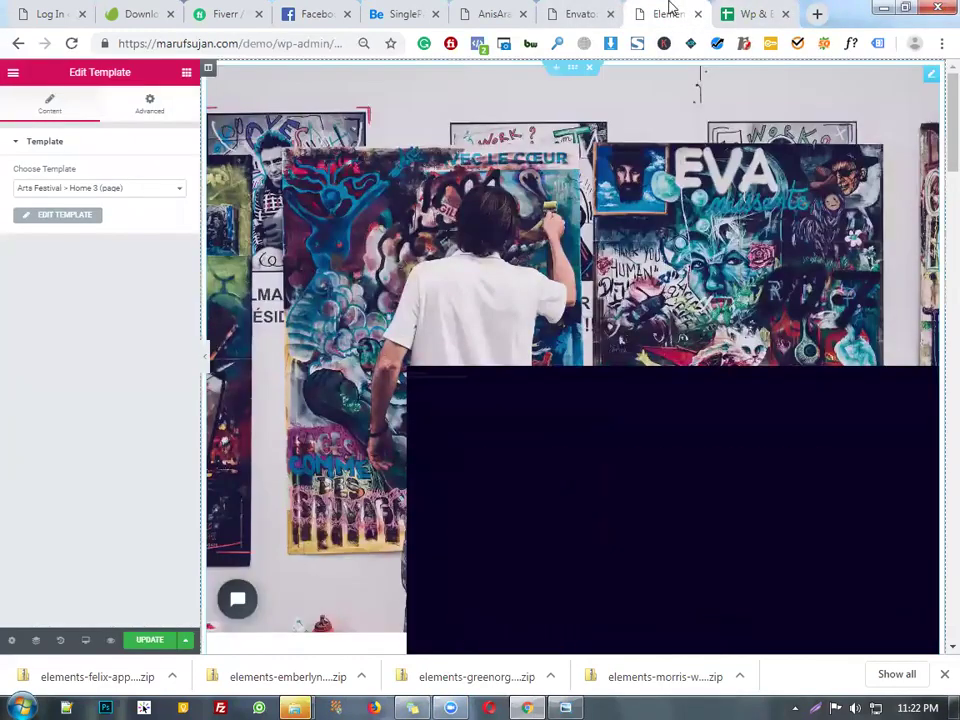
scroll(480, 300, down, 10)
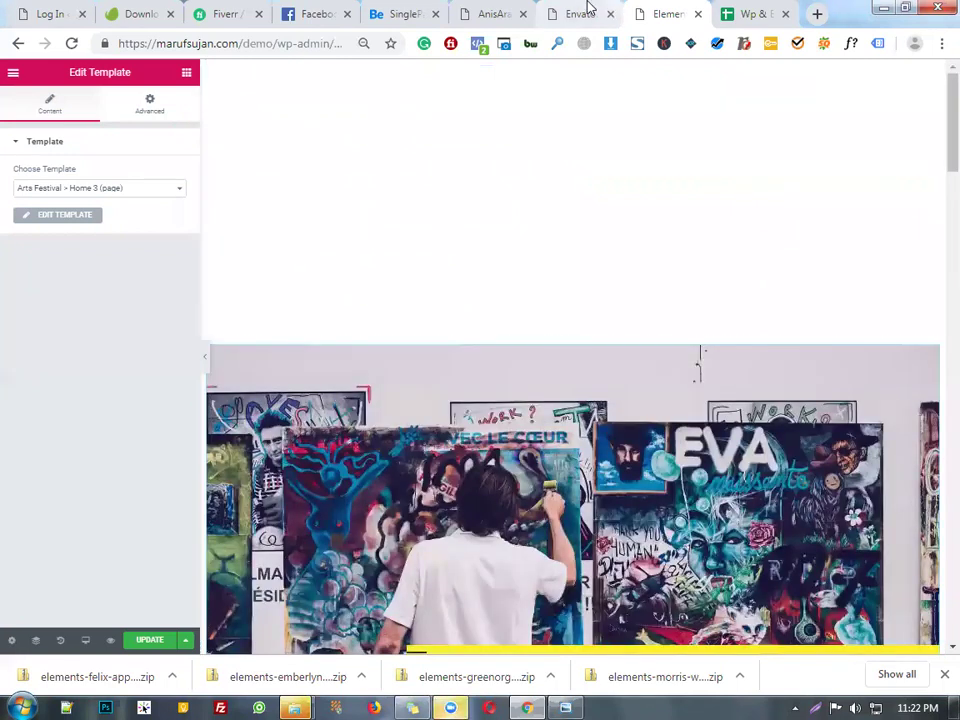
click(589, 8)
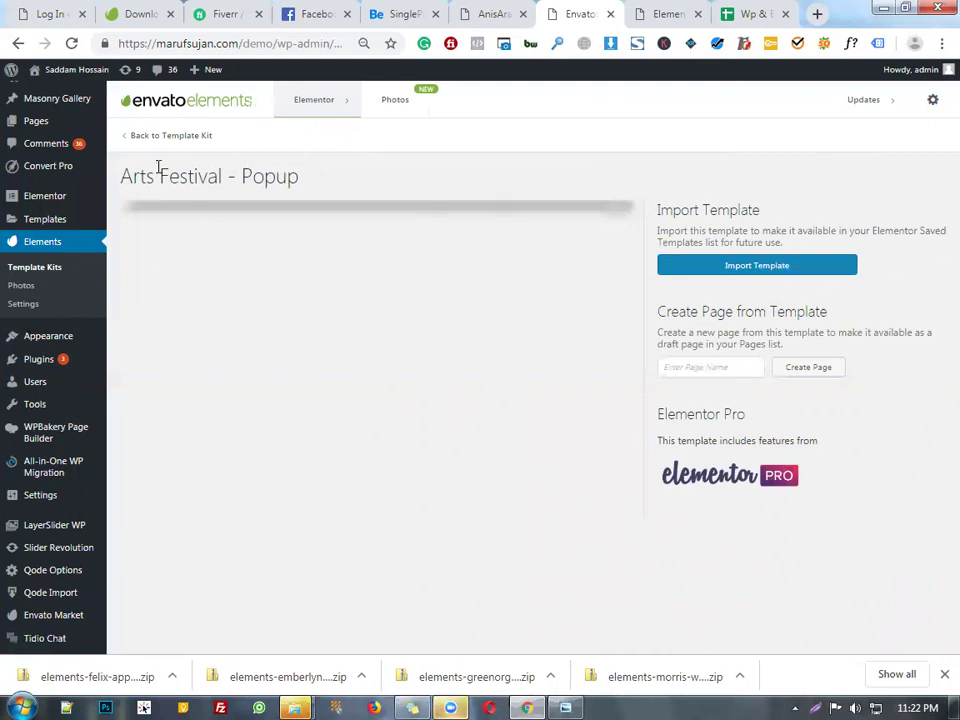
mouse_move(83, 228)
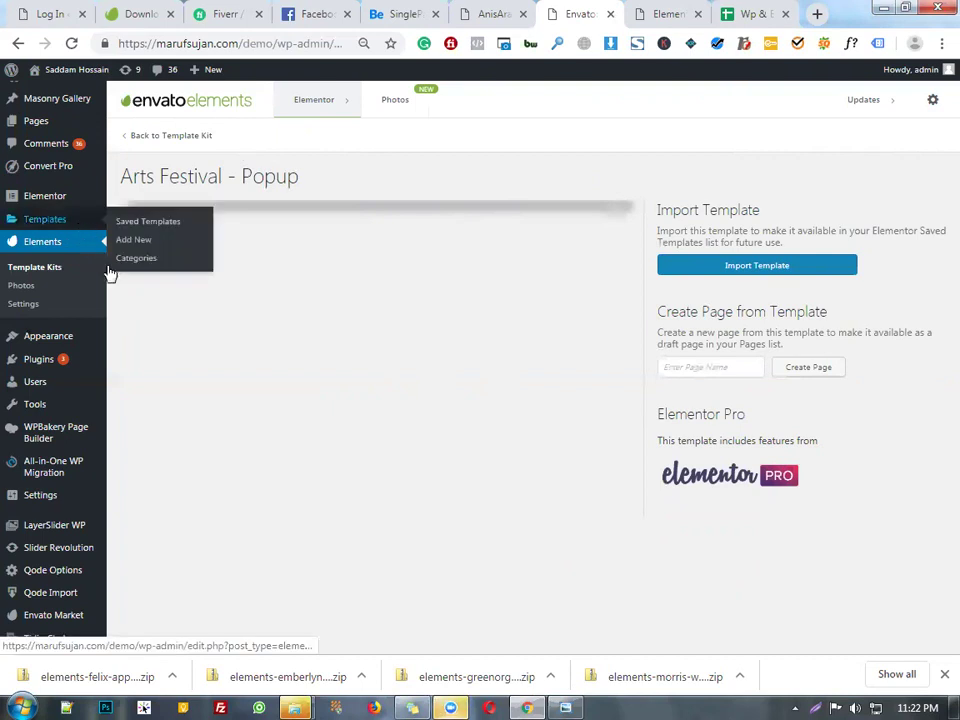
mouse_move(22, 413)
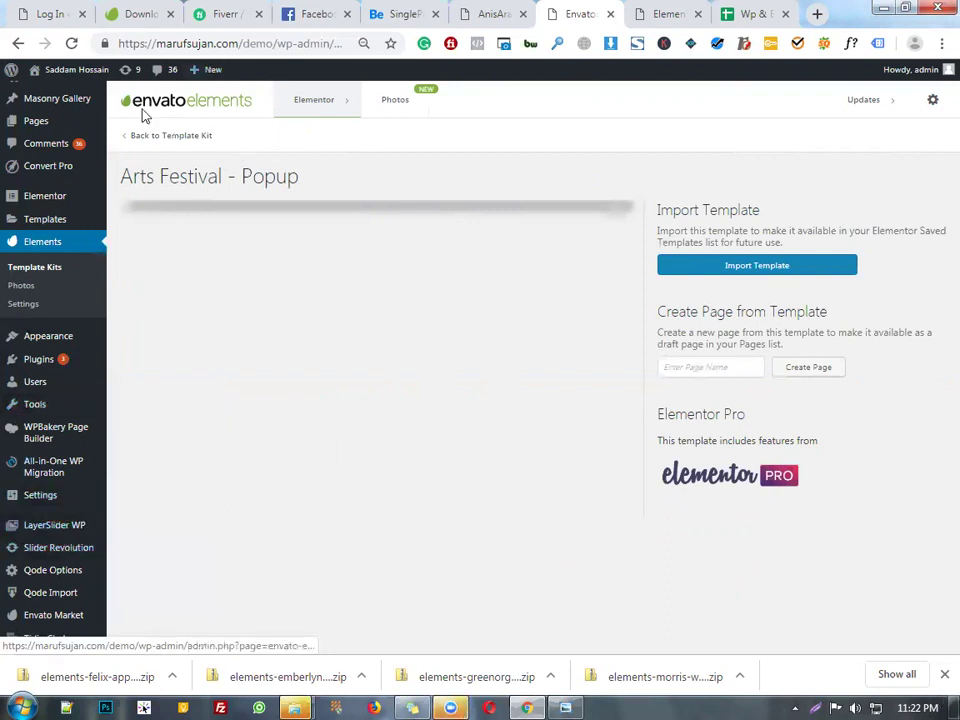
click(171, 135)
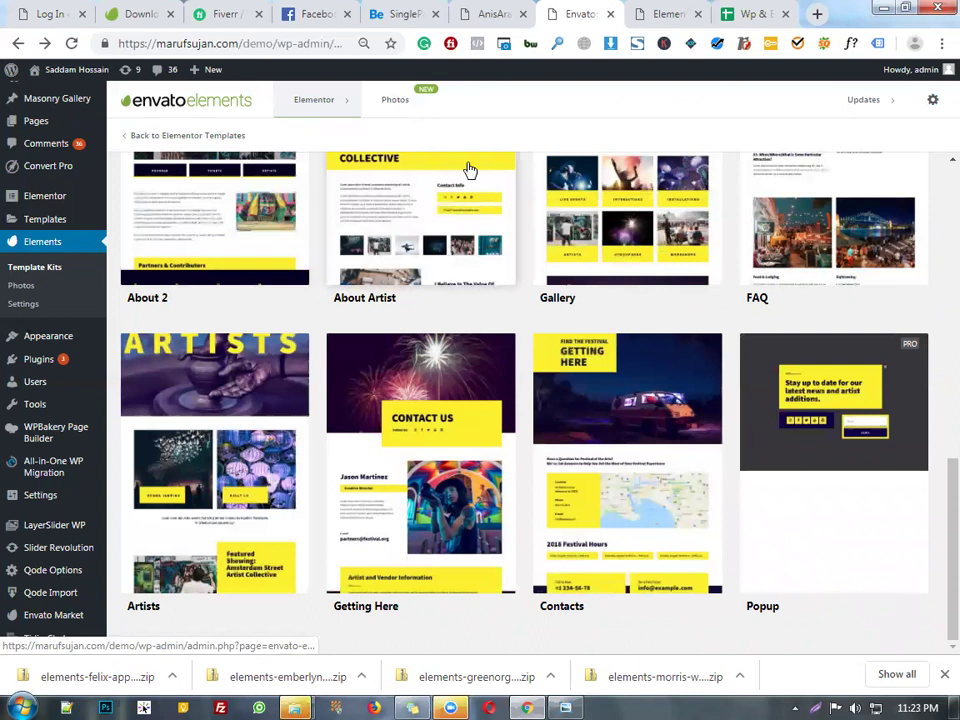
mouse_move(61, 358)
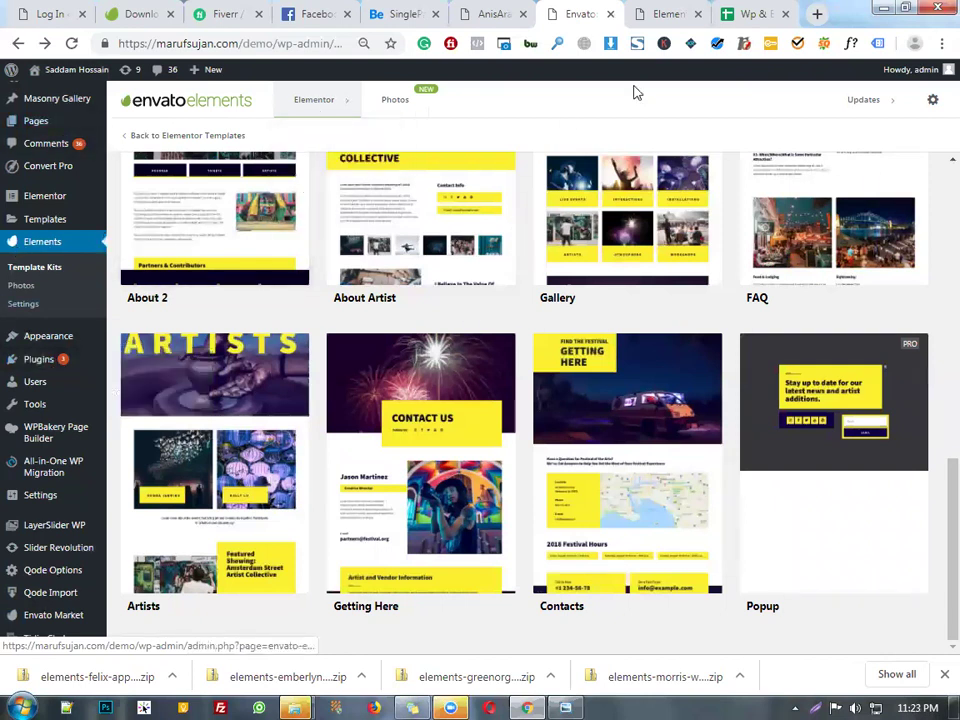
scroll(371, 229, up, 5)
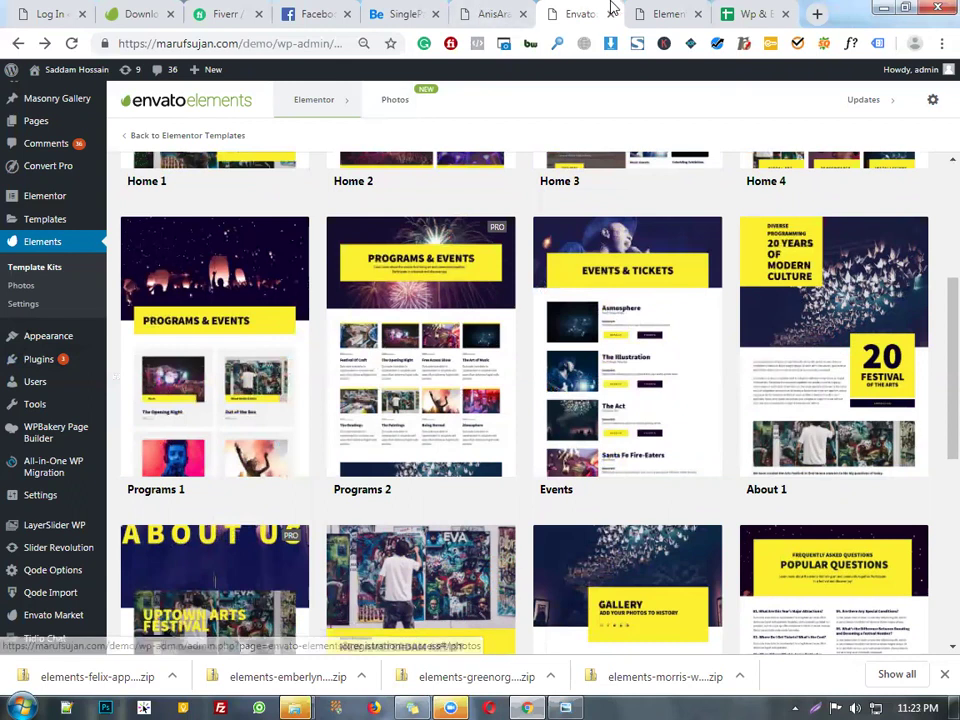
Step: Return to the Elementor page and open its Arts Festival > Home 3 template for editing in a separate tab
click(655, 12)
scroll(703, 422, down, 10)
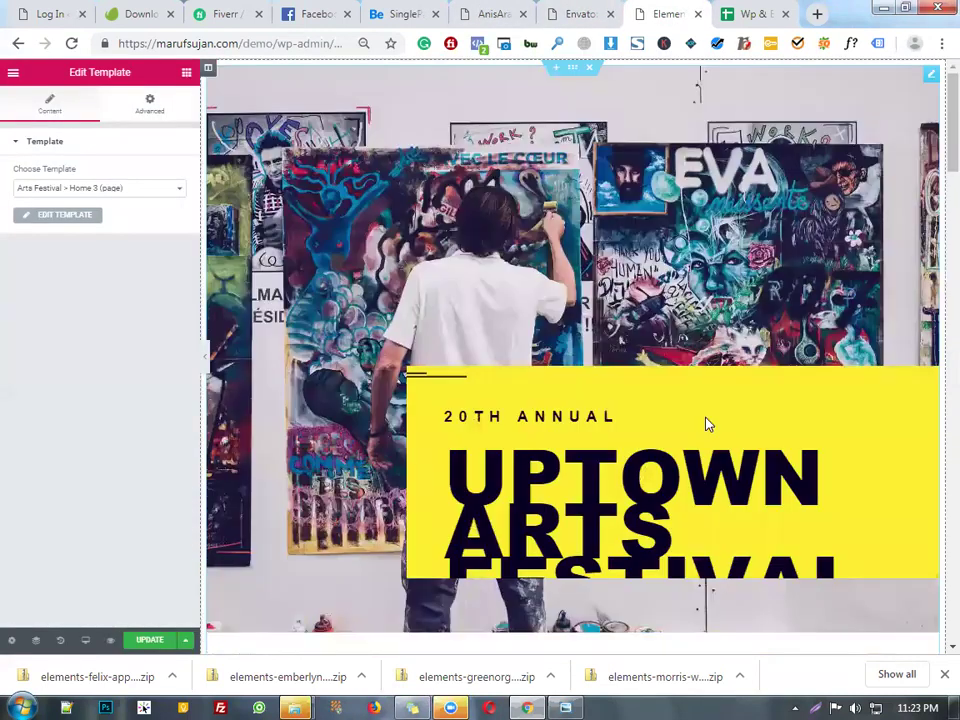
scroll(705, 422, down, 5)
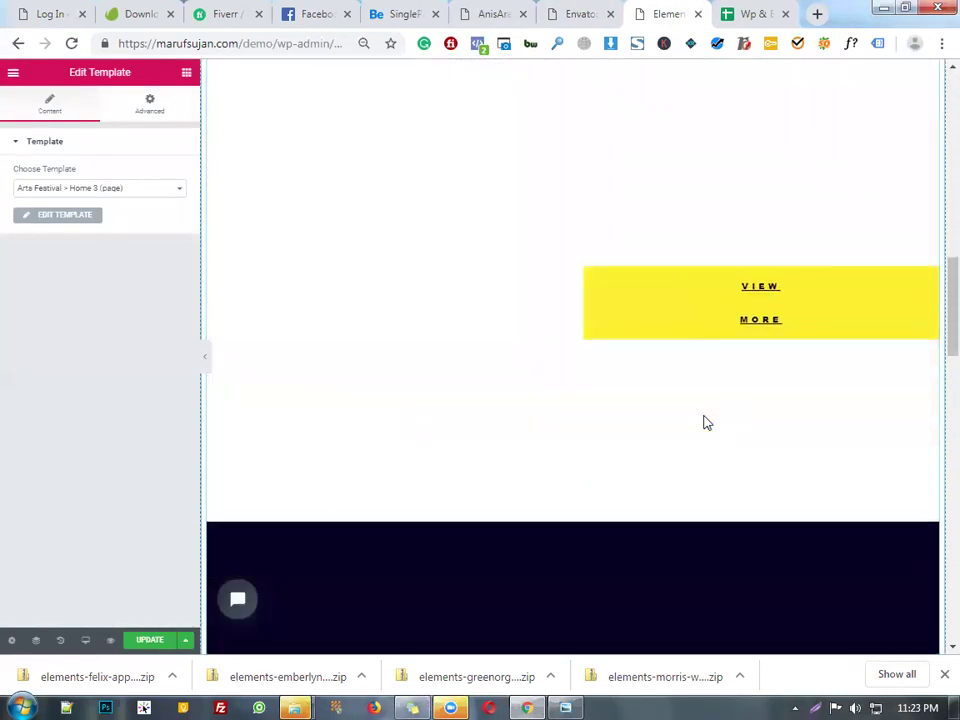
click(78, 219)
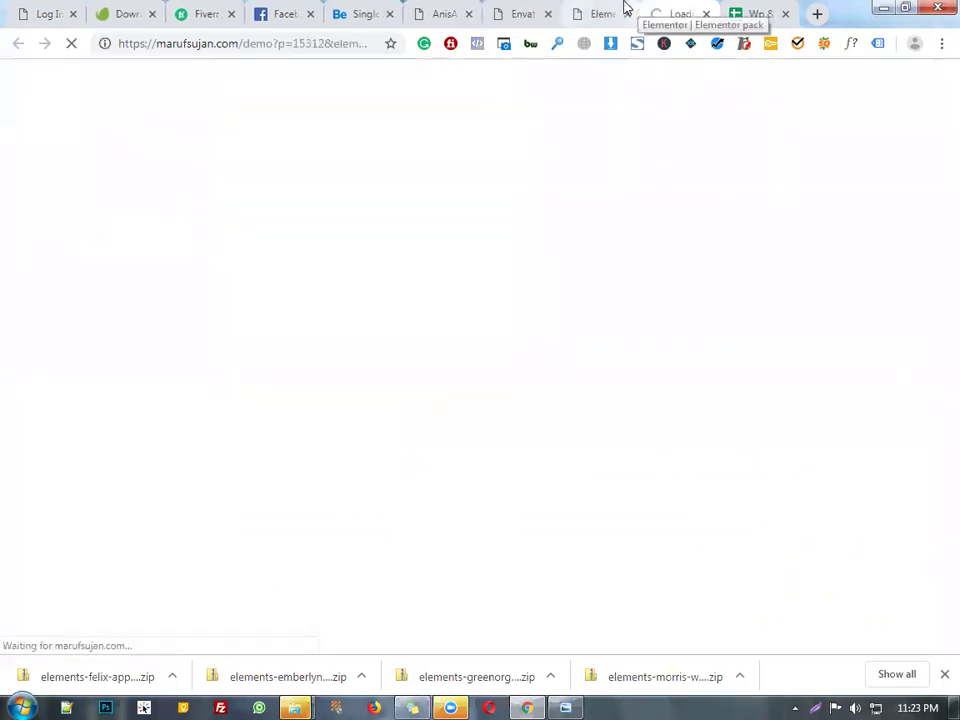
click(620, 10)
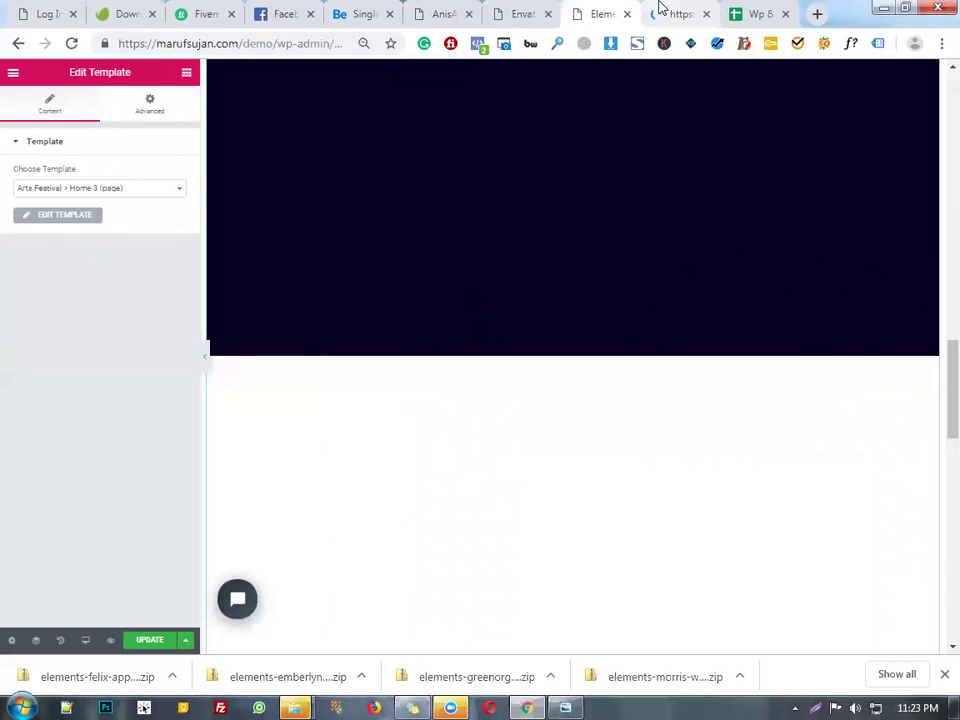
click(660, 8)
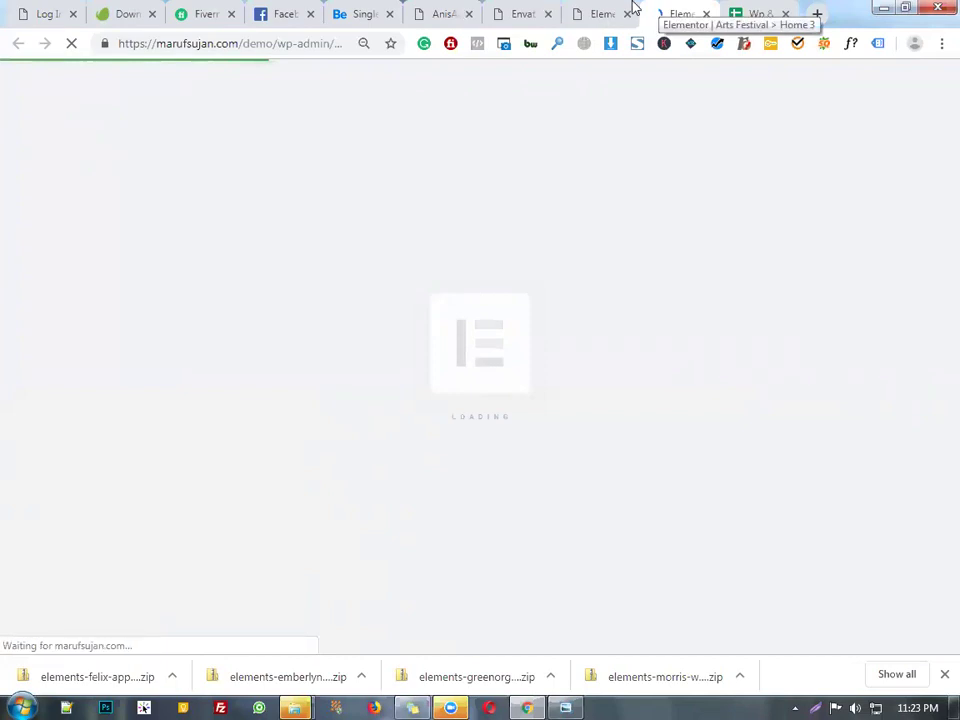
Step: Look over the page containing the embedded Home 3 template up to its hero section and return to the template's own editor
click(632, 9)
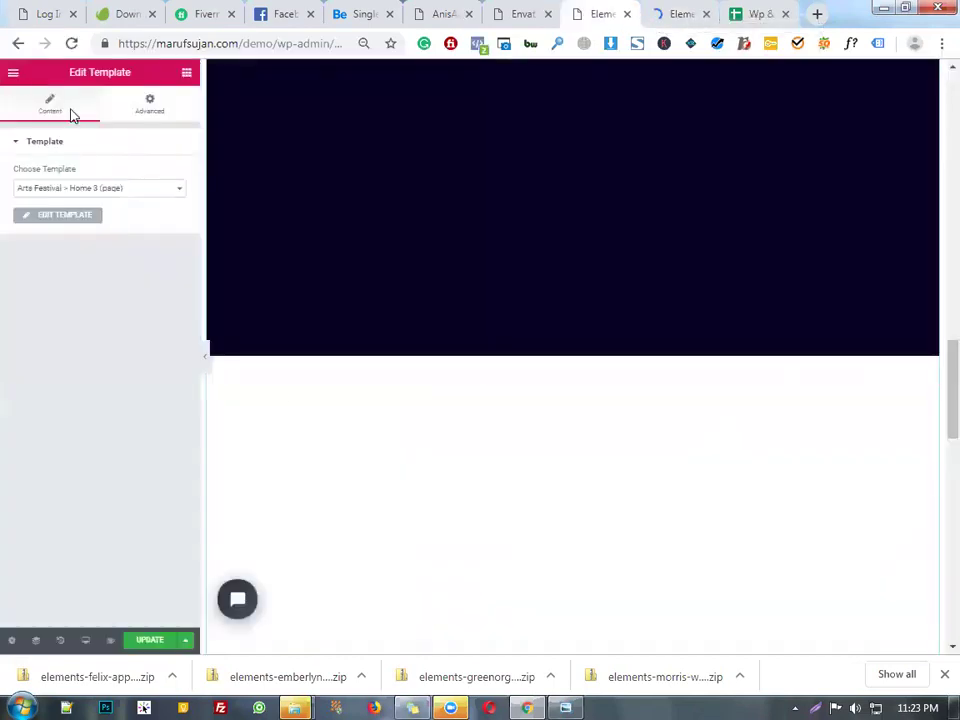
scroll(512, 289, up, 10)
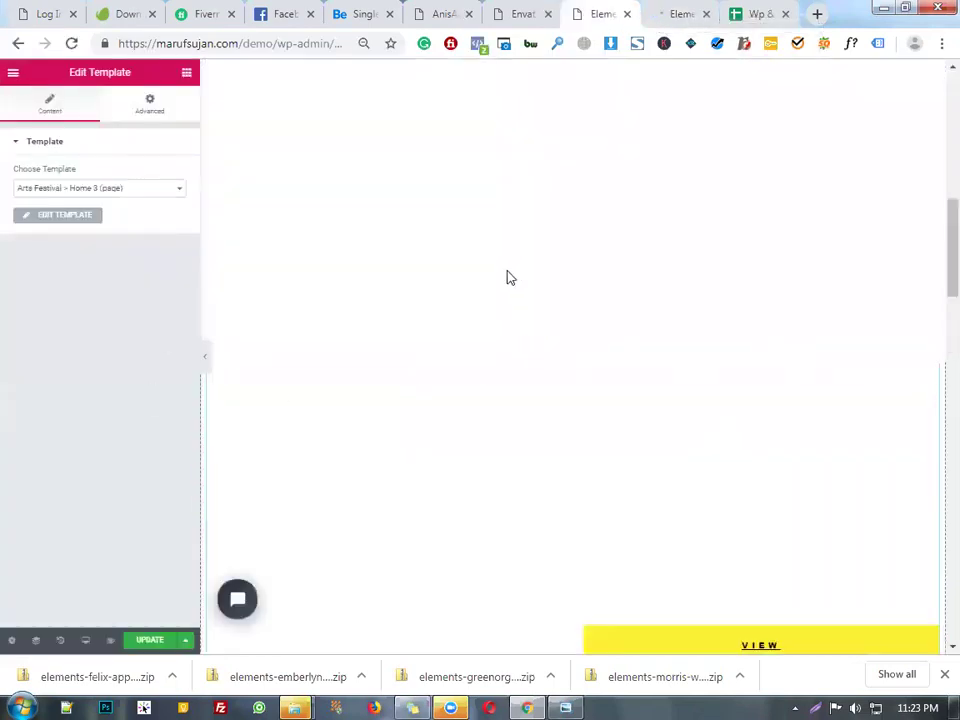
scroll(507, 277, up, 5)
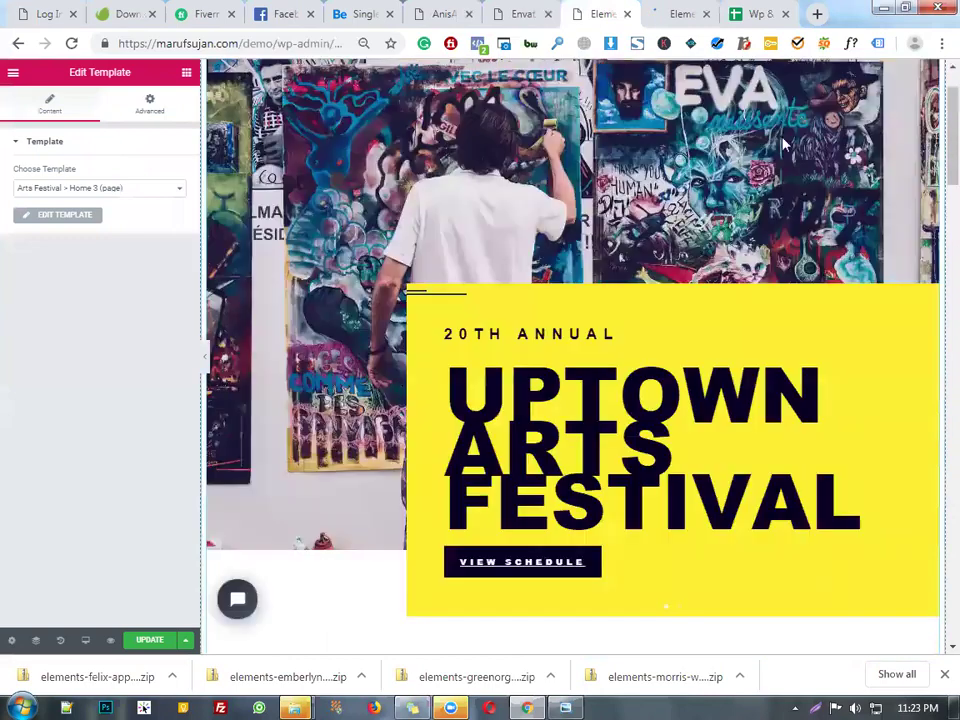
scroll(785, 147, up, 2)
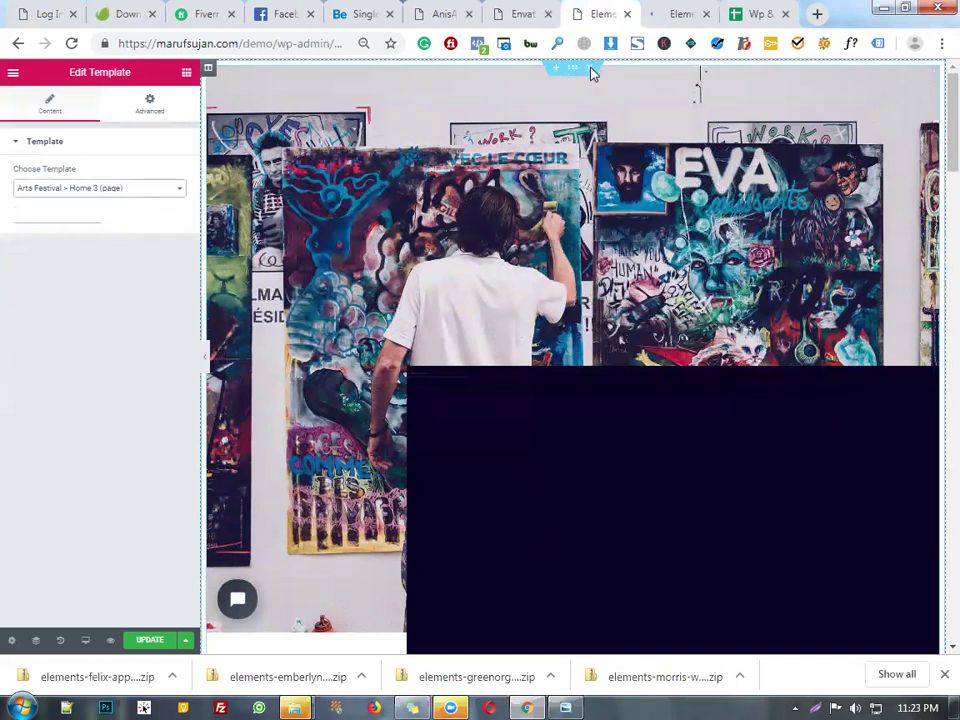
click(695, 11)
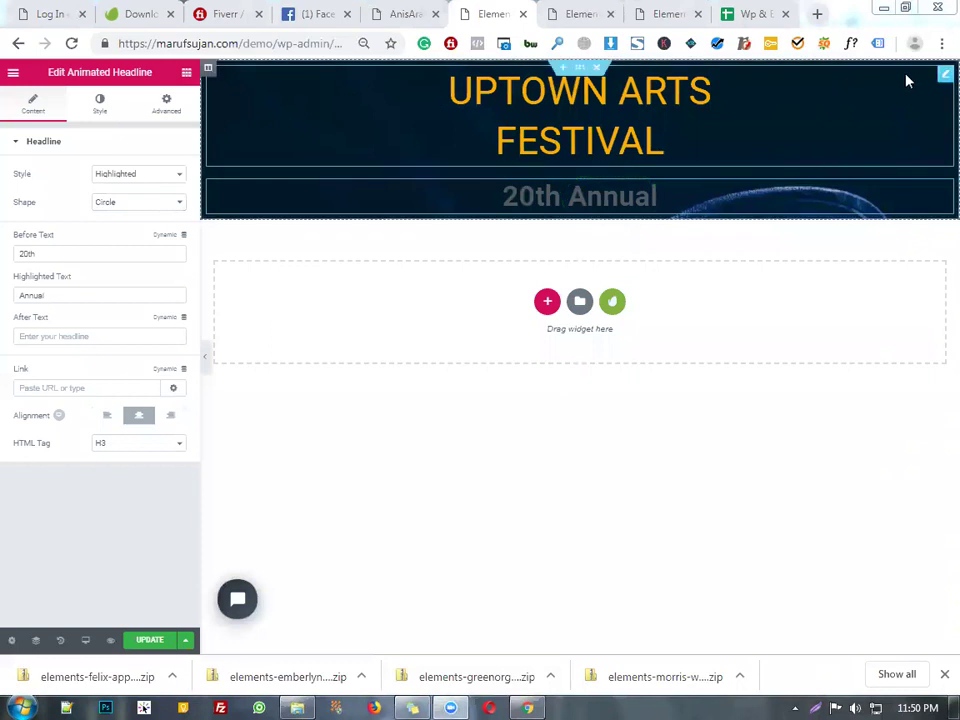
Step: Delete the Uptown Arts Festival and 20th Annual headlines together with the section that holds them
right_click(940, 82)
click(859, 263)
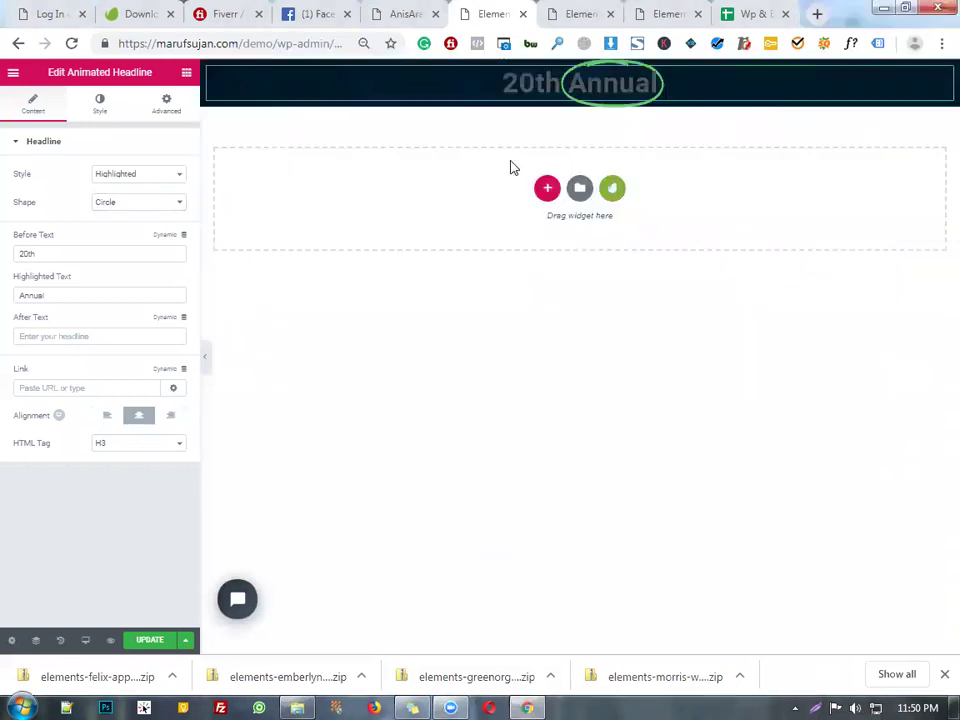
right_click(941, 80)
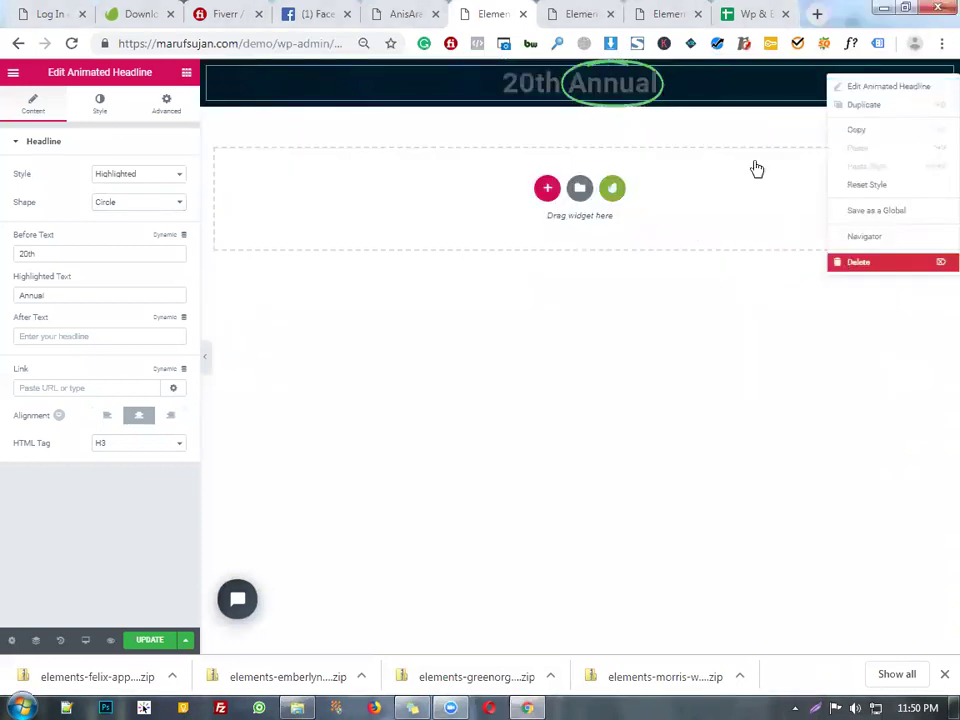
key(Delete)
click(602, 71)
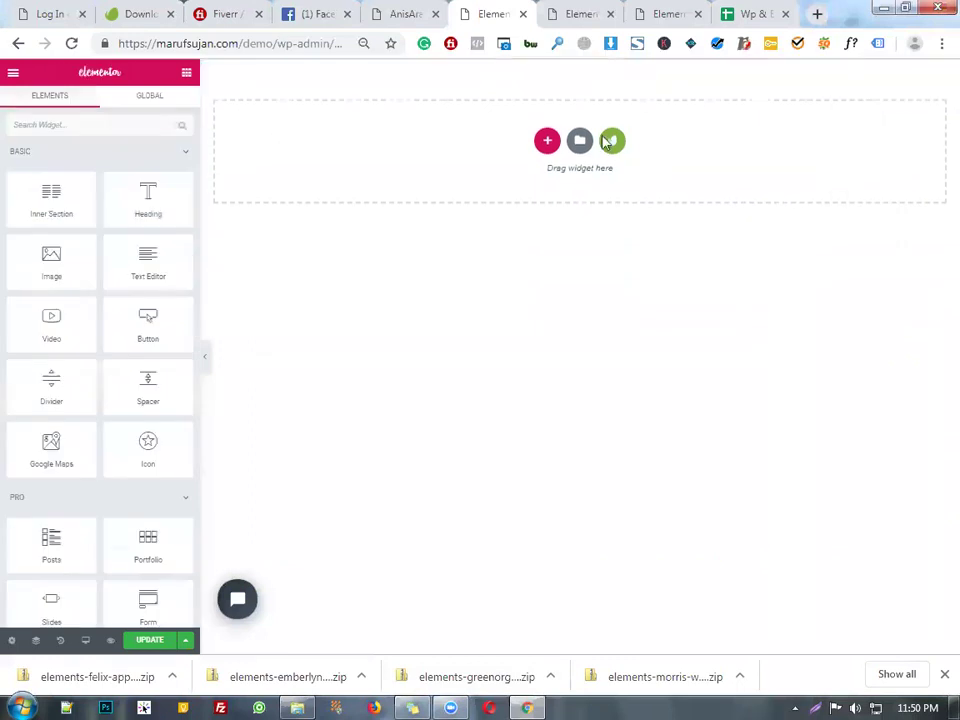
Step: Add a new single-column section and set its content width to Full Width
click(545, 143)
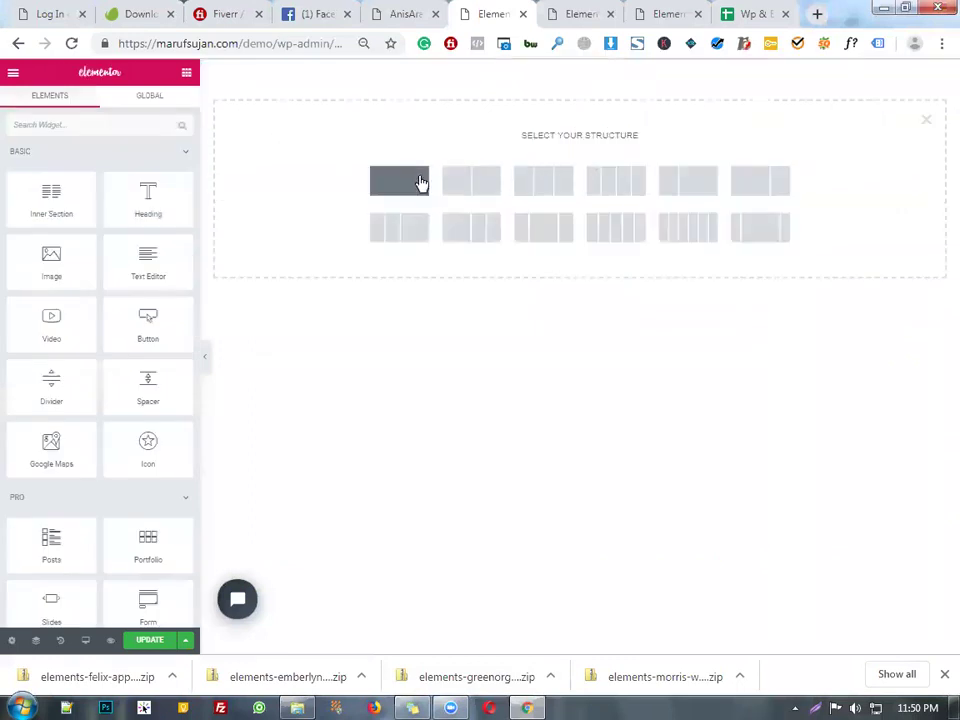
click(421, 183)
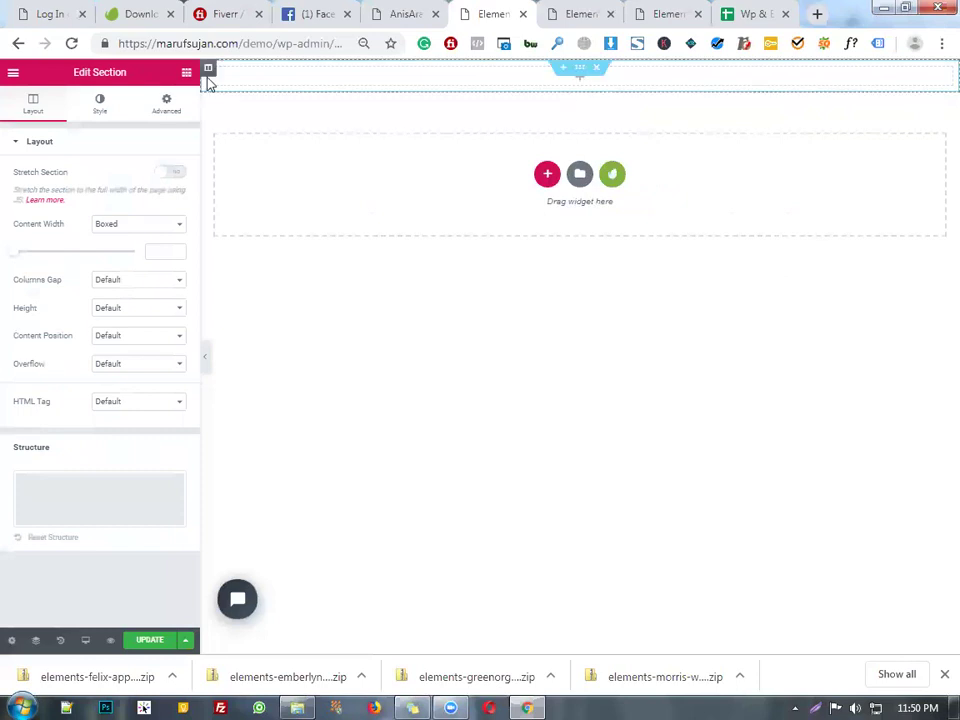
click(594, 68)
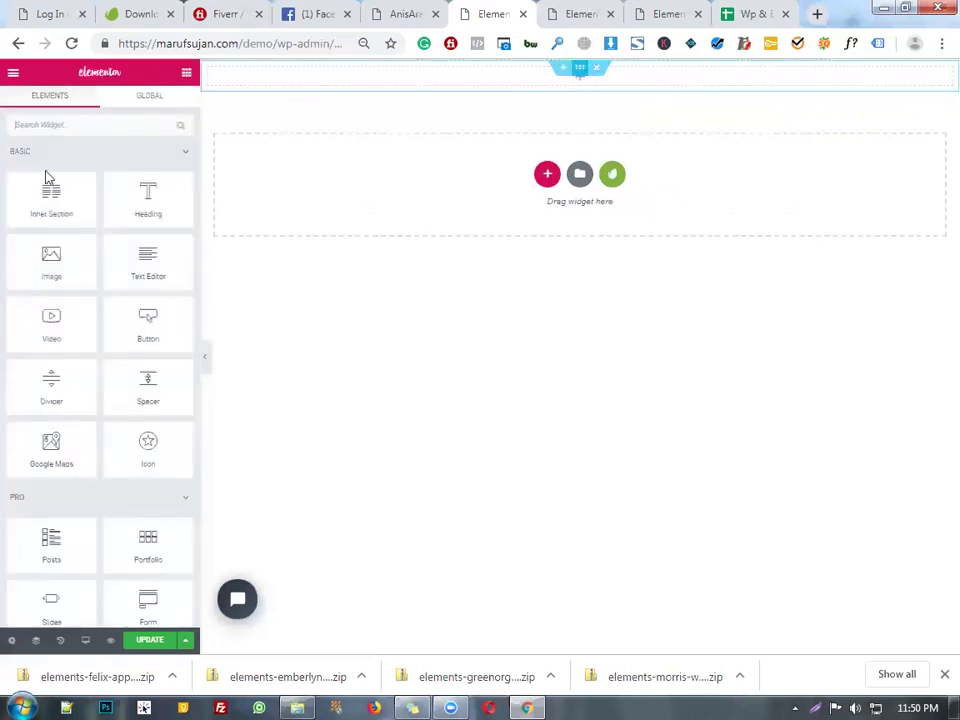
mouse_move(551, 80)
click(579, 70)
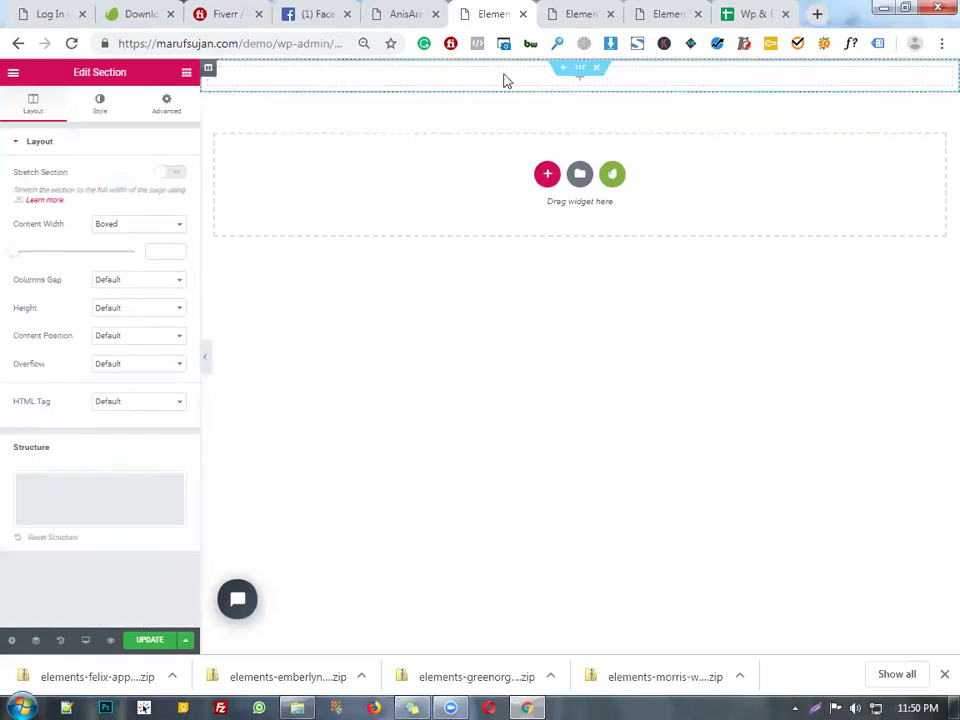
click(150, 223)
click(135, 251)
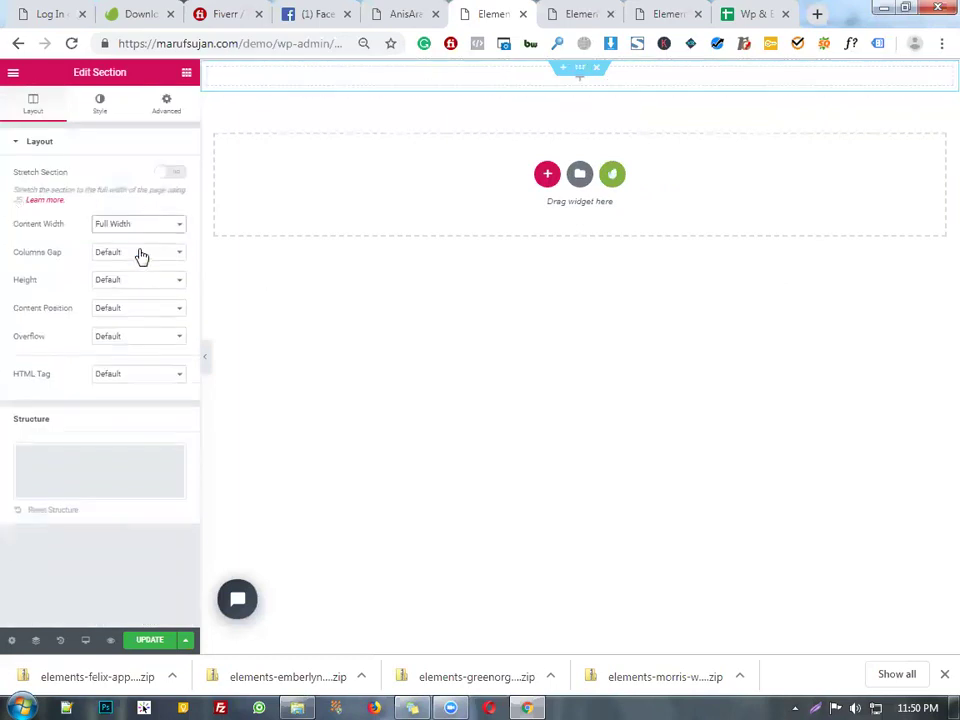
Step: Give the section a classic background with black as its color
click(107, 116)
click(106, 203)
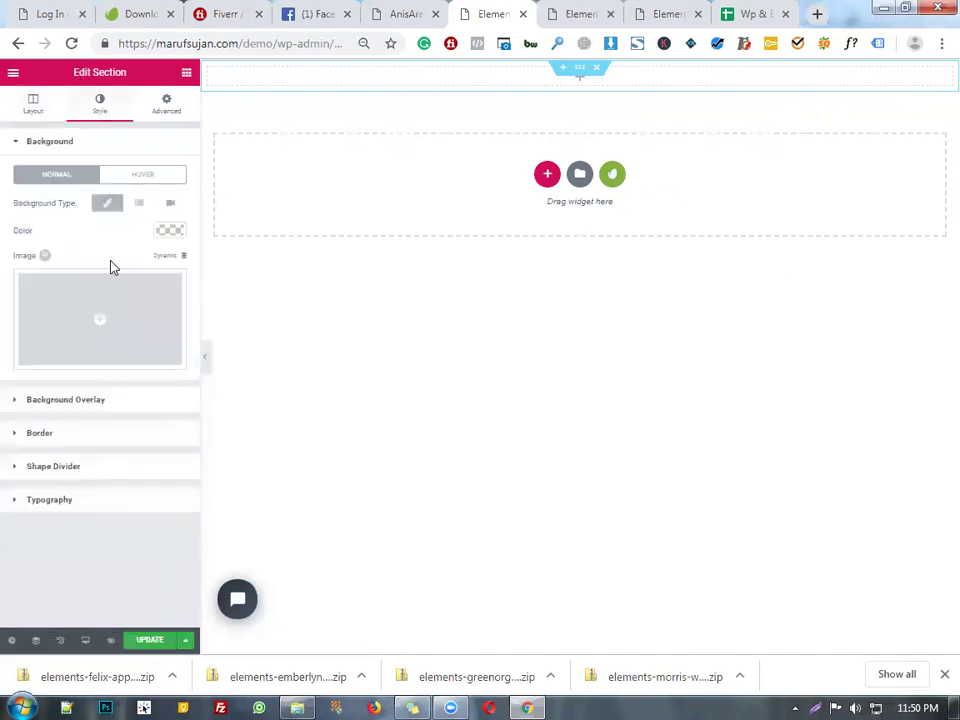
click(172, 231)
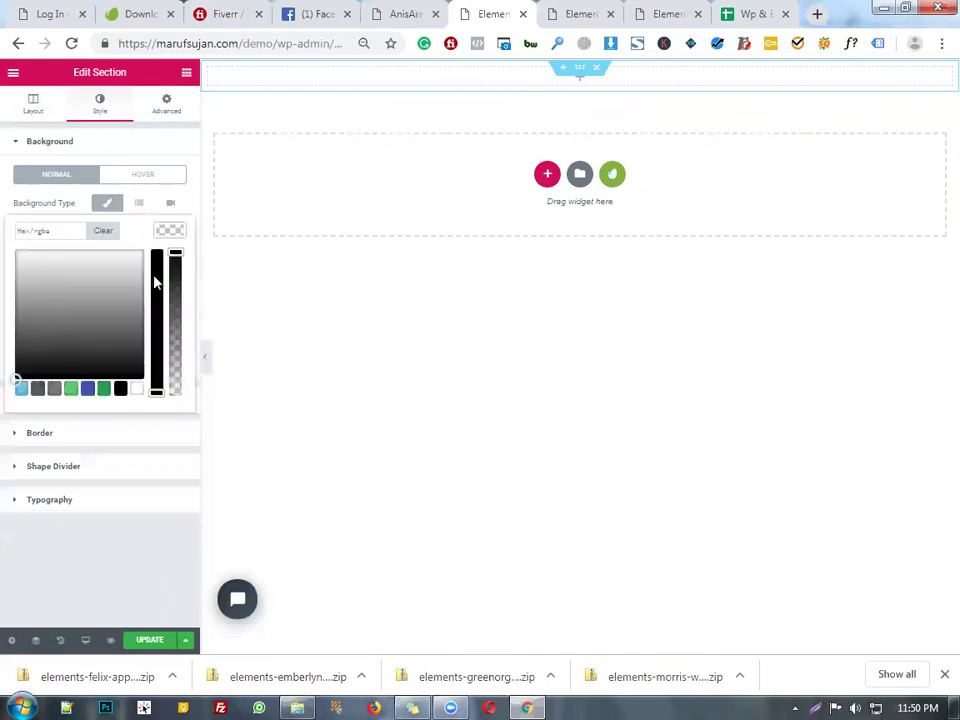
click(98, 325)
click(107, 203)
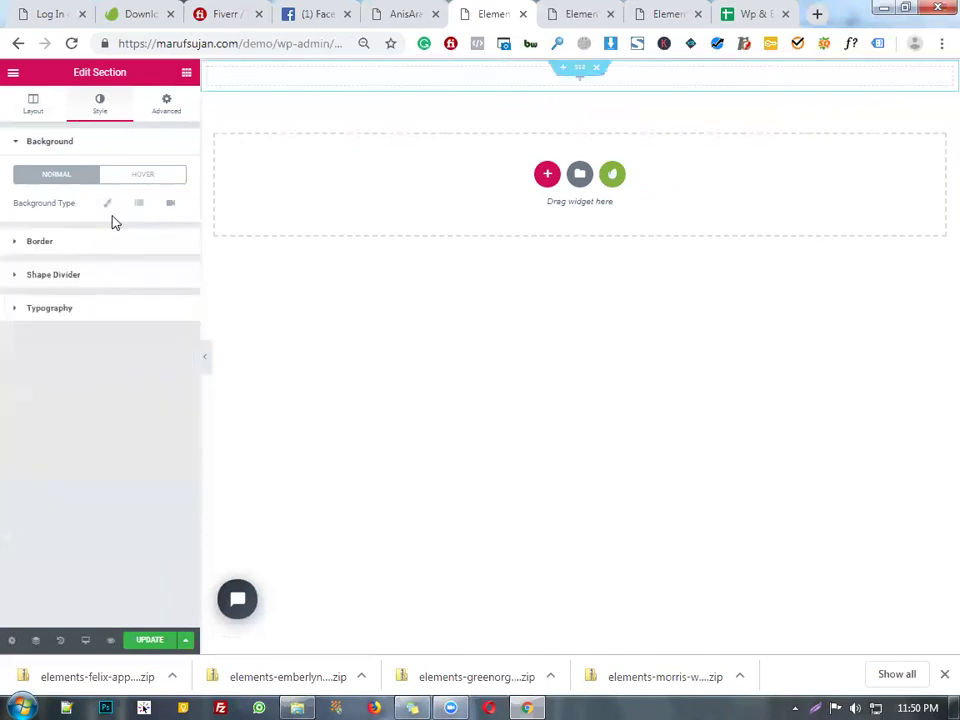
click(107, 203)
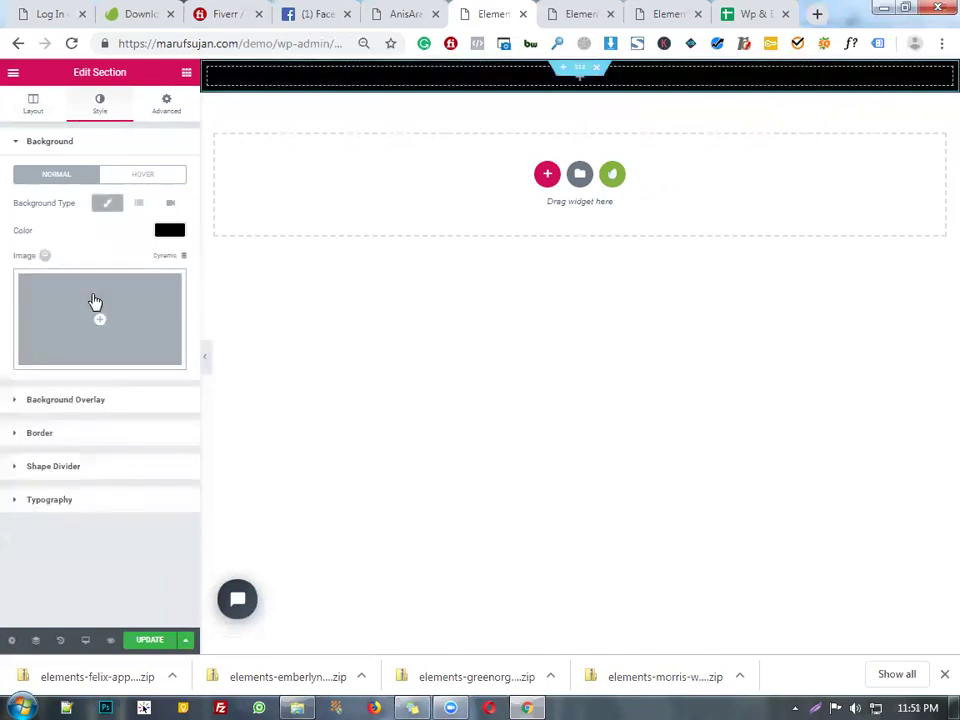
Step: Insert img-22-copyright.jpg from the media library as the section's background image
click(93, 301)
click(372, 220)
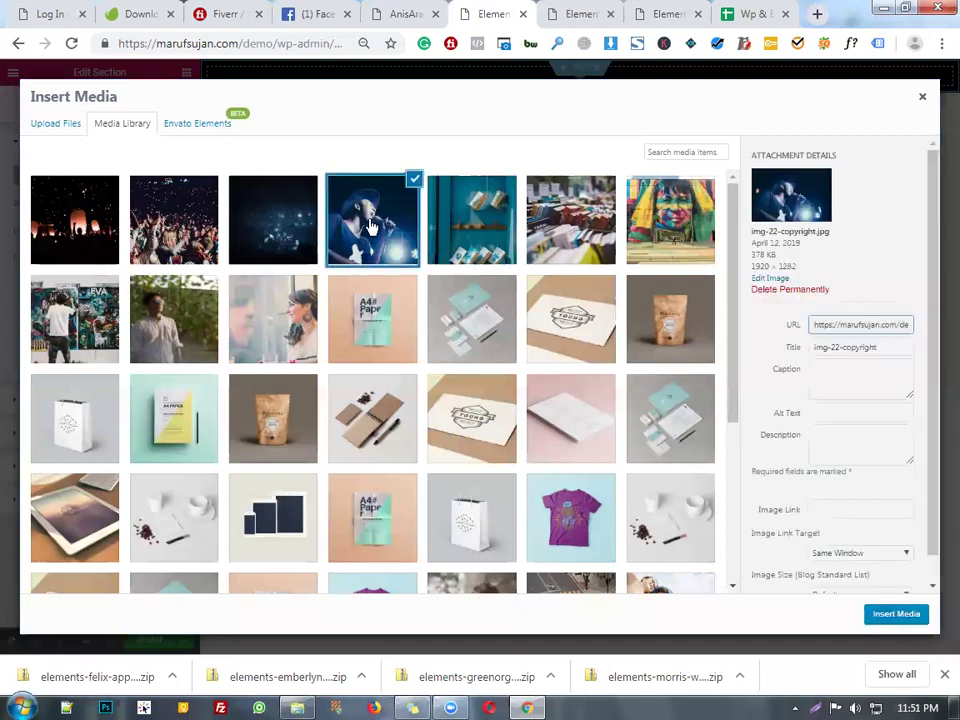
click(912, 615)
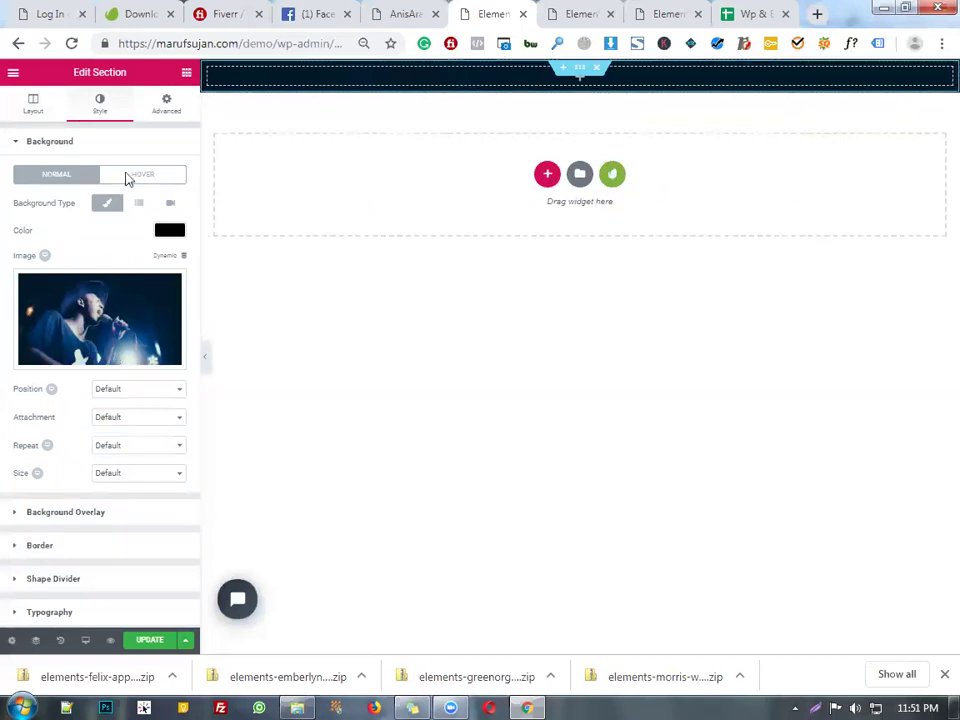
Step: Set the background image's repeat to No-repeat and its size to Cover, keeping the default position and attachment
click(144, 393)
click(145, 402)
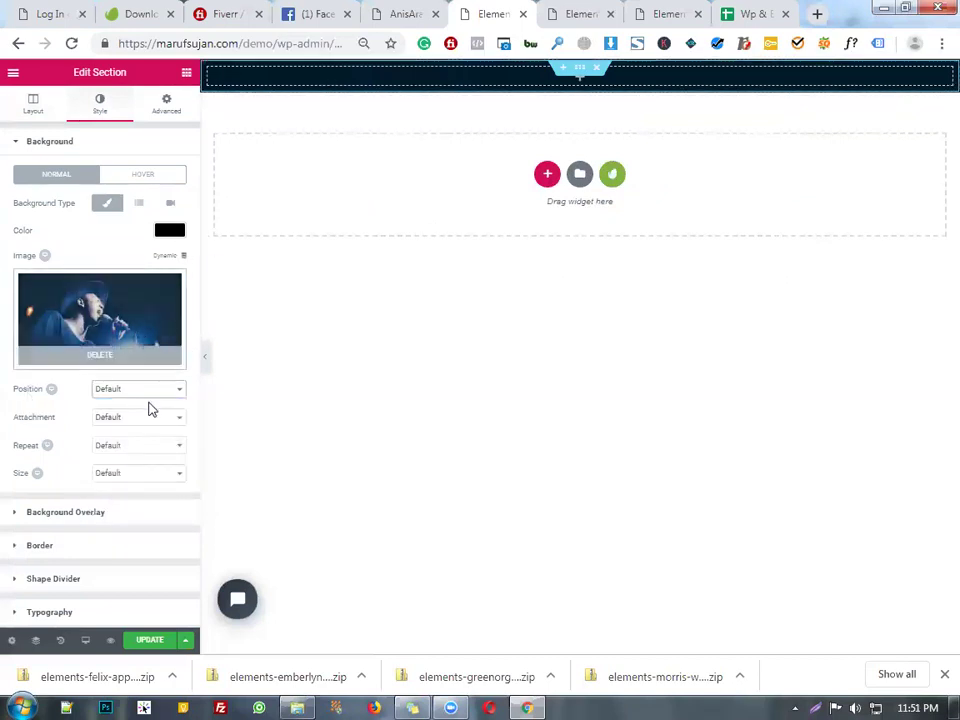
click(148, 418)
click(77, 418)
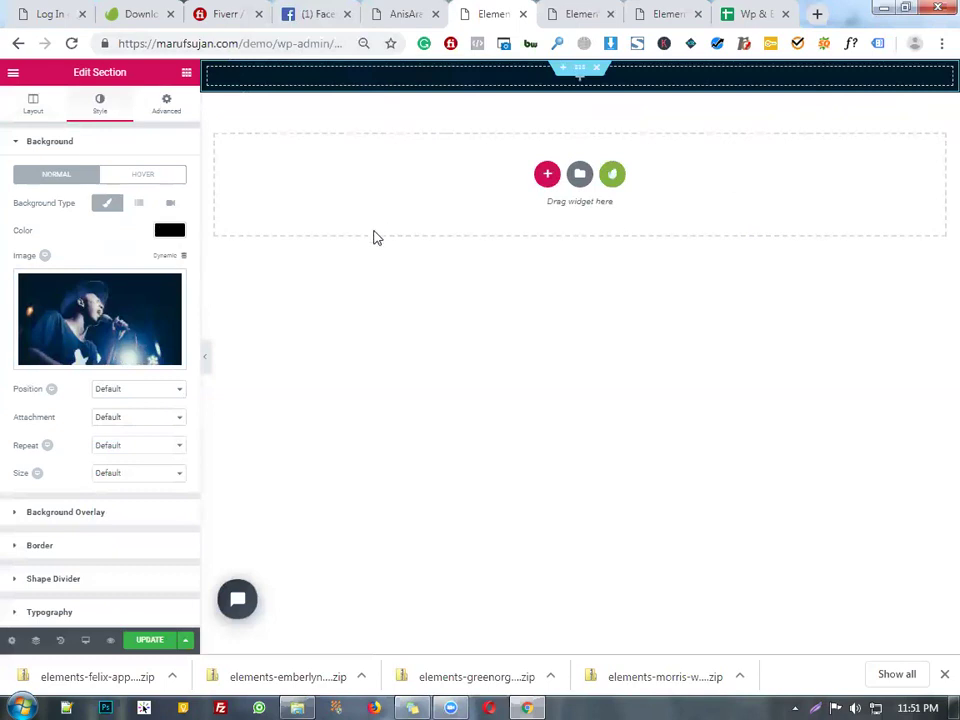
click(152, 447)
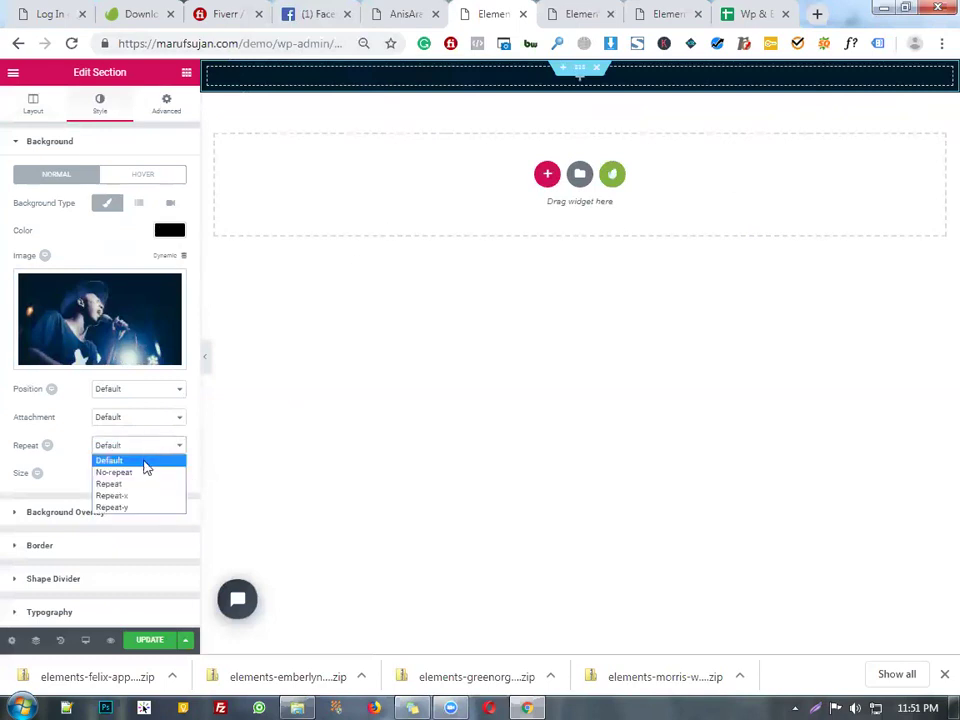
click(144, 474)
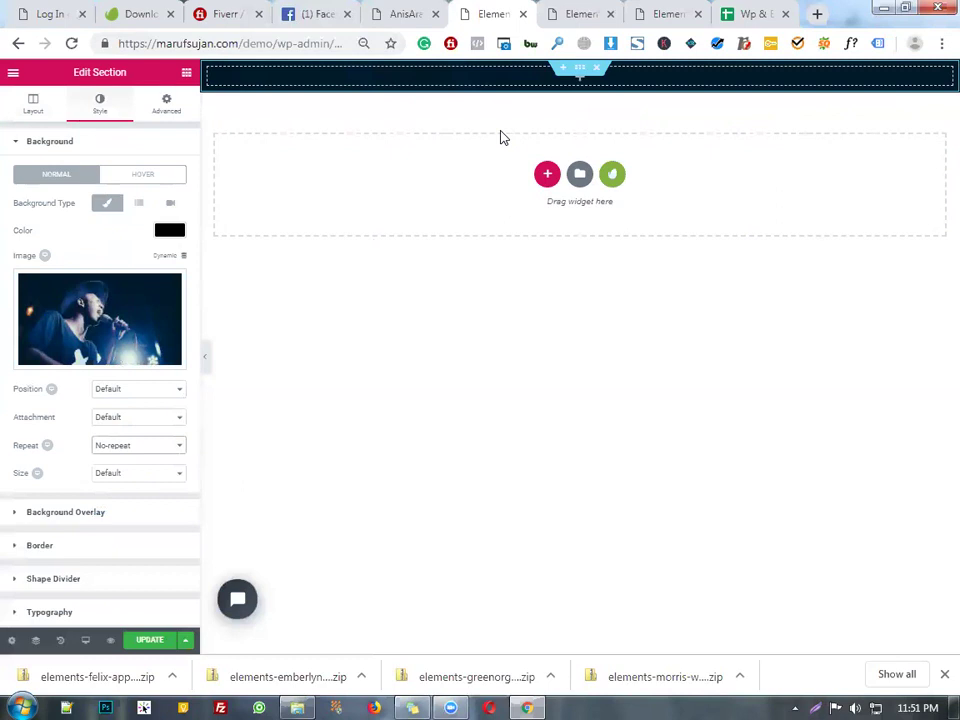
click(134, 476)
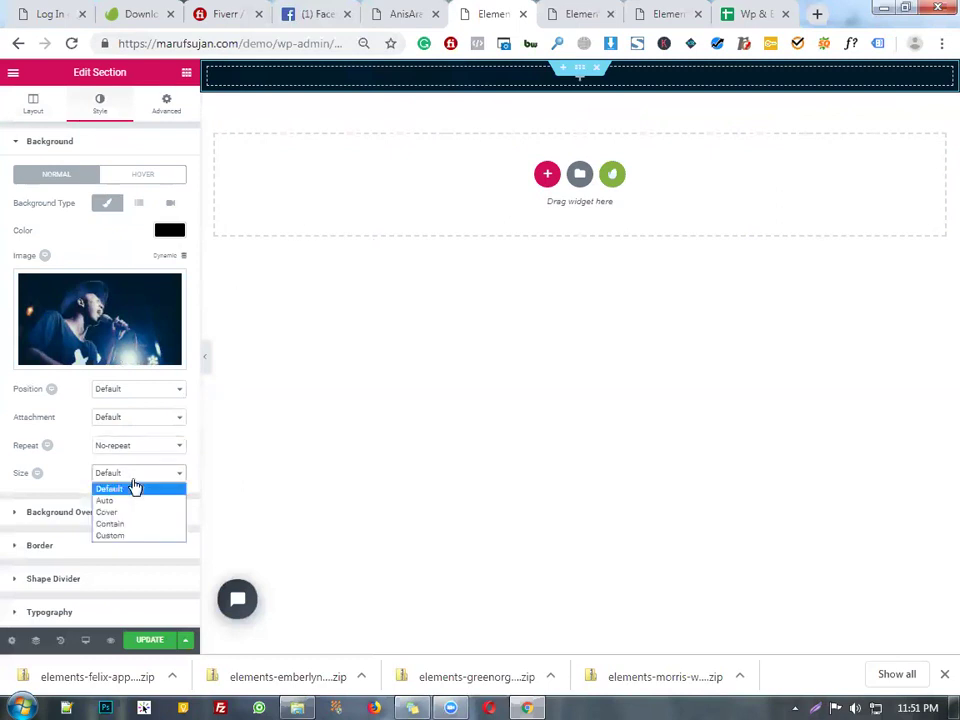
click(138, 513)
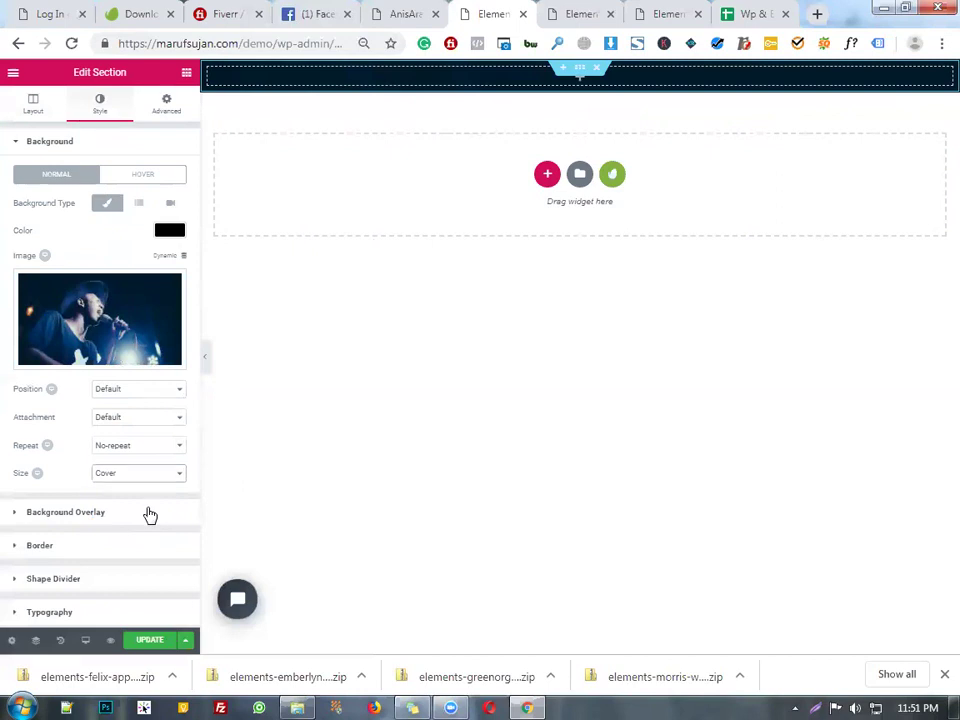
Step: Add a Heading widget to the section with the singer background
click(166, 104)
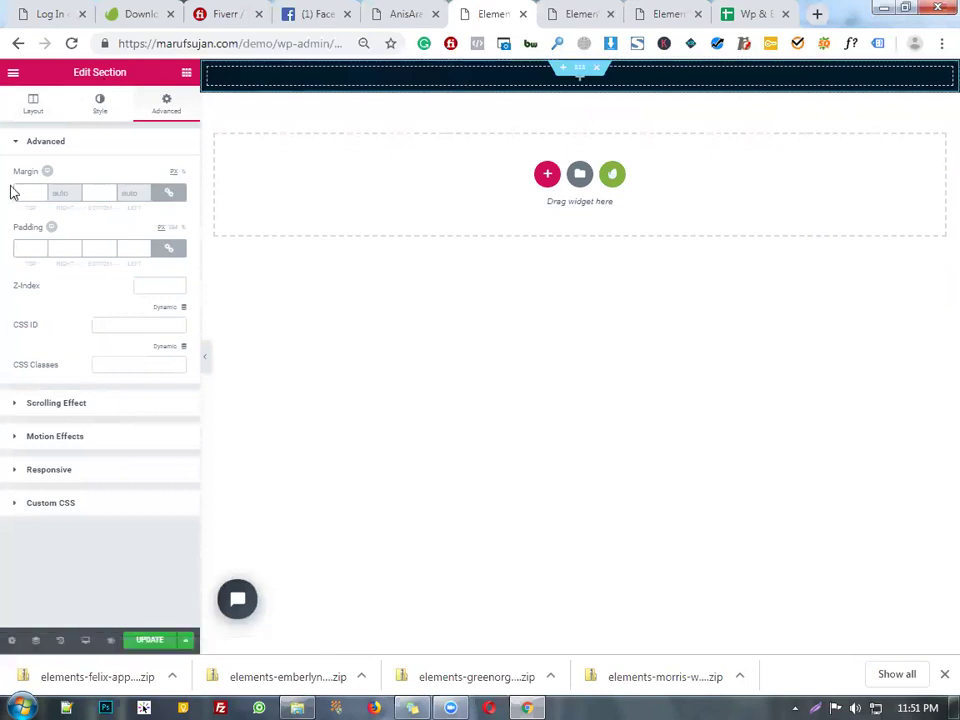
click(186, 73)
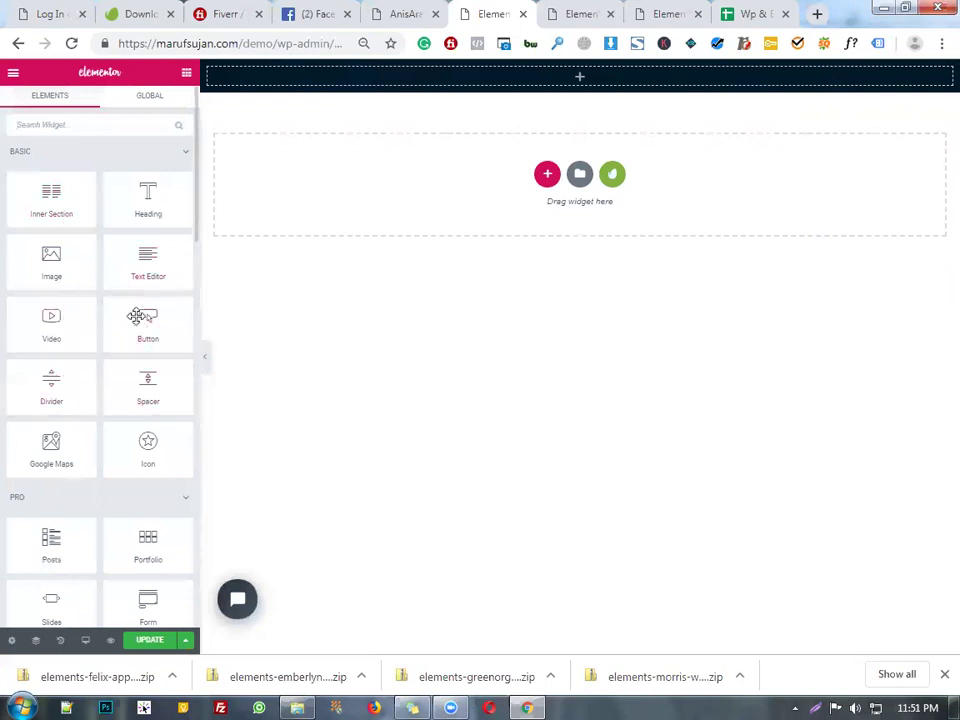
drag(154, 208, 574, 11)
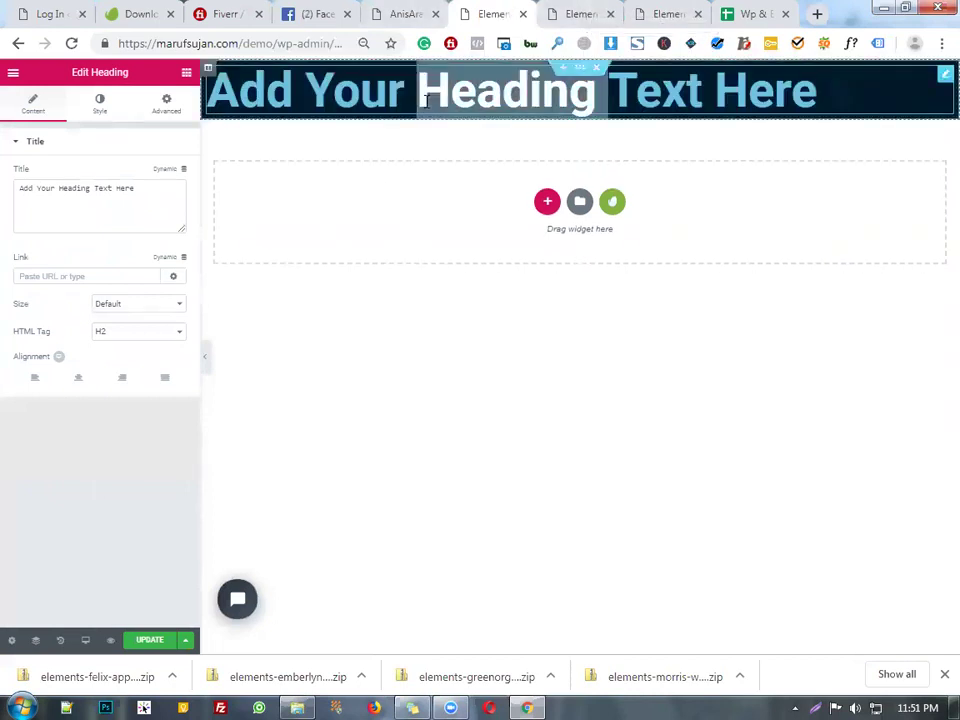
Step: Check the hero text in the page with the Home 3 template, return to the heading and close the unneeded browser tab
click(598, 11)
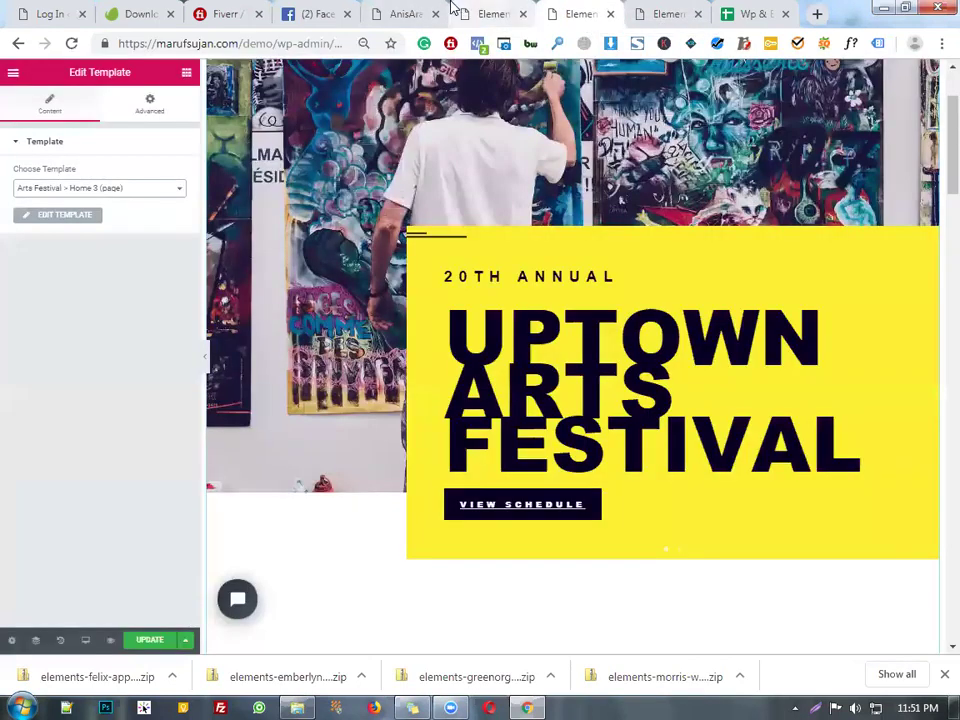
click(425, 9)
click(488, 13)
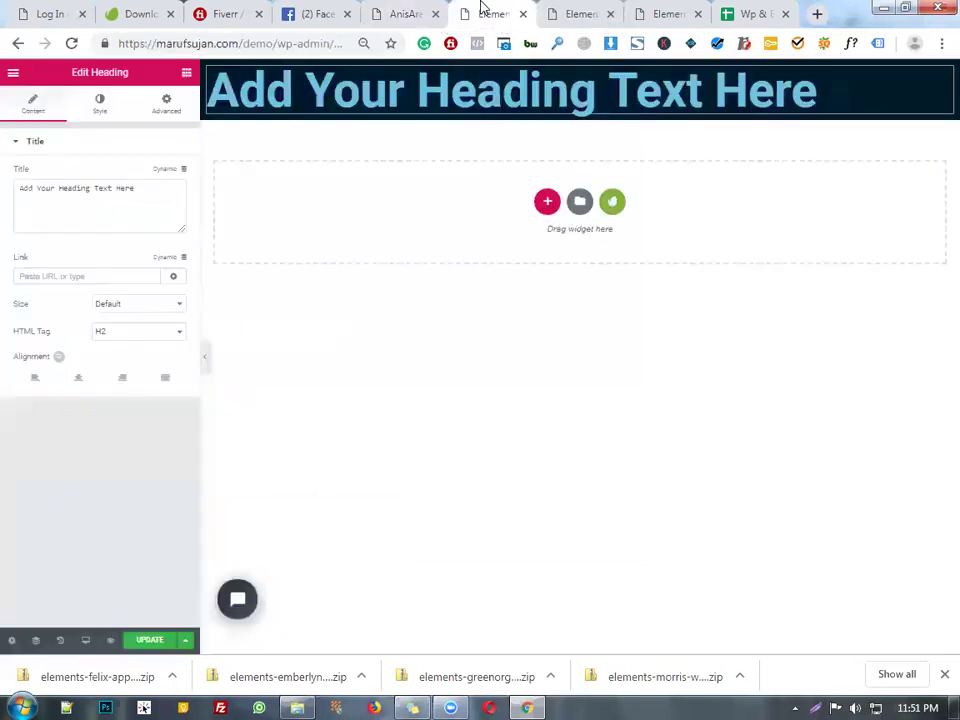
click(435, 14)
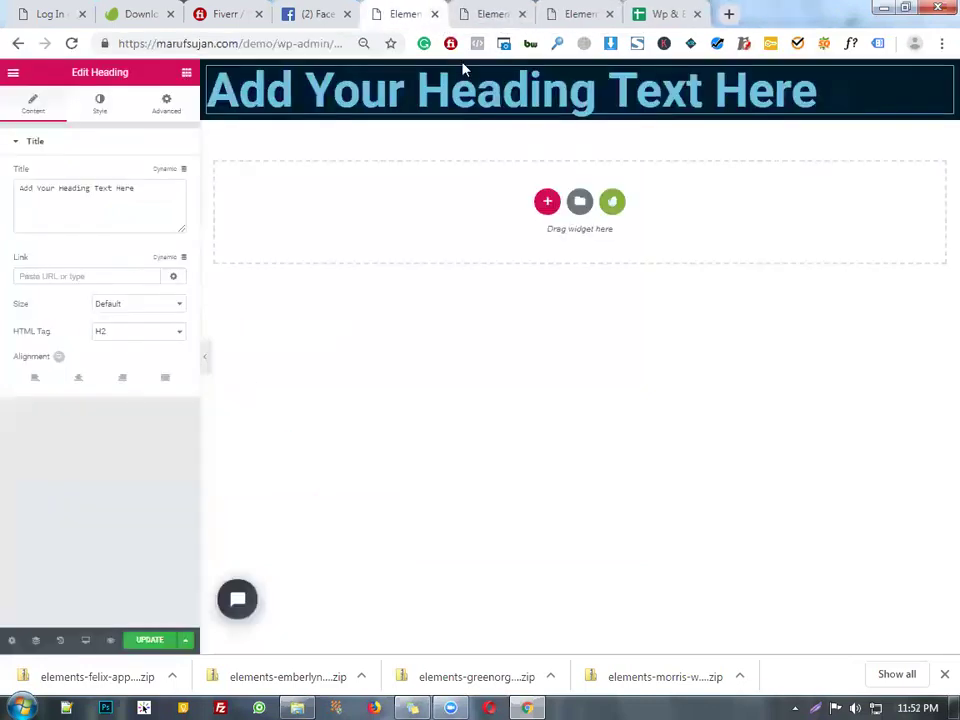
Step: Replace the heading text with "UPDOWN ARTS" and "FESTIVAL" on two lines and center it
click(467, 89)
key(ctrl+a)
text(U)
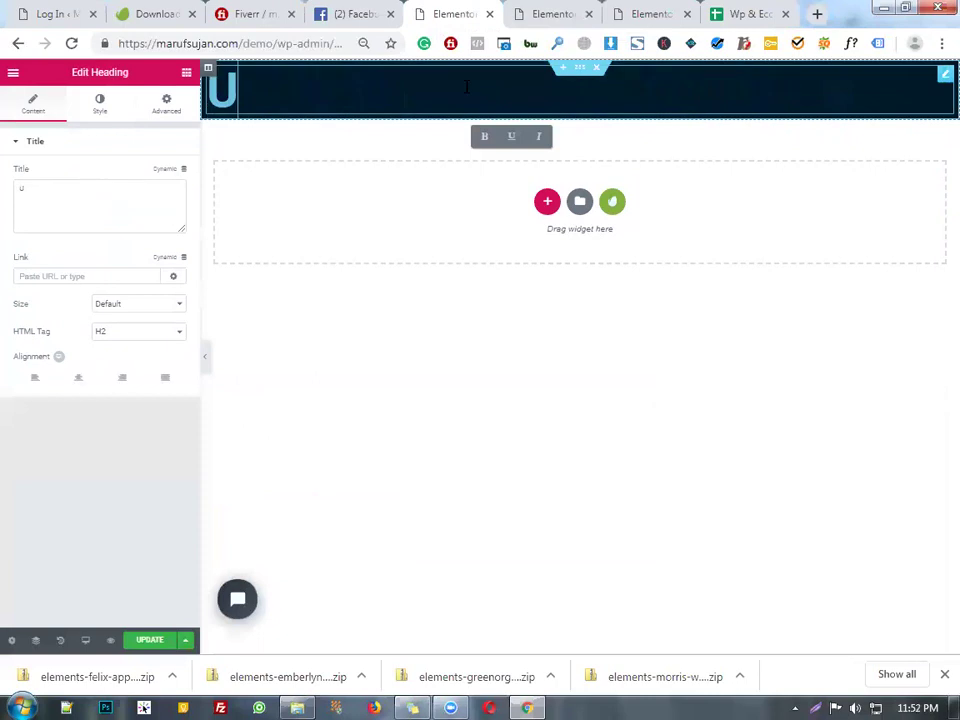
text(PDOWN a)
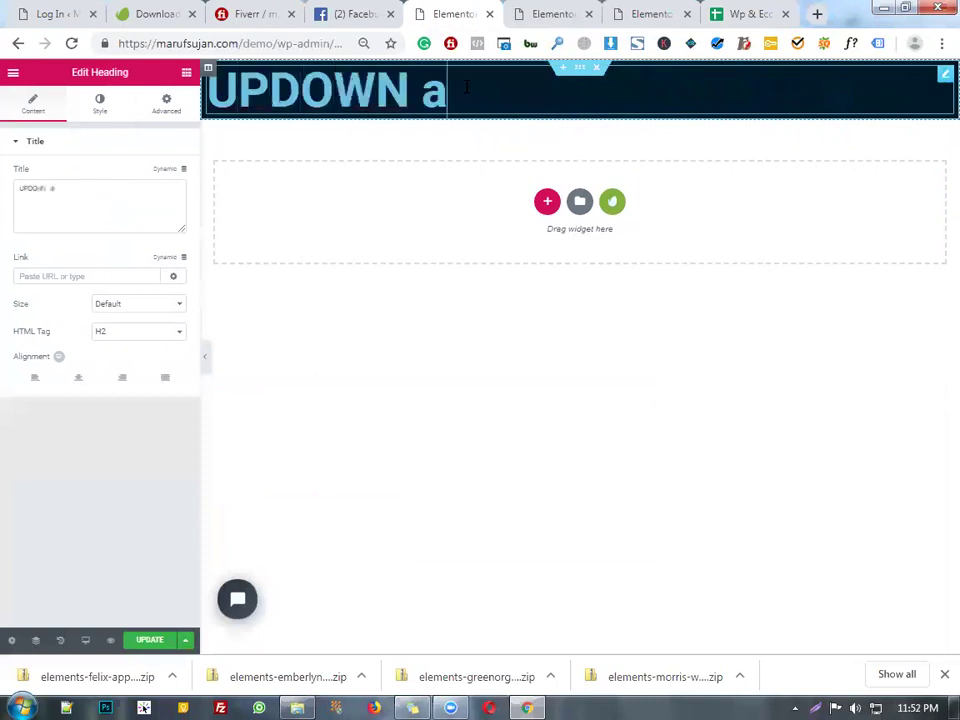
key(BackSpace)
text(ARTS)
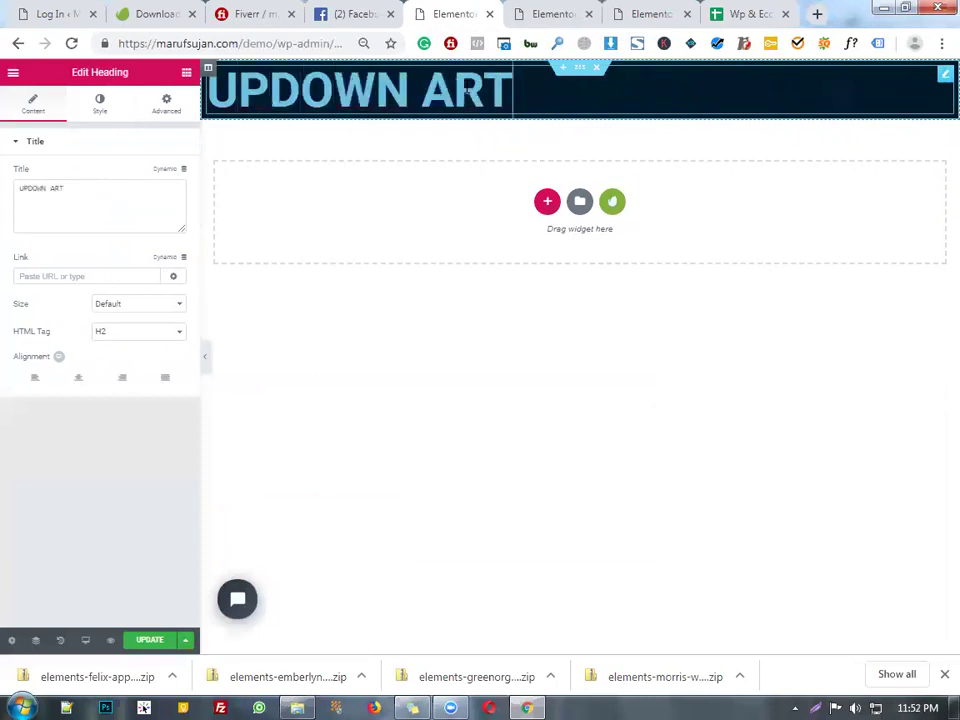
key(Return)
text(FESTIVAL)
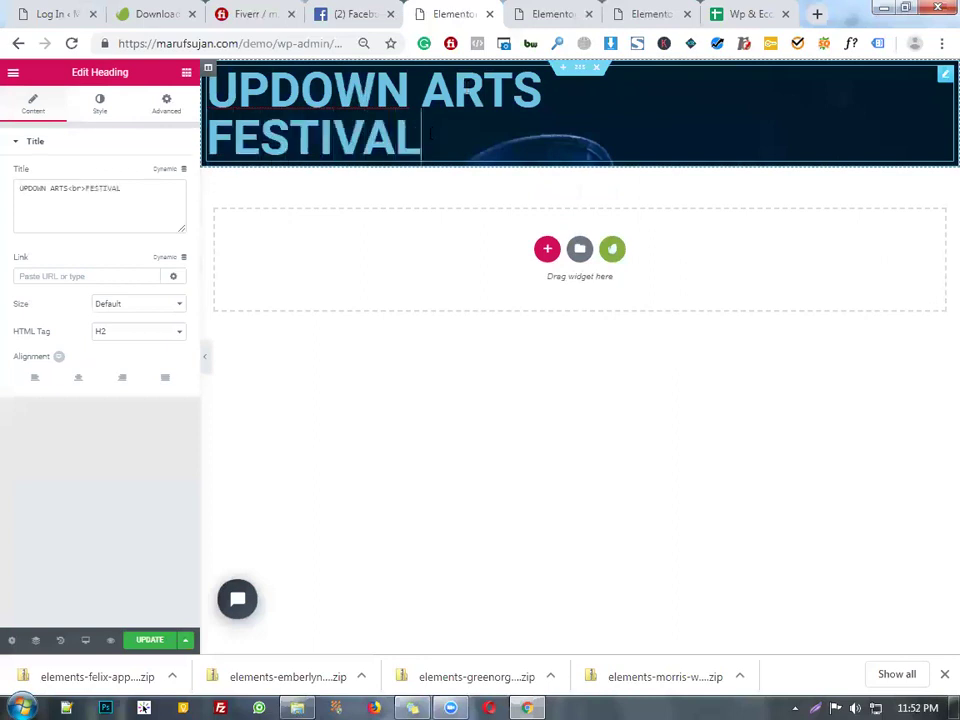
key(ctrl+a)
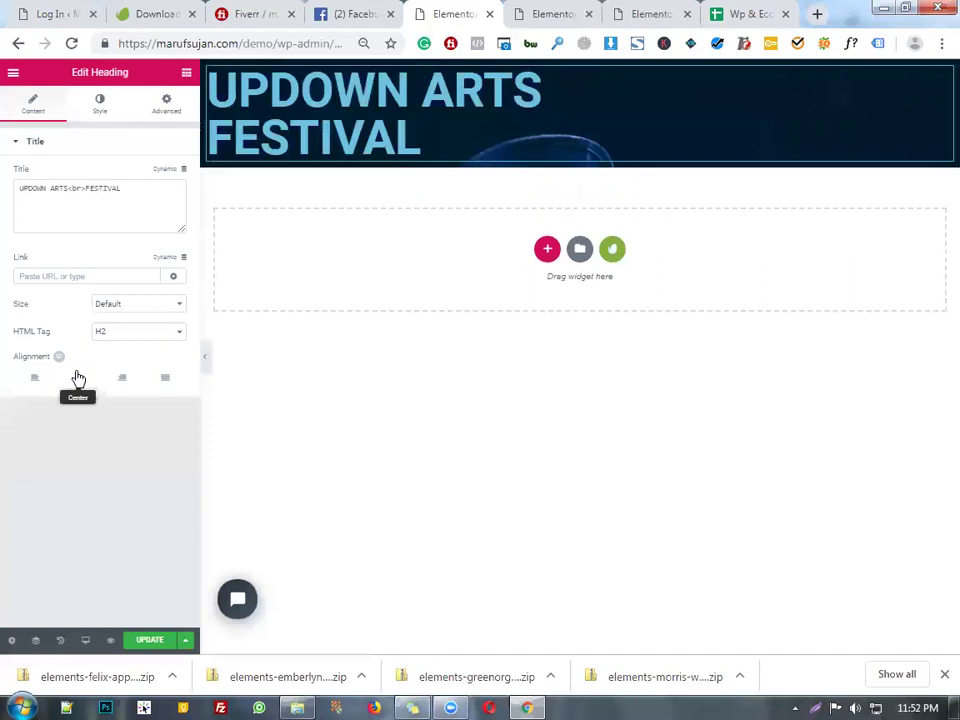
click(78, 379)
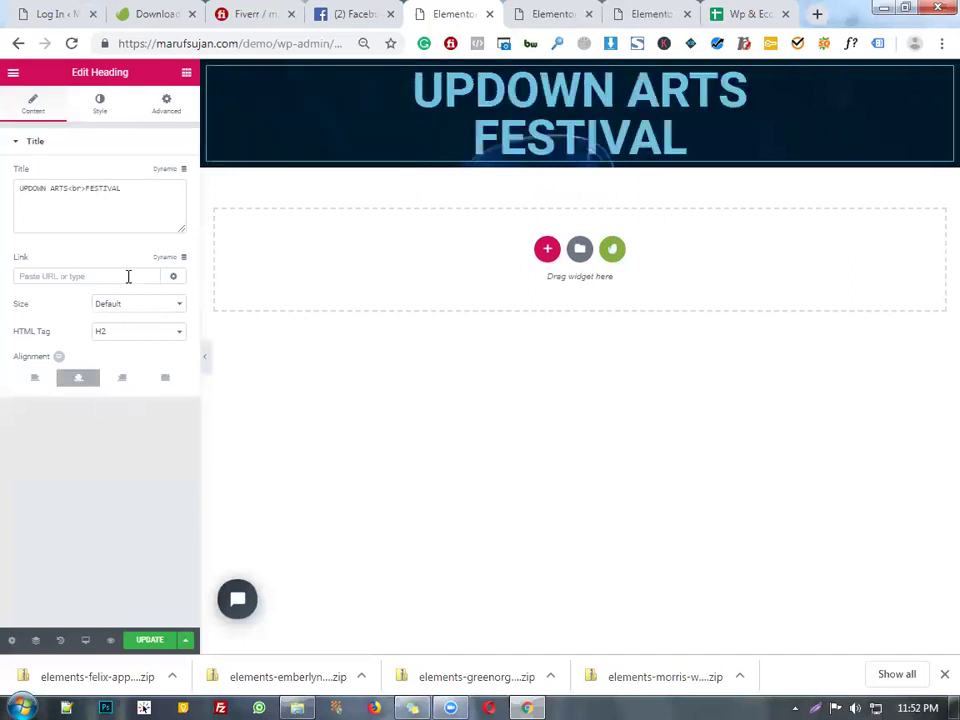
Step: Set the heading's text color to a light orange, leaving its size at Default
click(153, 305)
click(153, 305)
click(101, 108)
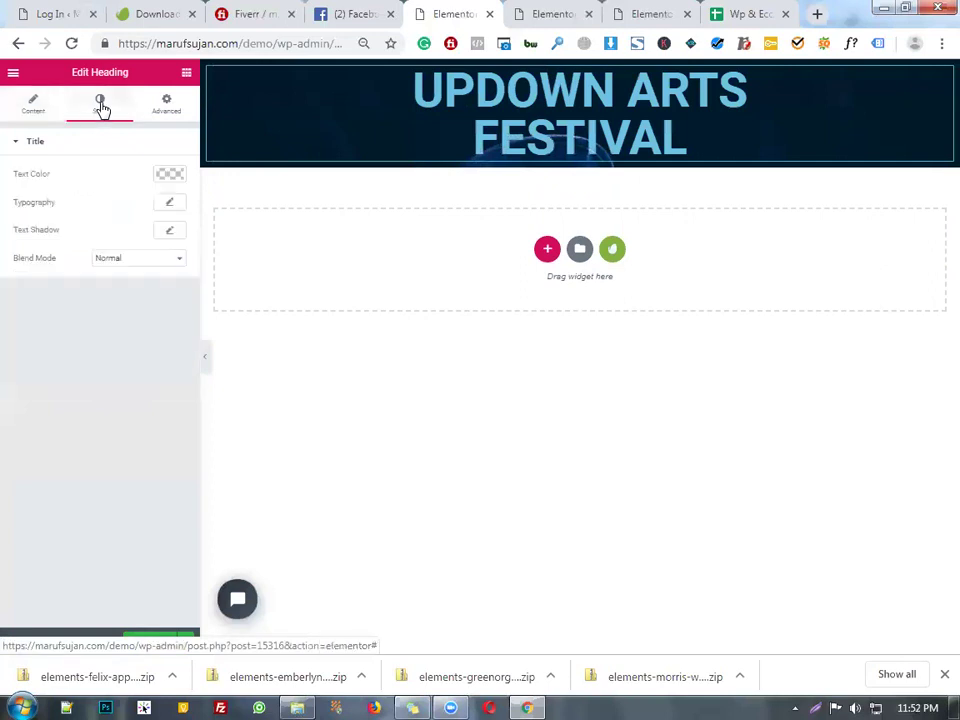
click(172, 178)
drag(77, 276, 25, 204)
click(62, 318)
click(71, 332)
click(163, 150)
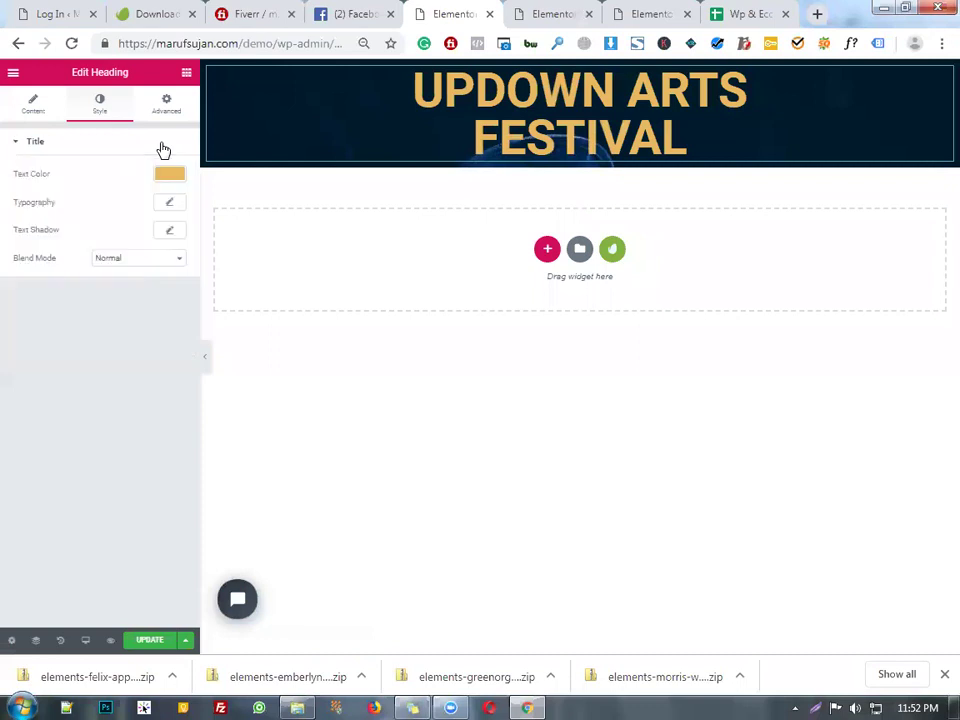
click(163, 148)
click(156, 146)
Step: Set the heading's font family to Lato after trying Verdana
click(174, 204)
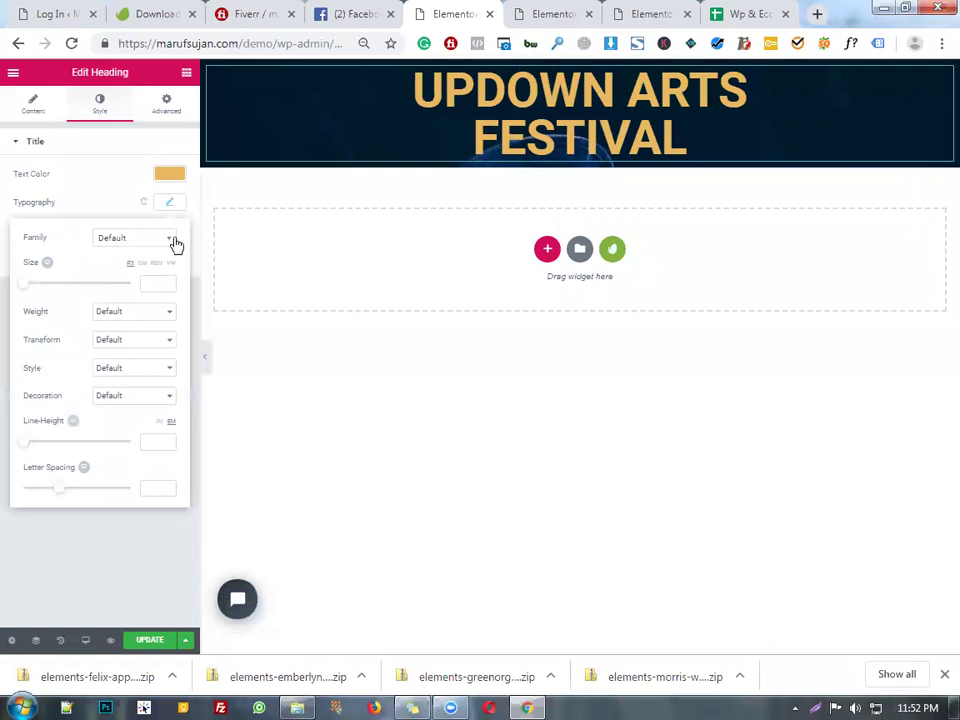
click(128, 239)
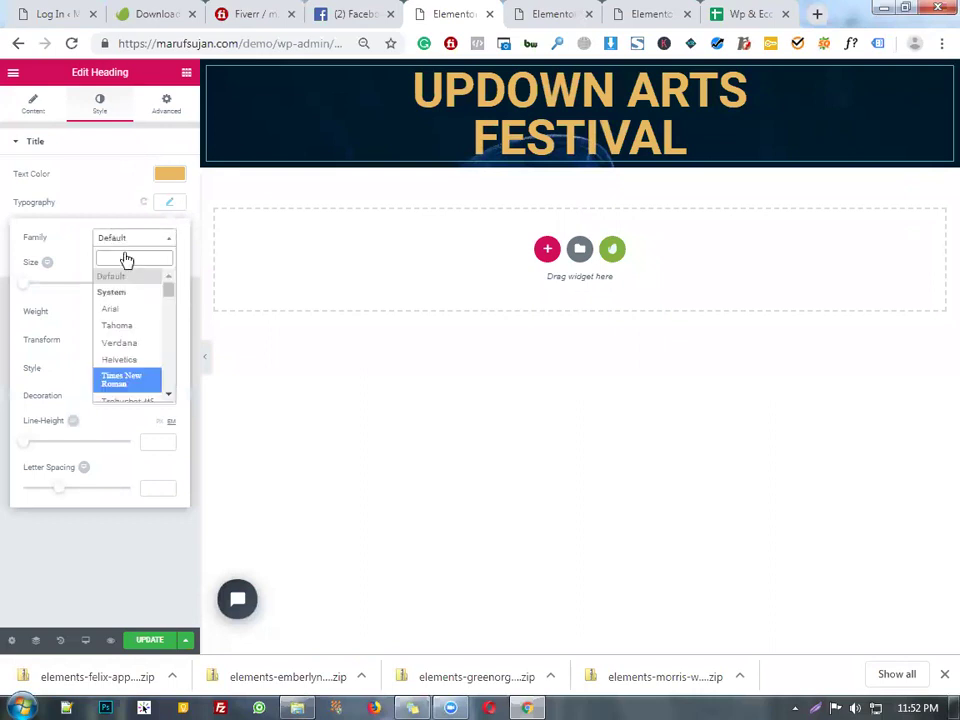
click(130, 343)
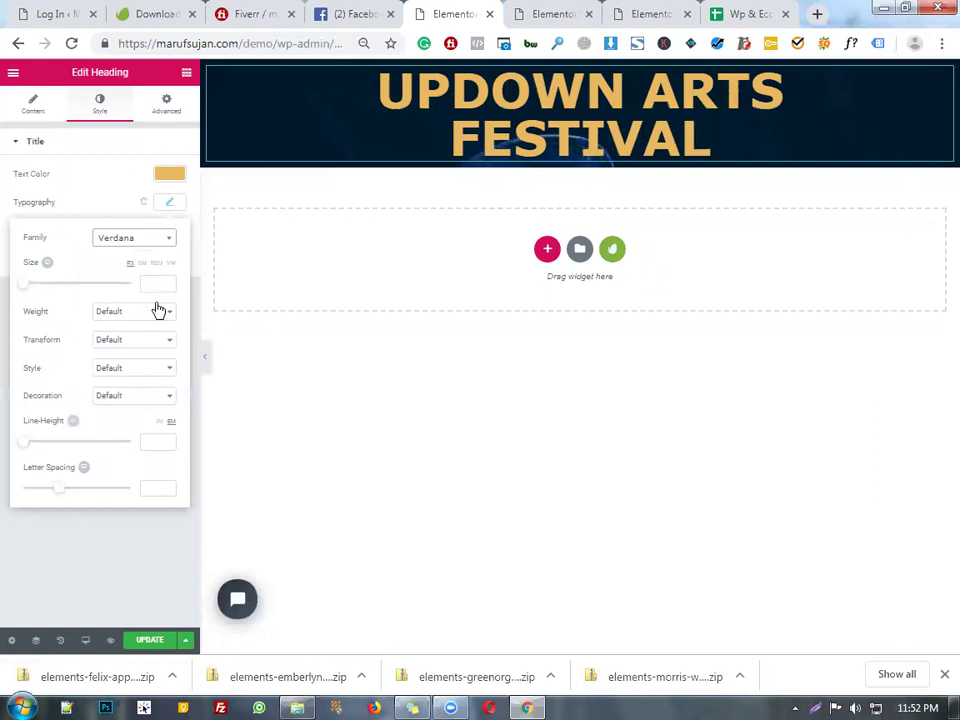
click(154, 242)
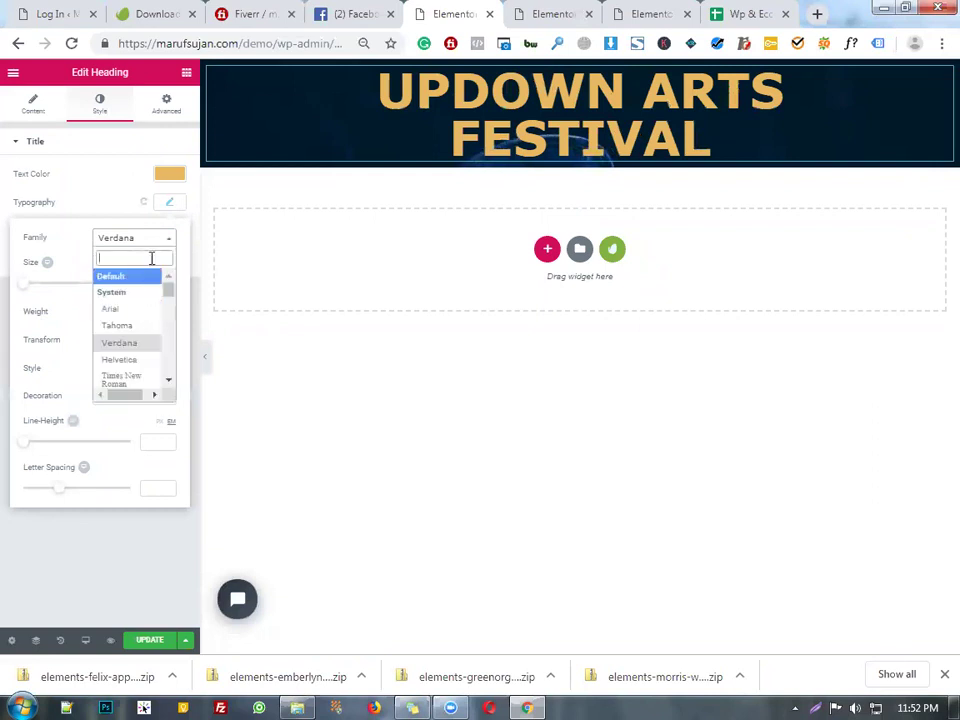
text(LATO)
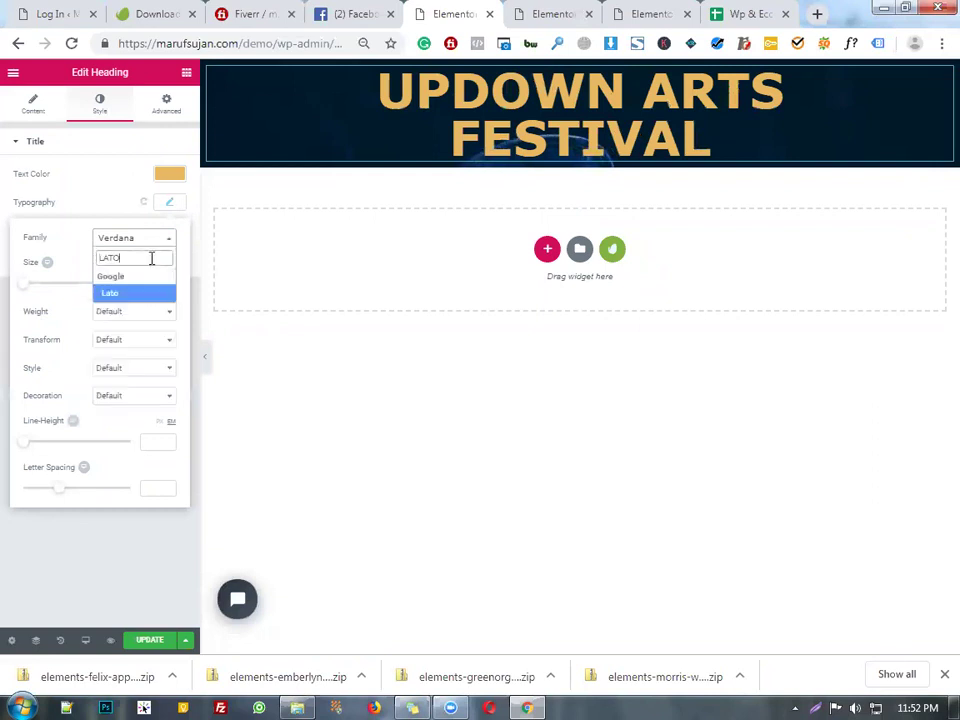
text(I)
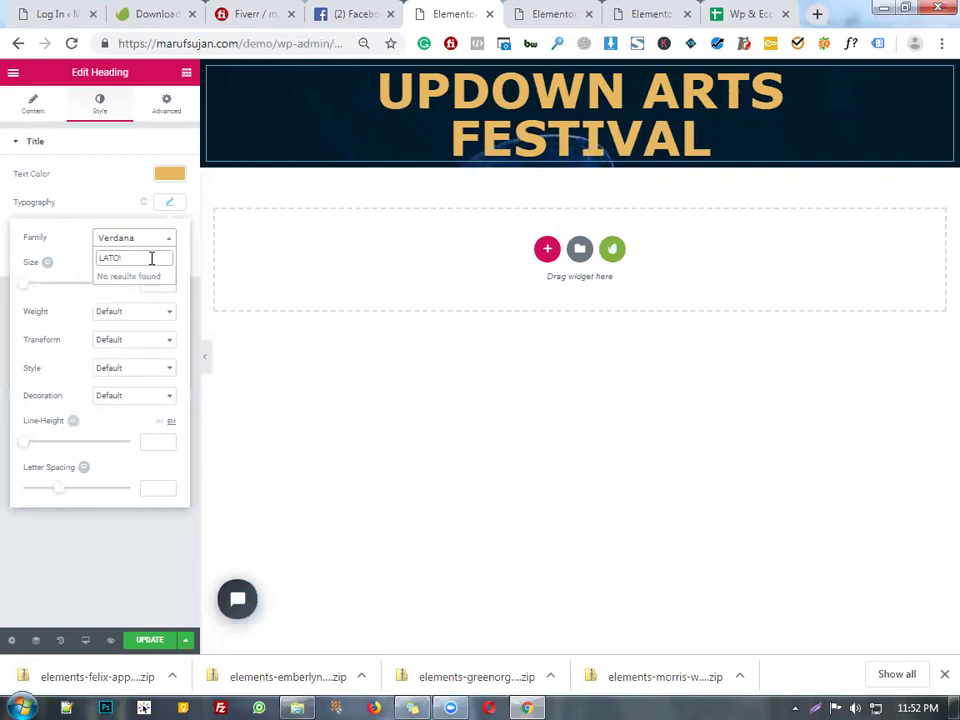
key(BackSpace)
key(Return)
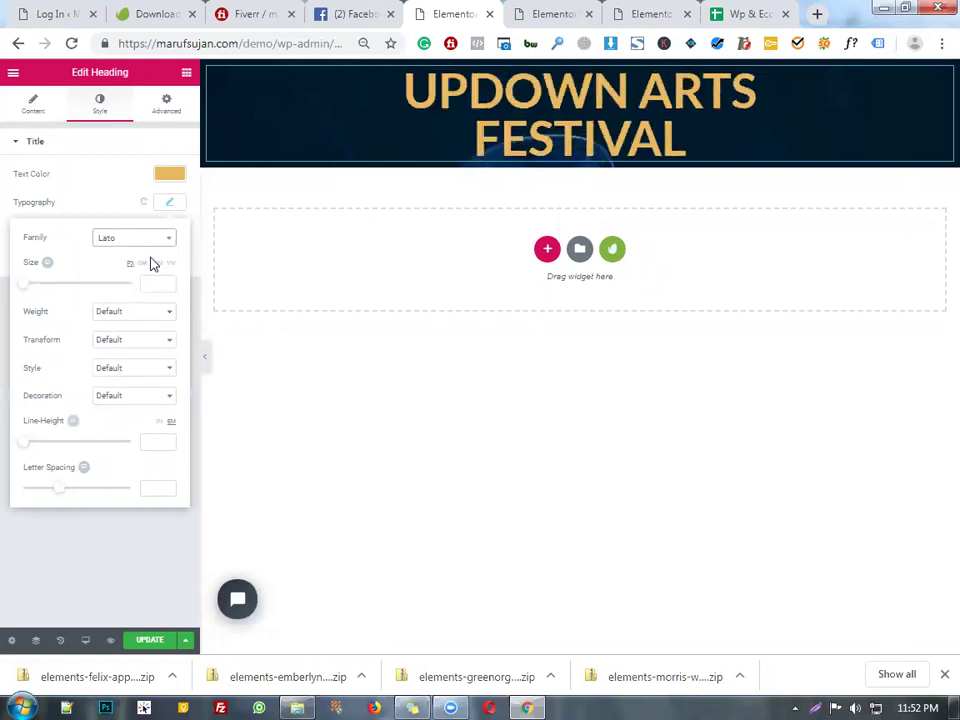
Step: Set the heading's font size to 57 px and its weight to 400
drag(26, 288, 54, 292)
click(127, 312)
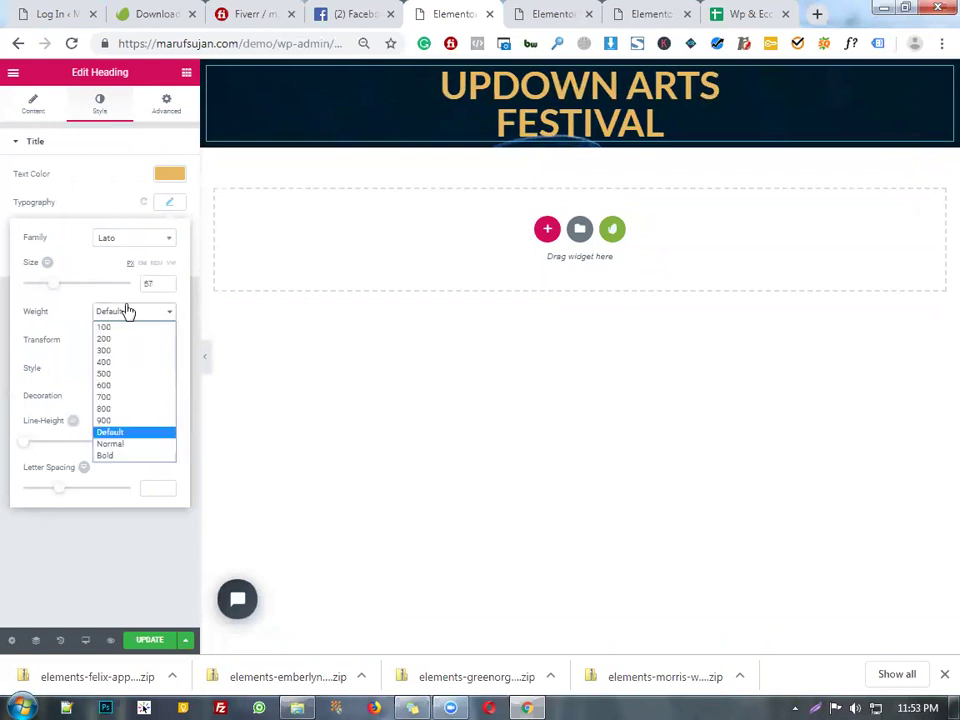
click(126, 362)
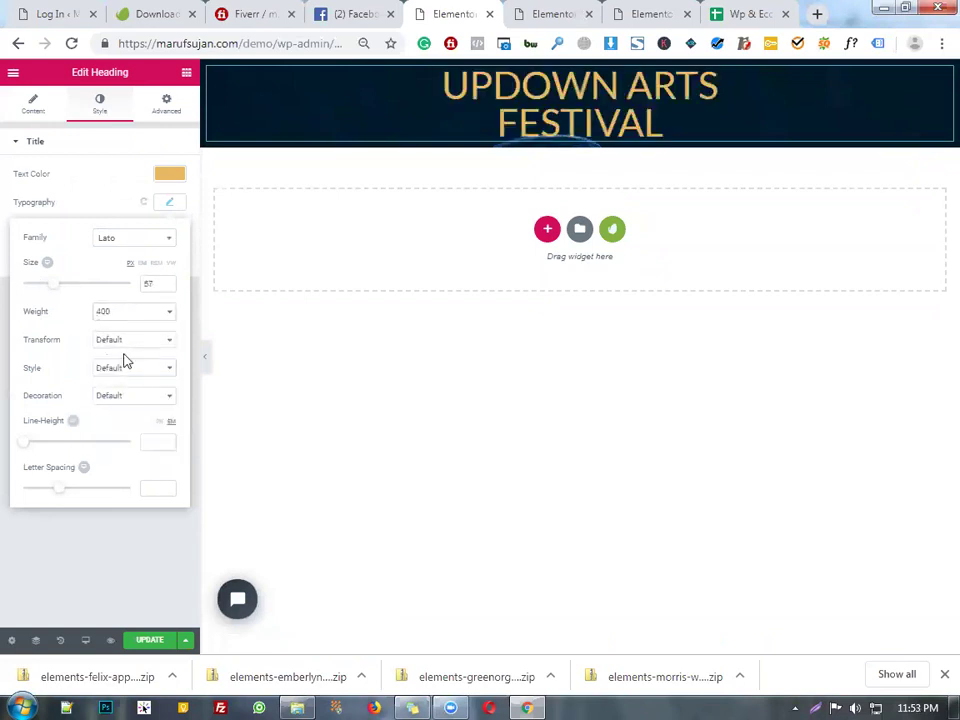
click(126, 314)
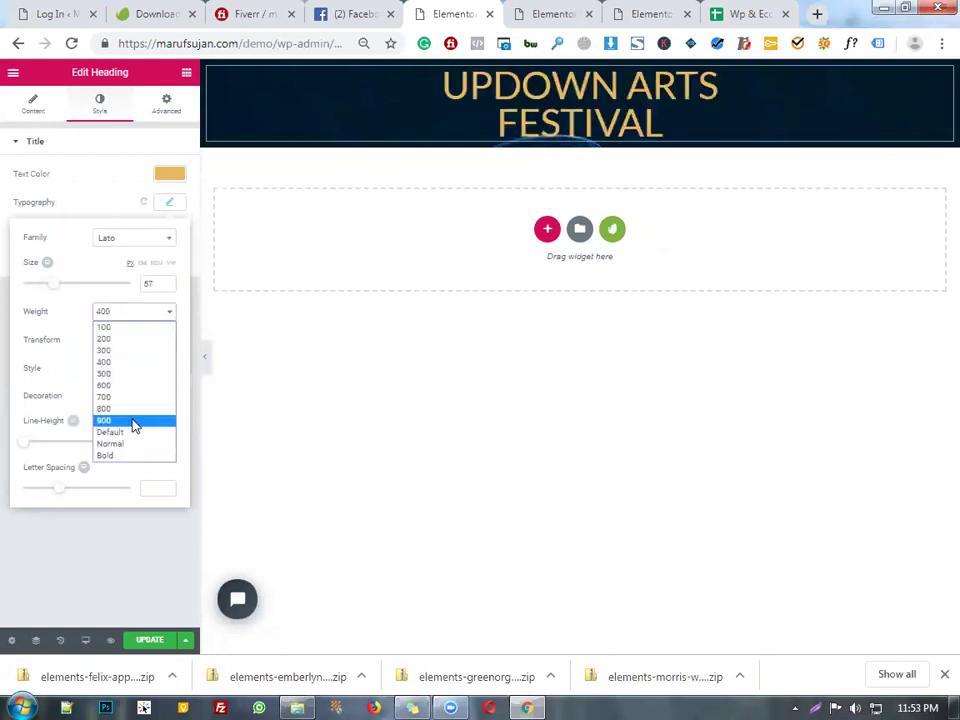
click(134, 421)
click(130, 313)
click(137, 363)
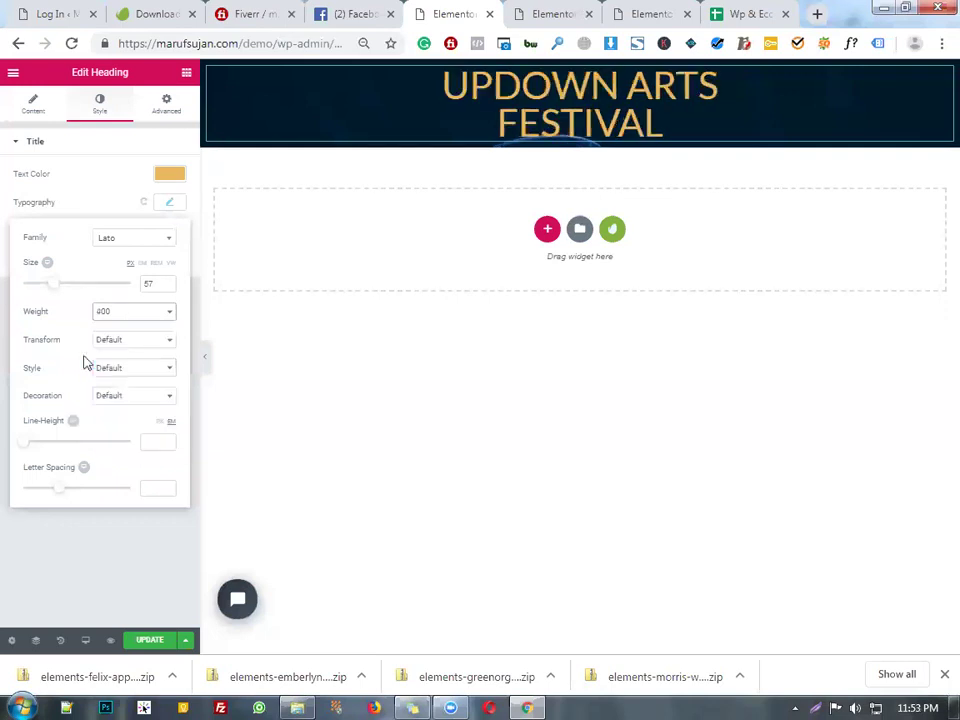
Step: Set the heading's text transform to Uppercase after trying Lowercase
click(110, 342)
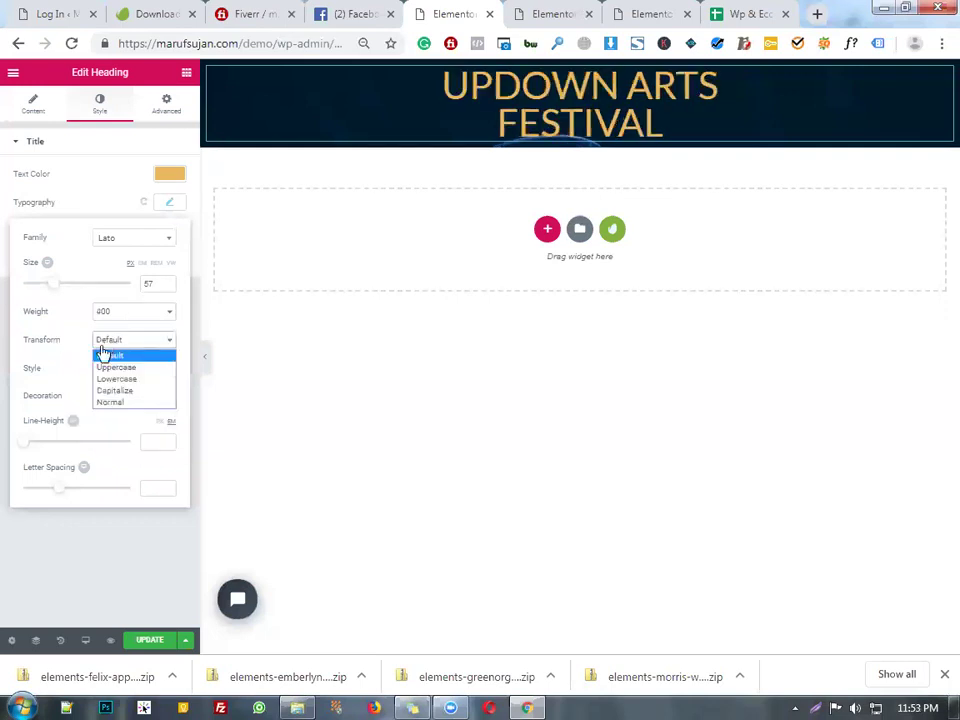
click(107, 371)
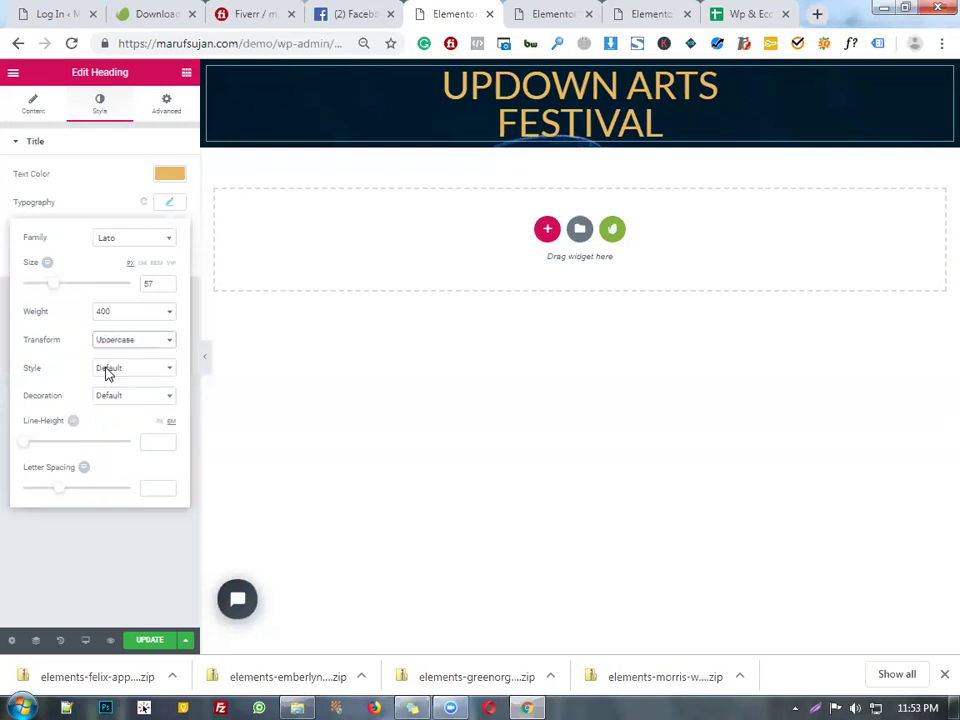
click(122, 344)
click(122, 384)
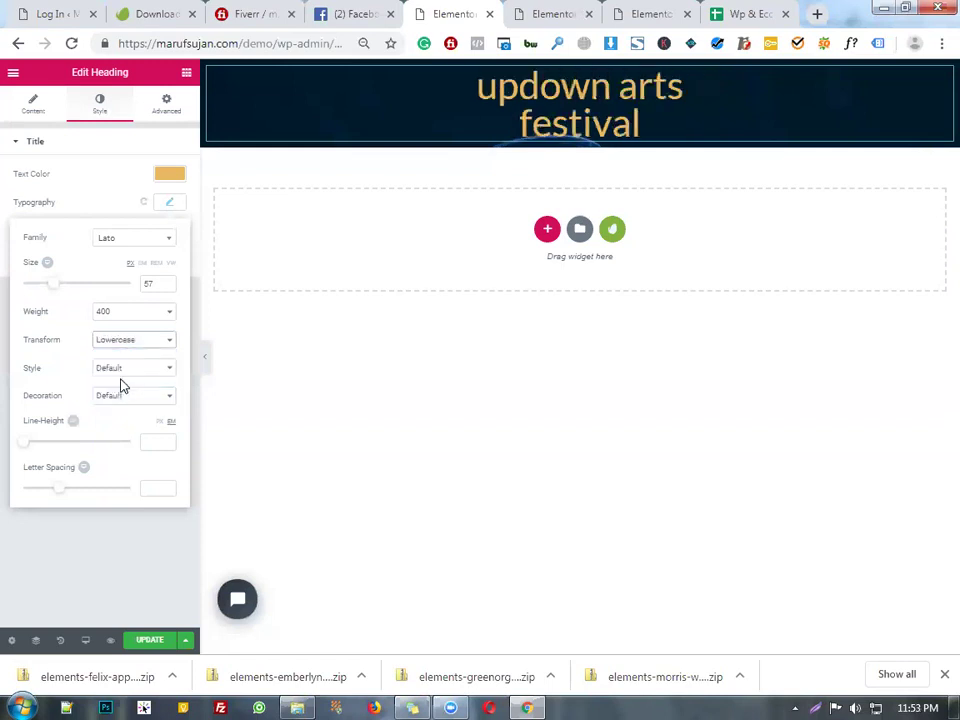
click(130, 340)
click(120, 367)
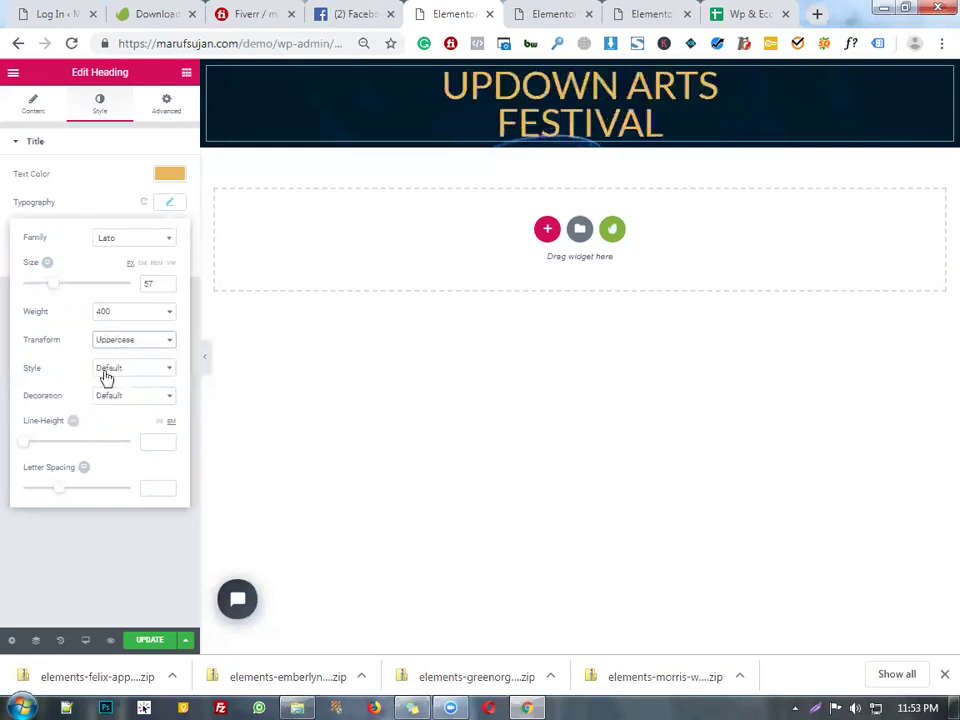
click(107, 374)
click(73, 379)
click(152, 396)
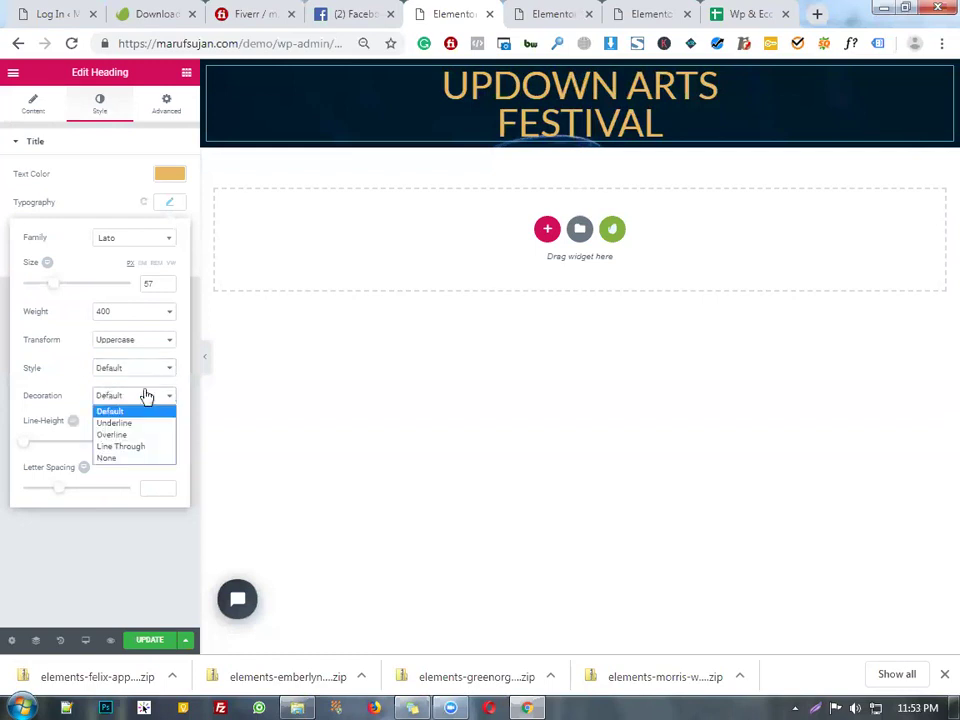
click(65, 393)
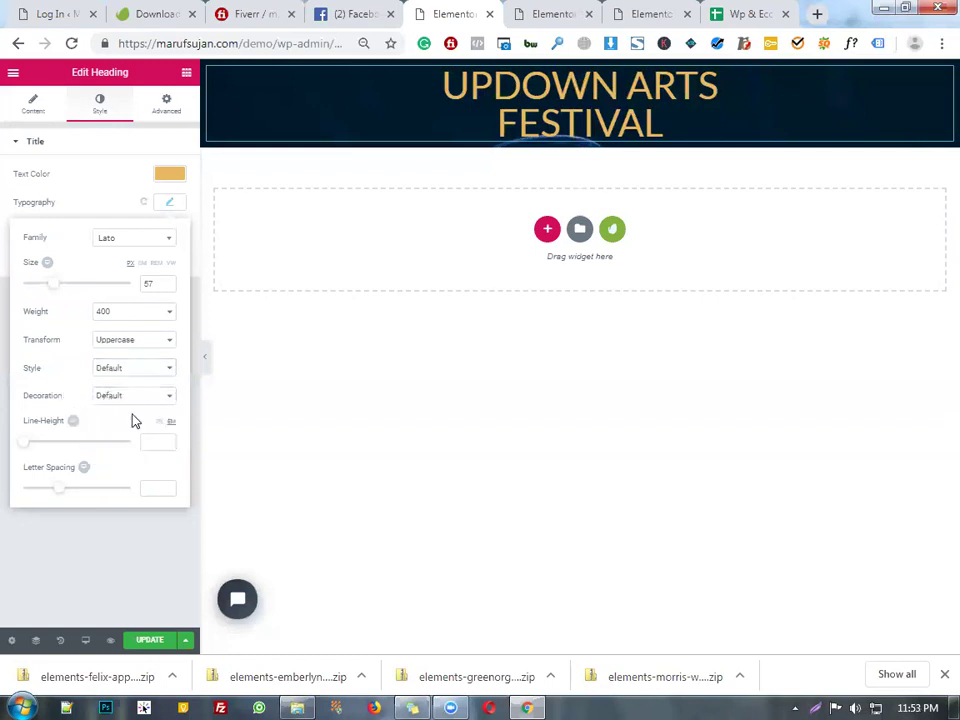
click(112, 201)
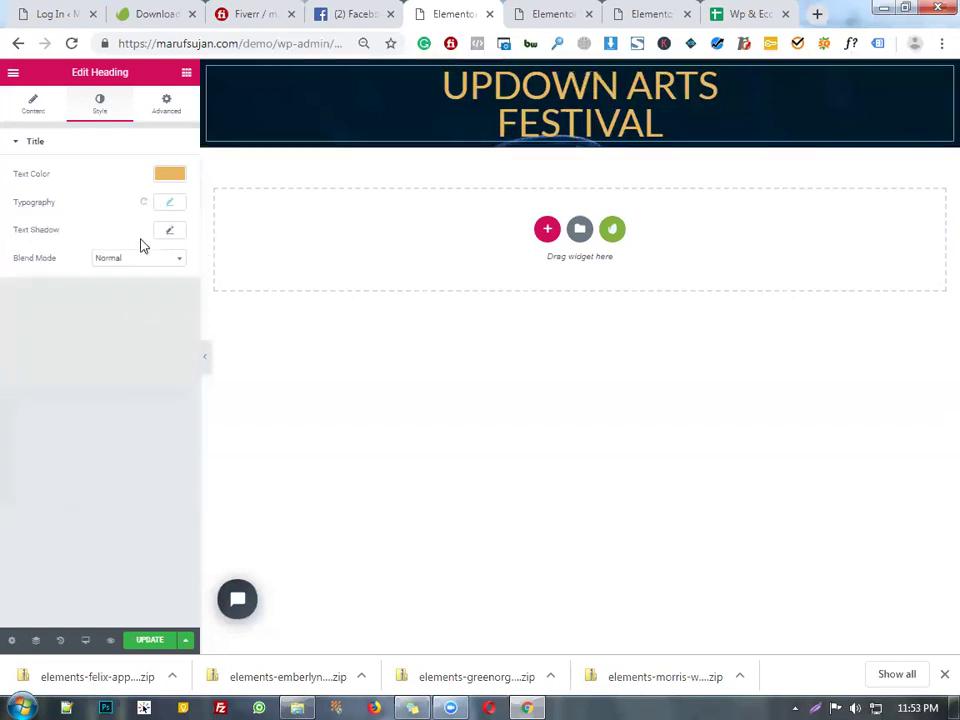
Step: Try the Multiply blend mode on the heading and set it back to Normal
click(163, 261)
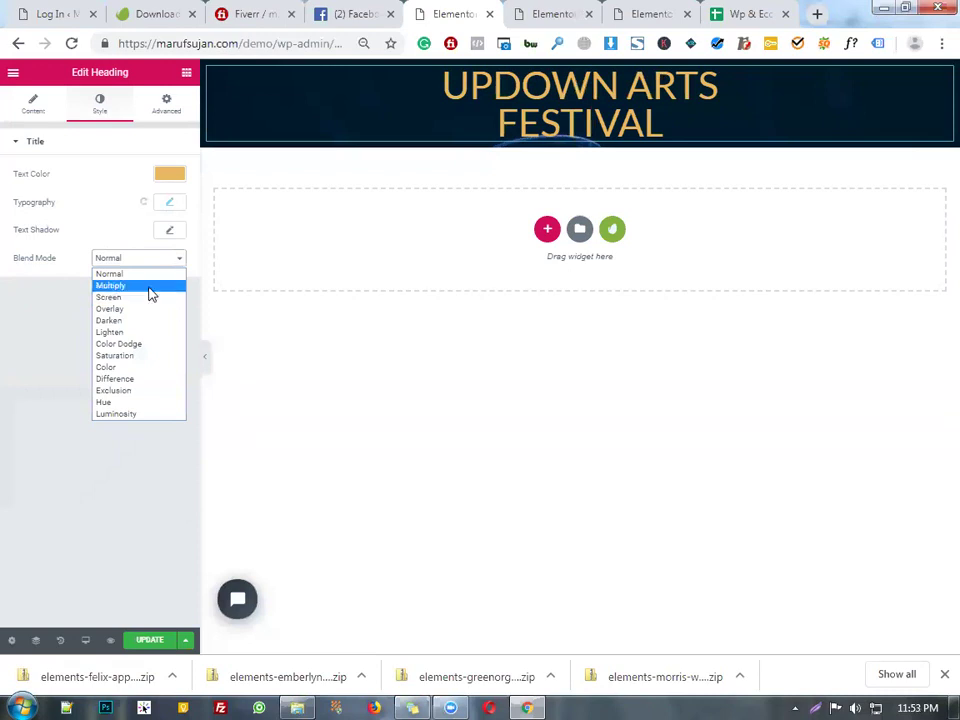
click(150, 286)
click(156, 261)
click(160, 287)
click(160, 263)
click(157, 275)
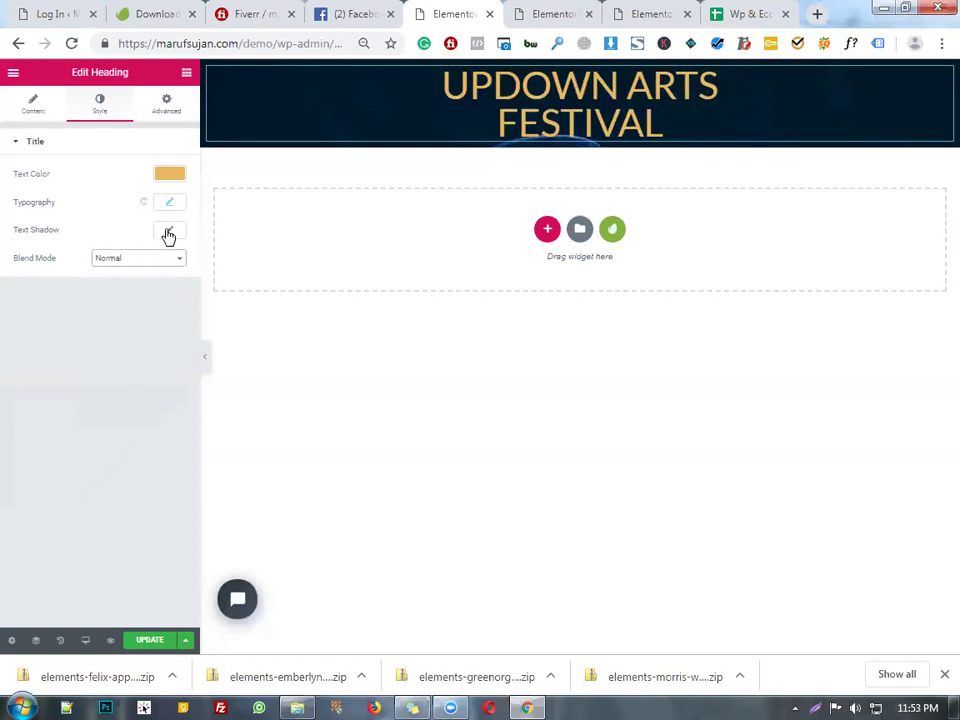
Step: Give the heading a text shadow in a translucent olive green
click(168, 232)
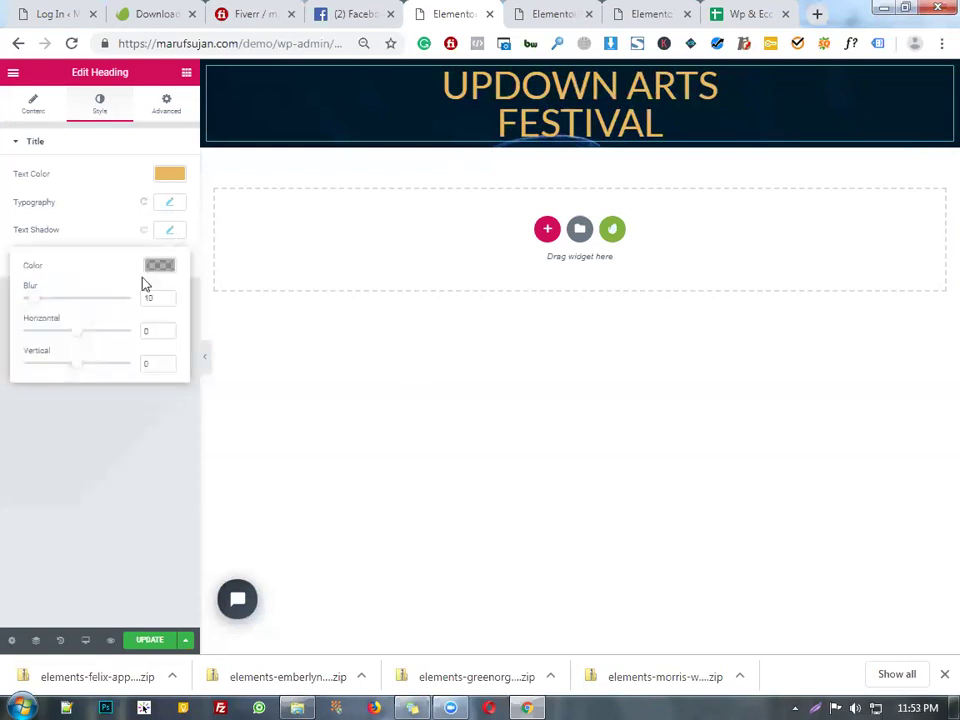
click(160, 266)
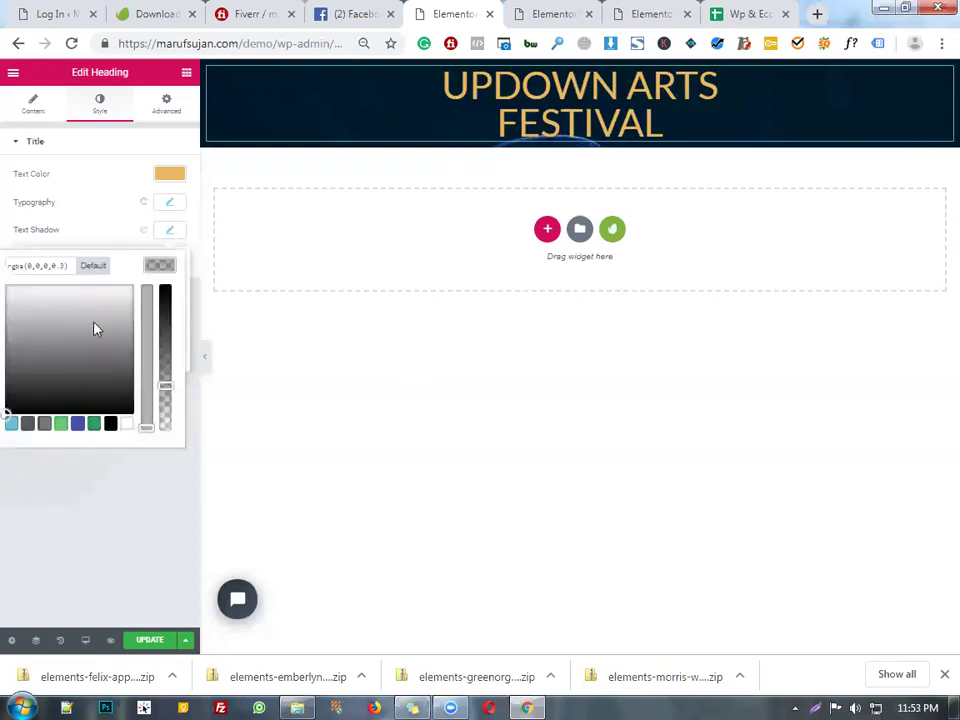
click(94, 423)
drag(45, 322, 31, 329)
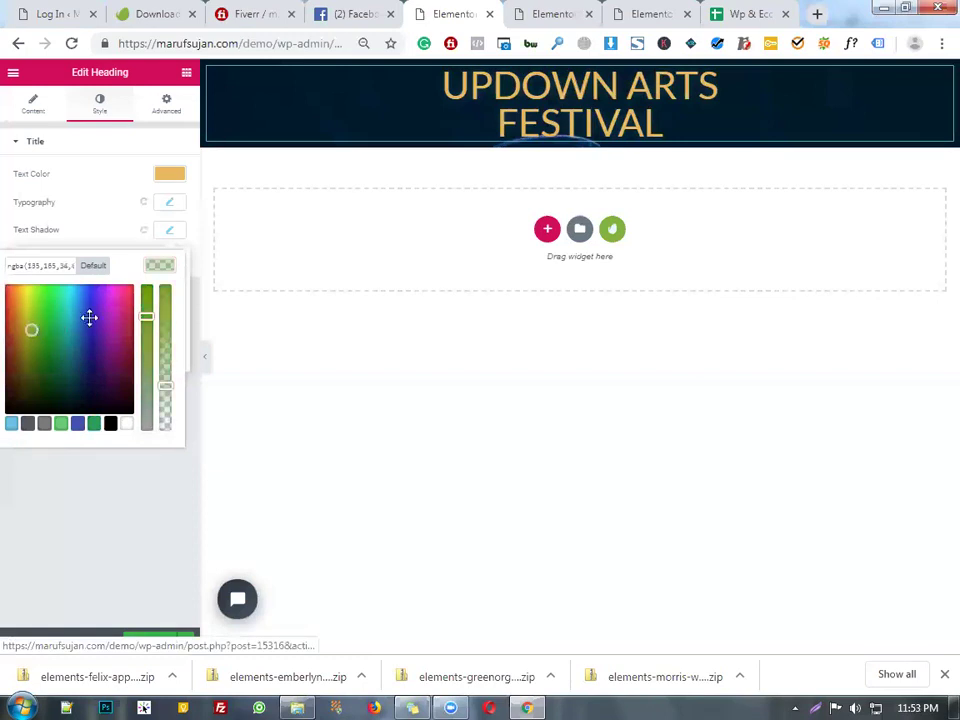
click(111, 240)
click(120, 257)
click(140, 247)
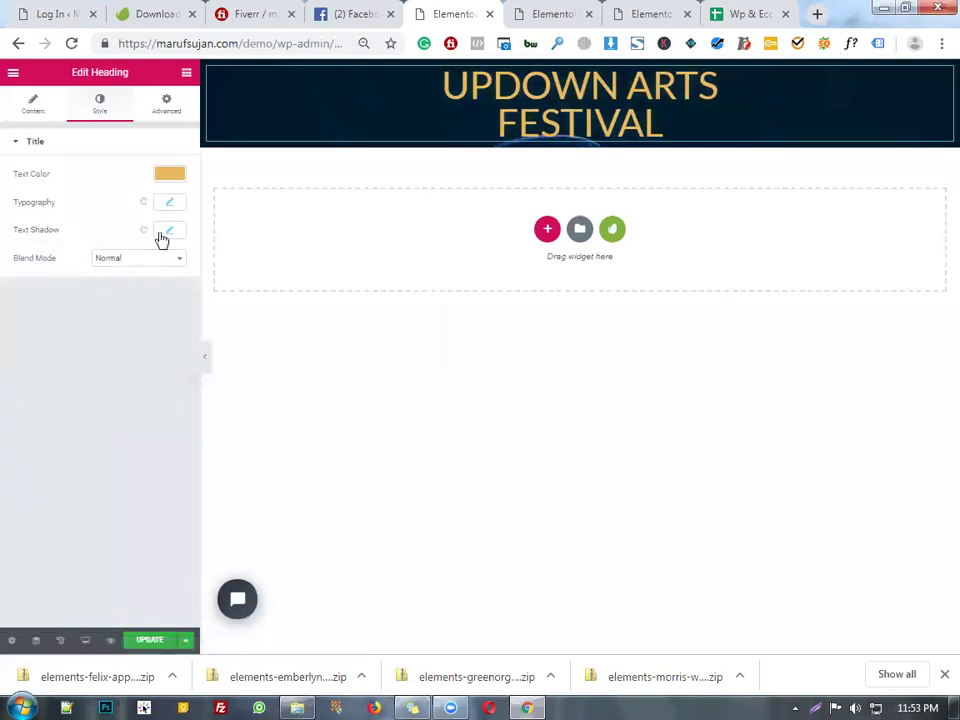
Step: Offset the heading's text shadow horizontally by 25 and make its color a nearly opaque white
click(163, 234)
drag(79, 333, 91, 331)
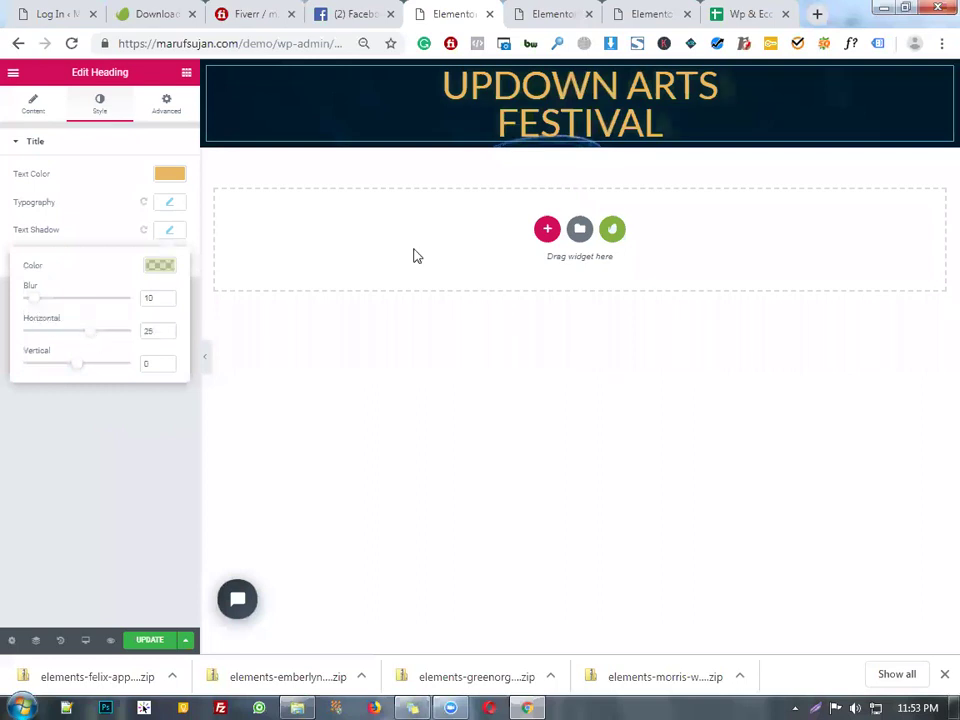
click(160, 265)
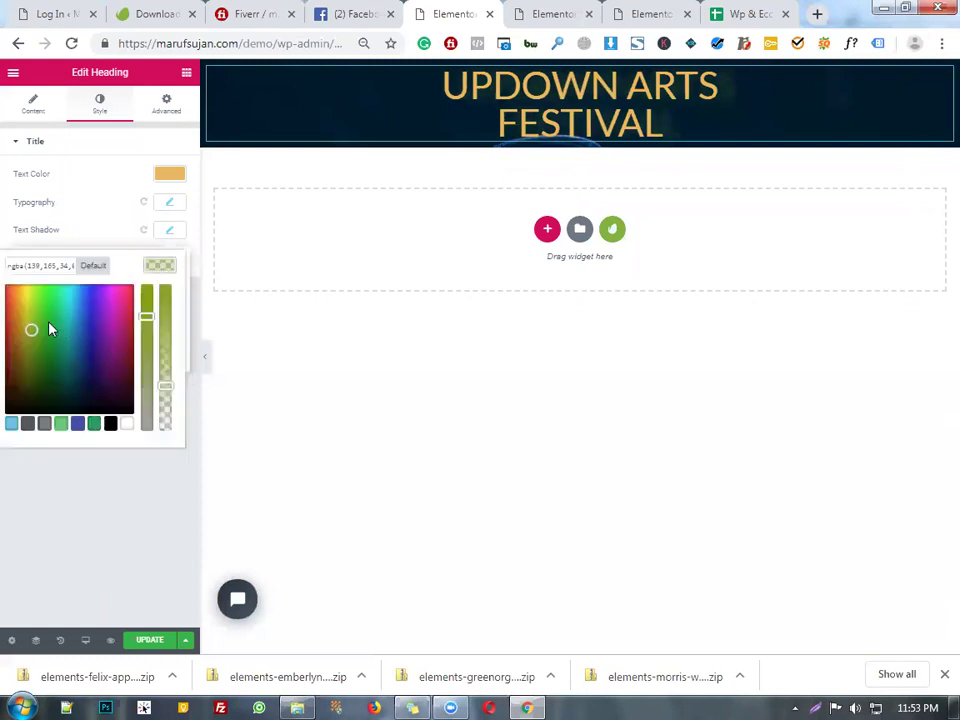
click(125, 424)
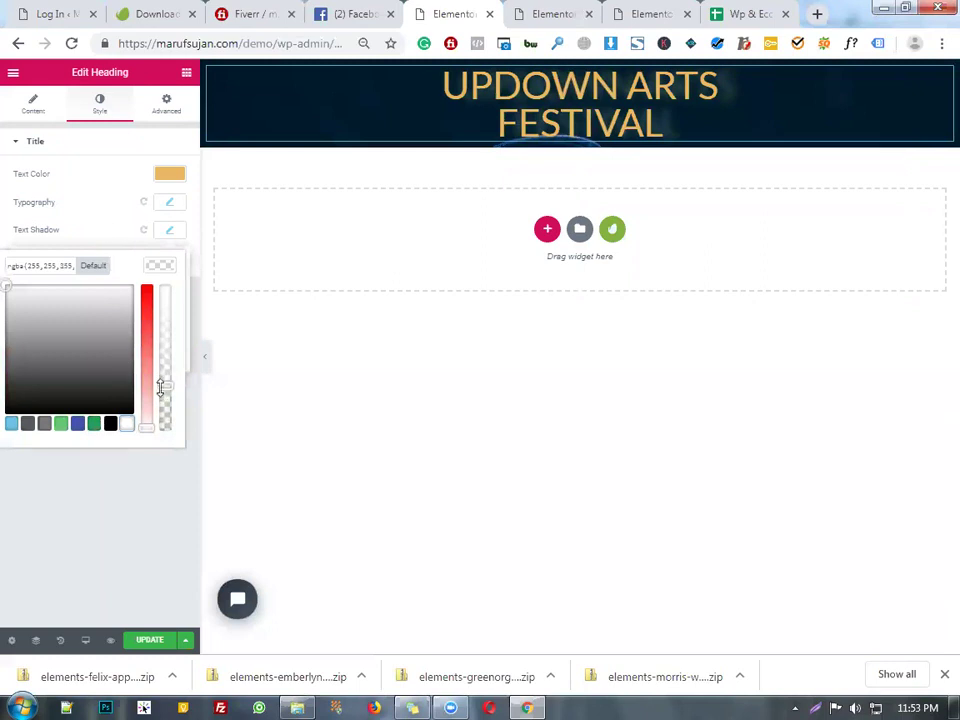
drag(165, 386, 164, 296)
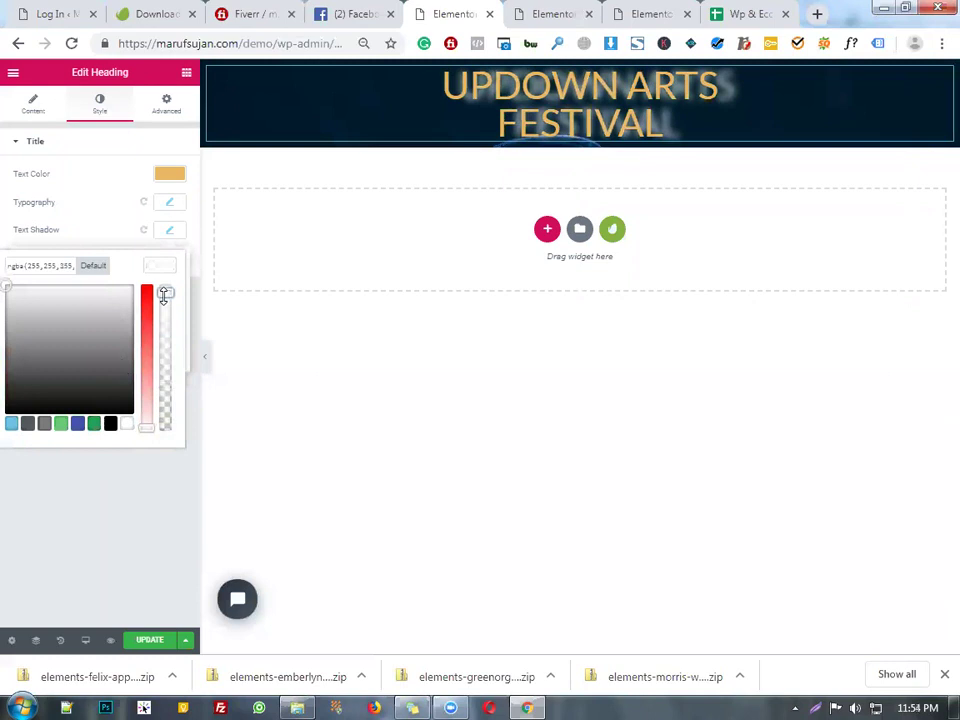
click(131, 242)
click(160, 272)
click(160, 272)
Step: Reduce the text shadow's blur to 4 and set its horizontal offset to 3 and vertical offset to 2
click(168, 232)
drag(68, 341, 70, 372)
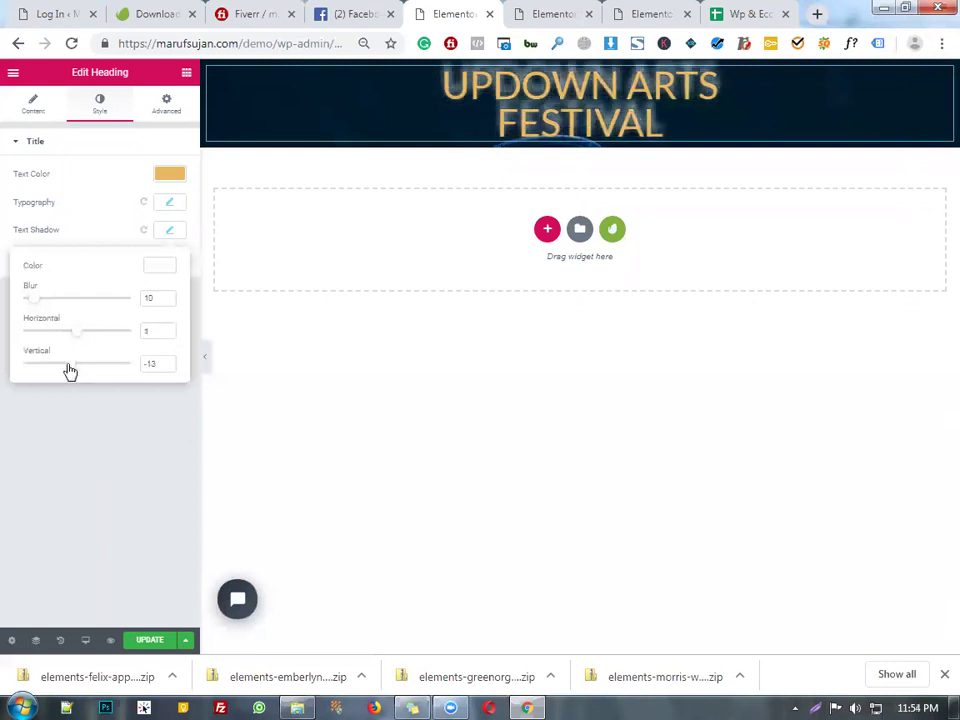
click(82, 369)
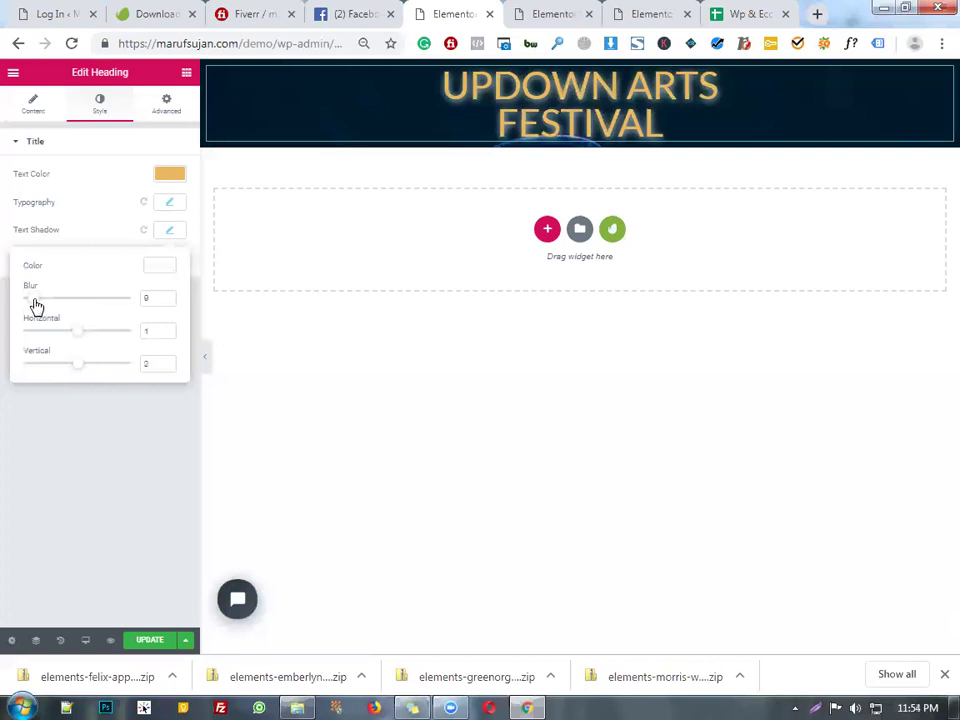
drag(34, 305, 31, 302)
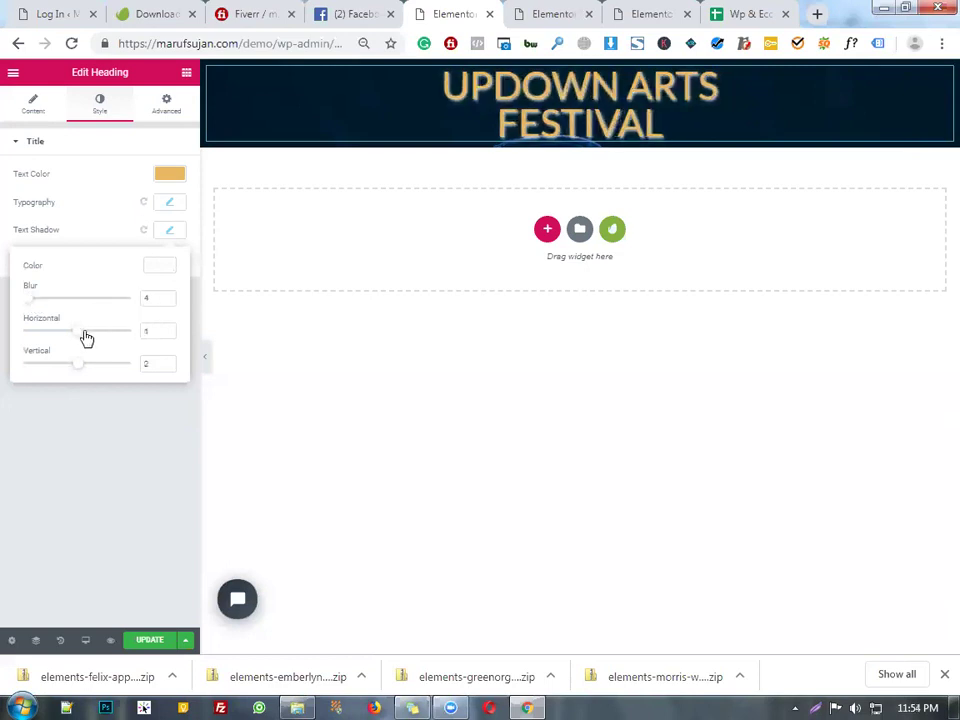
drag(86, 339, 87, 339)
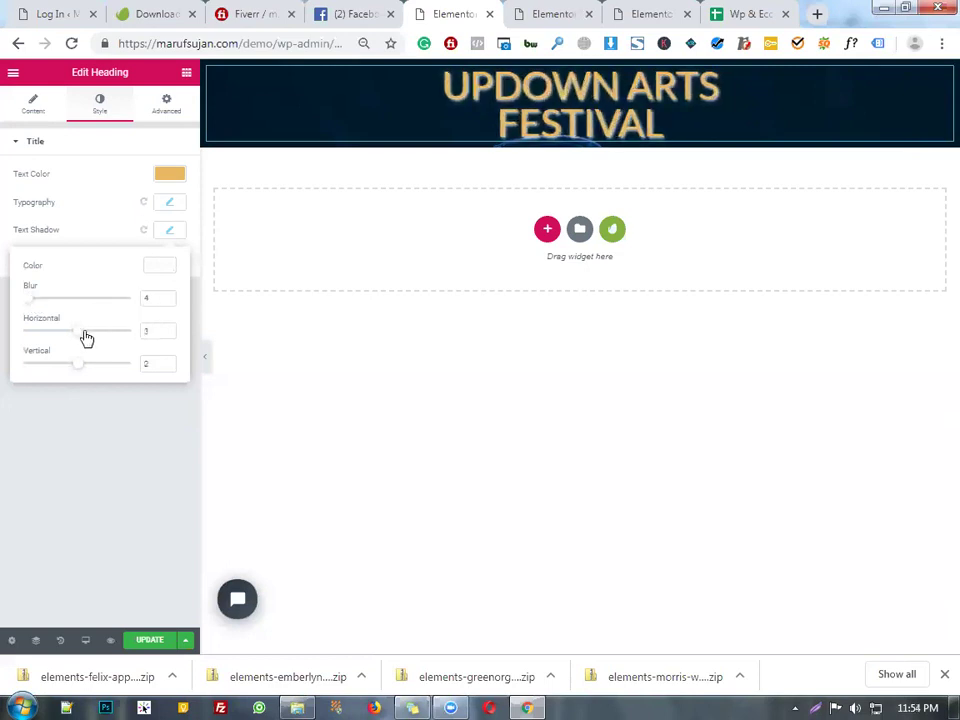
Step: Fine-tune the heading's text shadow to a horizontal offset of 5 and a vertical offset of 0
click(167, 329)
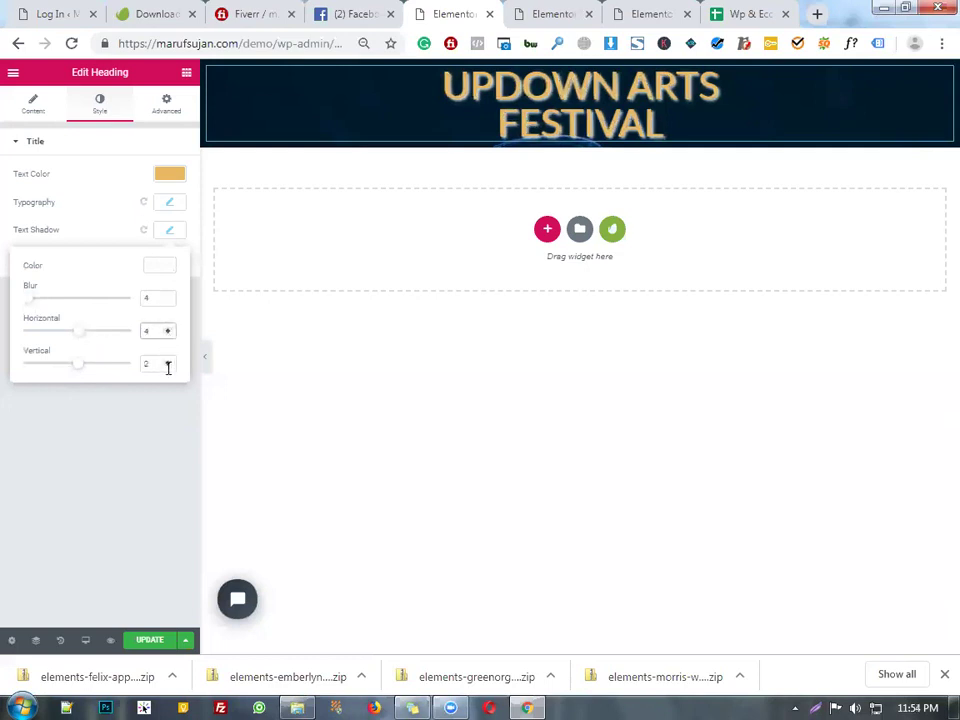
click(167, 365)
click(167, 367)
click(167, 367)
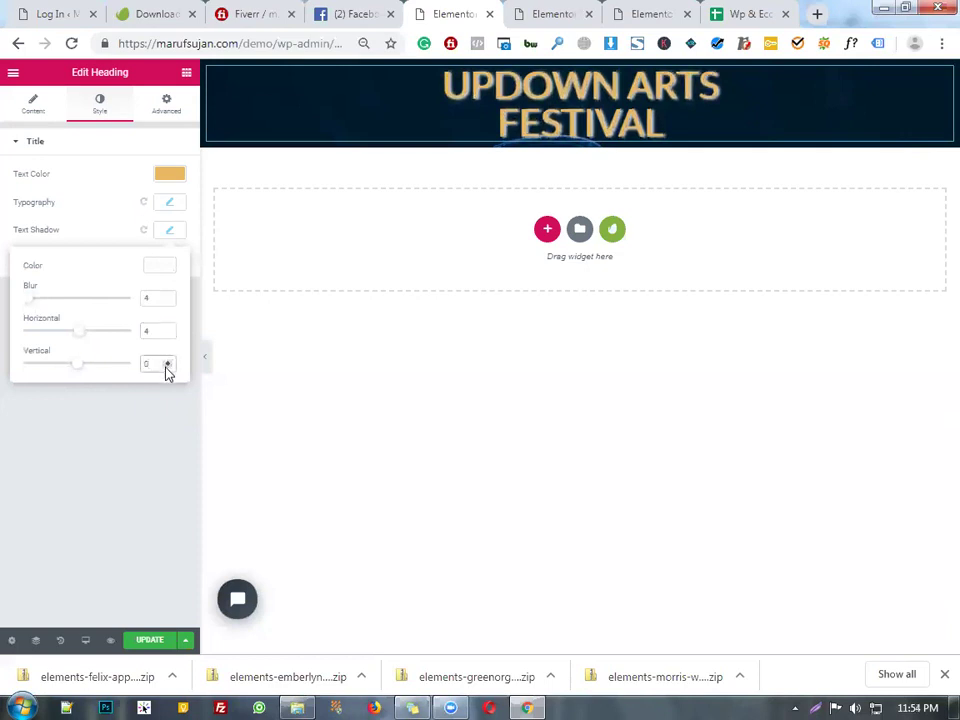
click(168, 329)
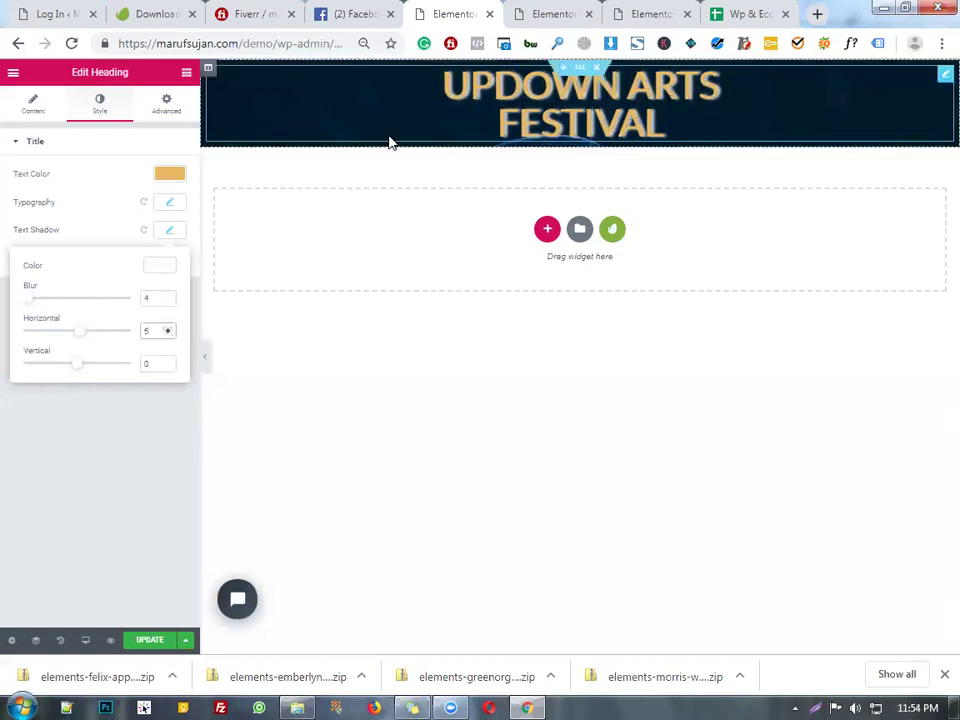
Step: Change the heading's text shadow color to the dark green preset with RGB values 35, 164, 85
click(163, 326)
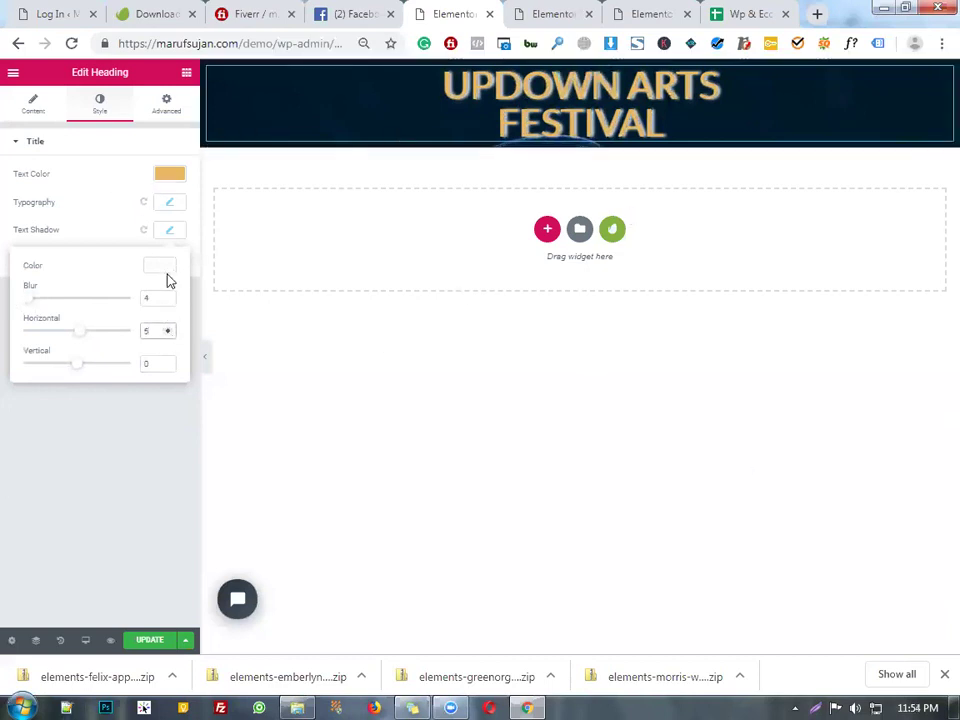
click(163, 264)
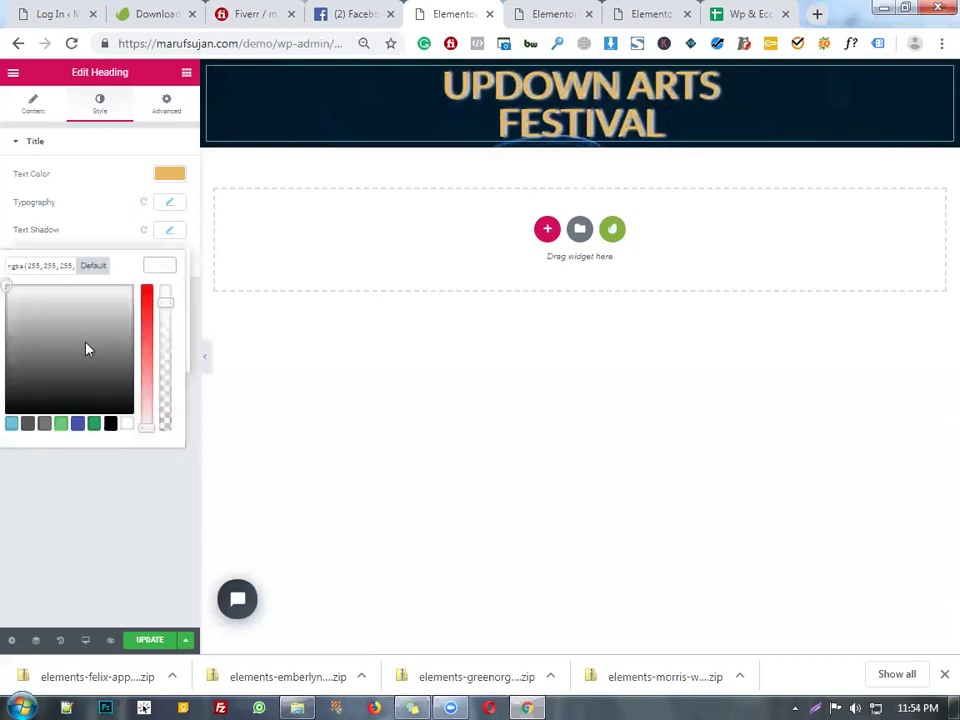
drag(73, 343, 102, 392)
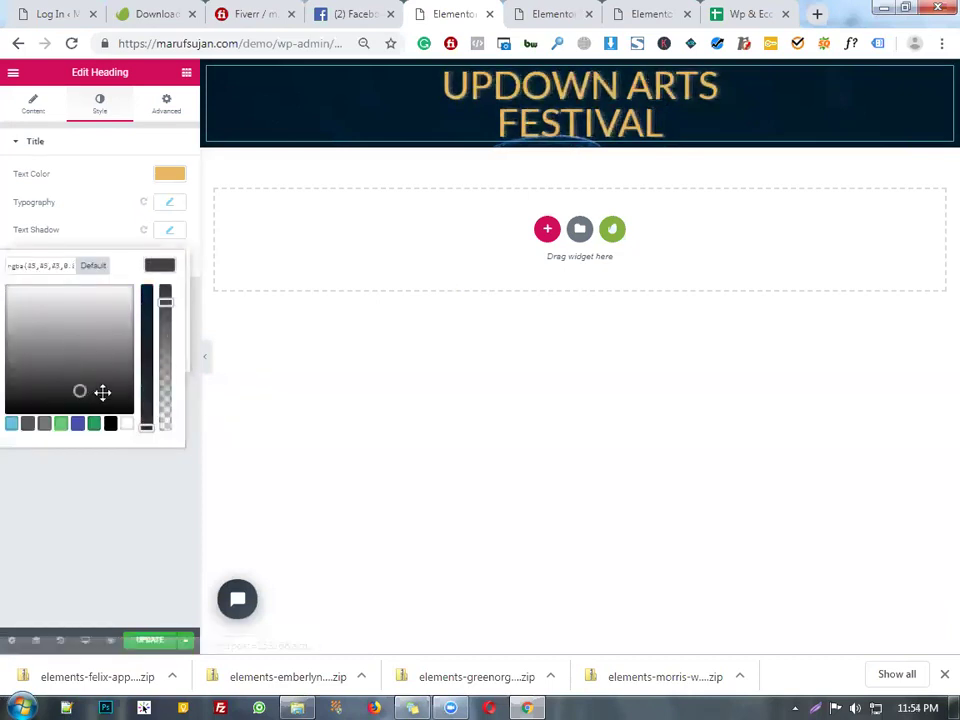
click(94, 423)
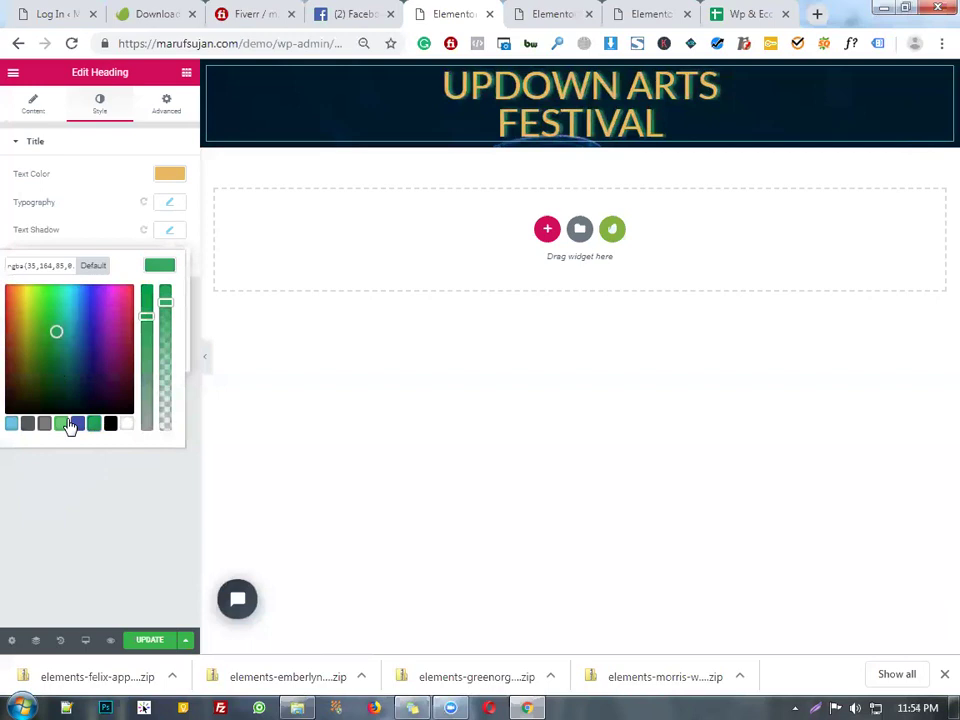
click(115, 180)
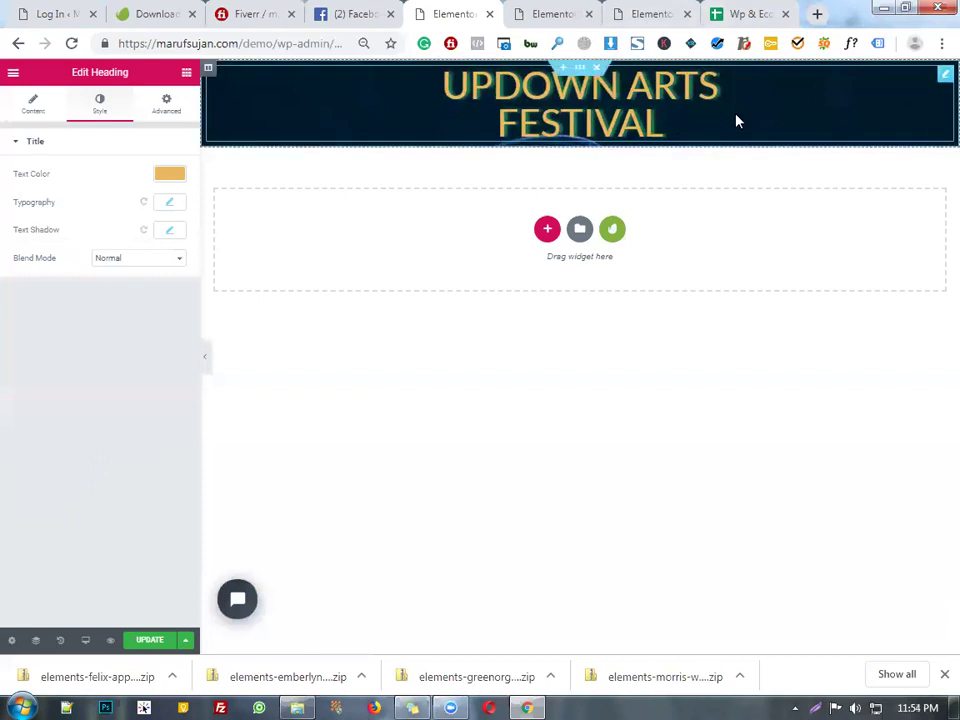
Step: Add an Animated Headline widget directly below the UPDOWN ARTS FESTIVAL heading in the hero section
click(33, 105)
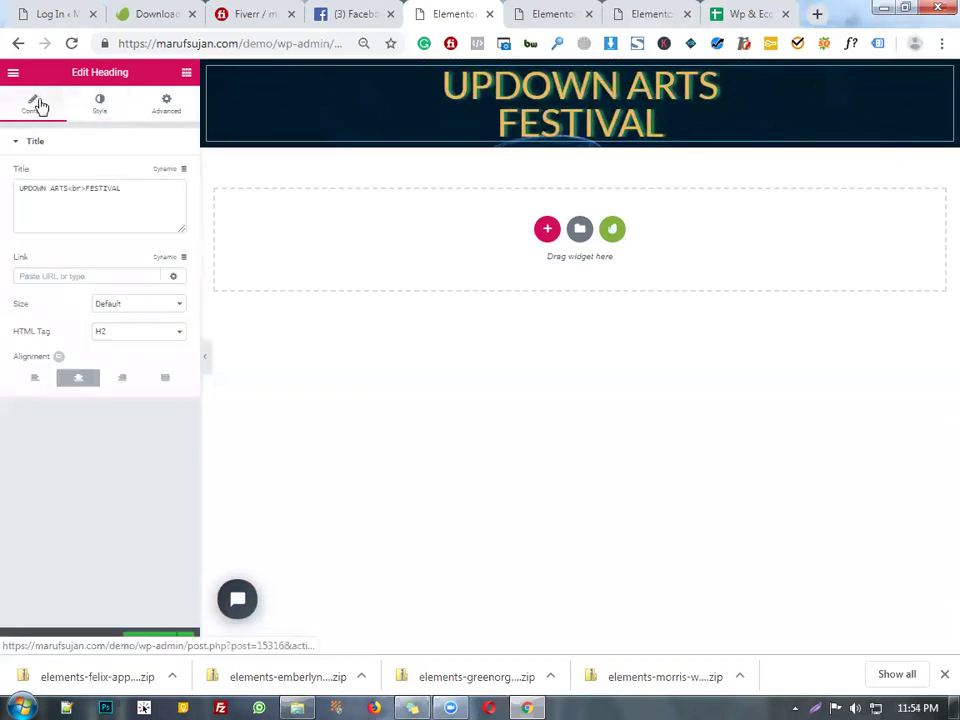
click(186, 75)
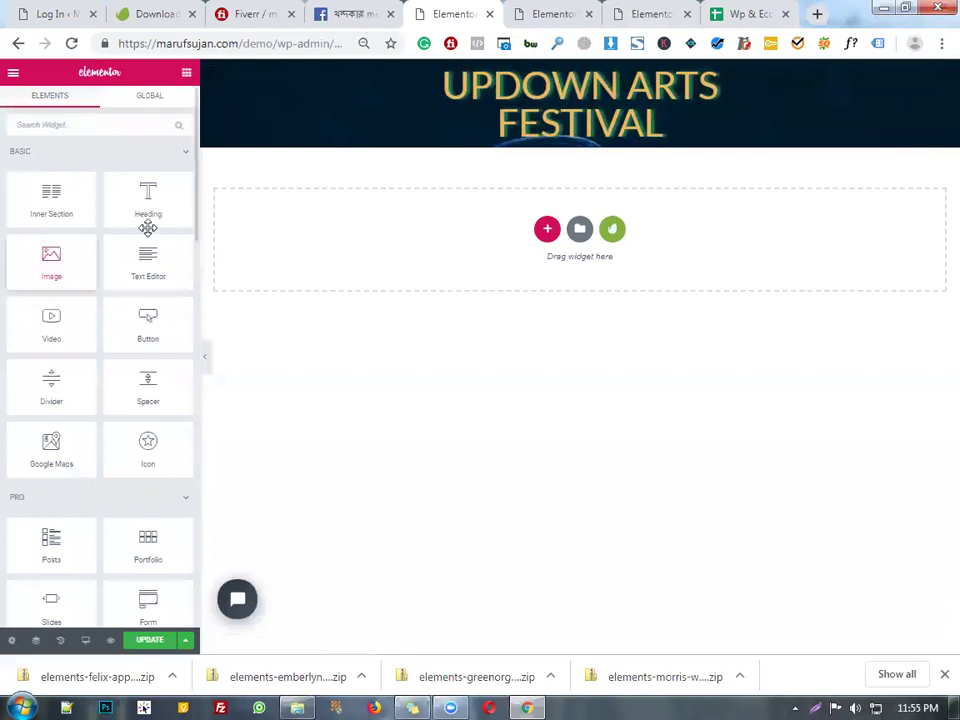
scroll(92, 347, down, 2)
scroll(92, 347, down, 3)
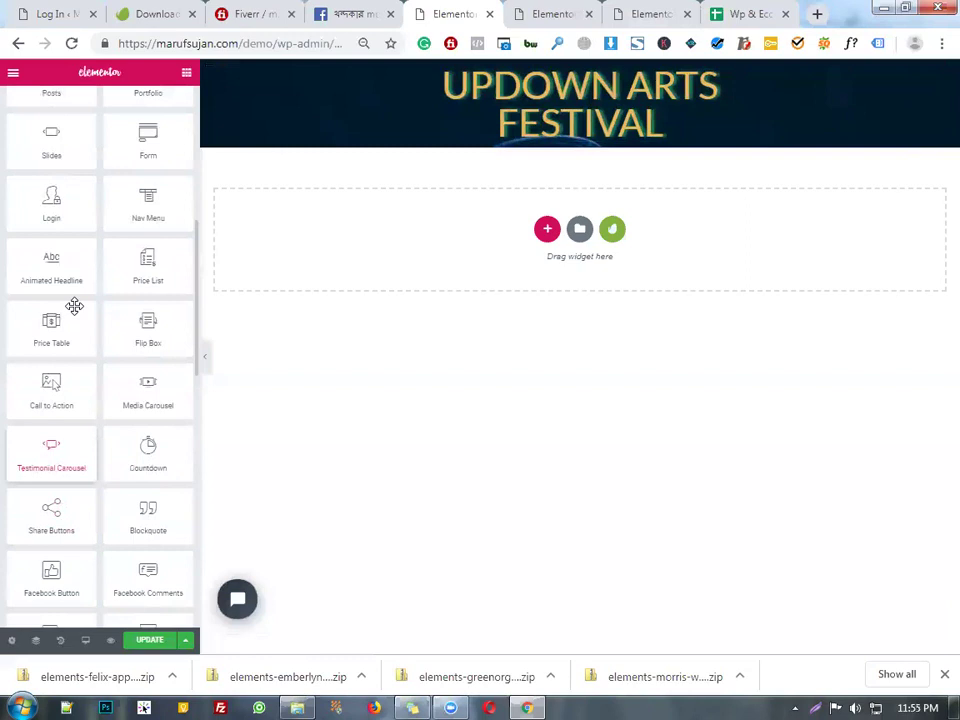
drag(66, 279, 602, 135)
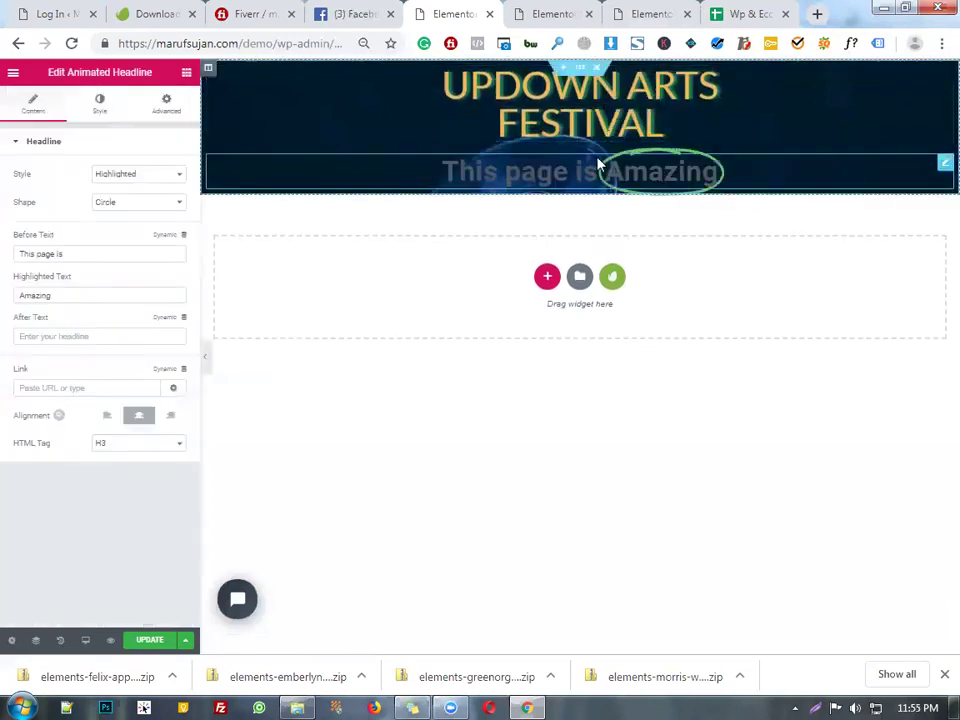
Step: Set the animated headline's highlight shape to Curly
click(137, 203)
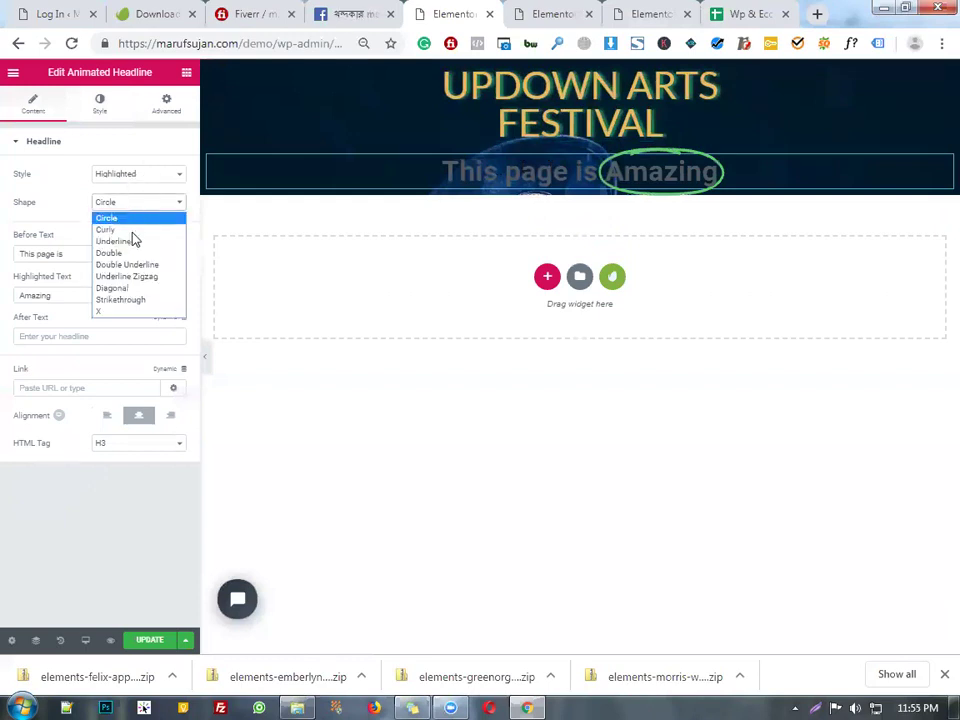
click(137, 230)
click(148, 204)
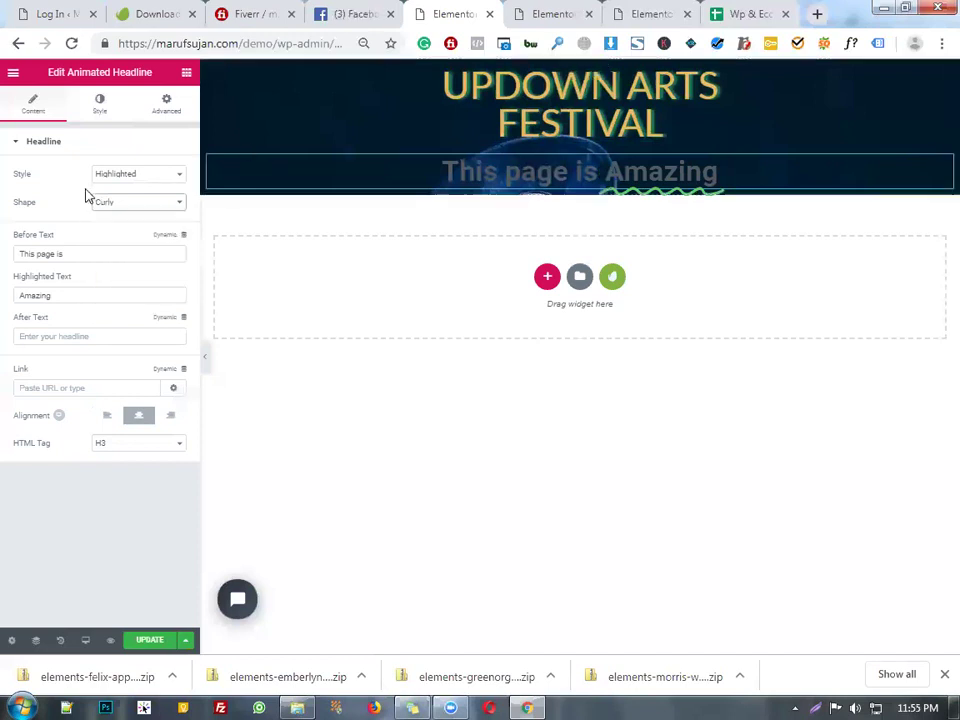
Step: Replace the animated headline's before text with "20th"
triple_click(97, 250)
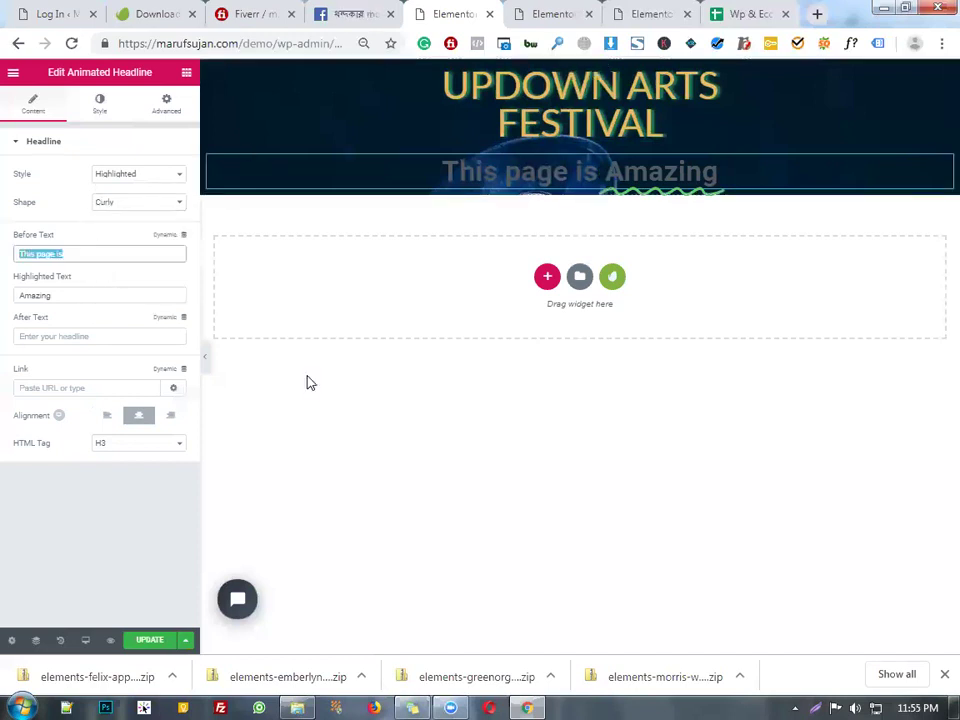
text(20 THE)
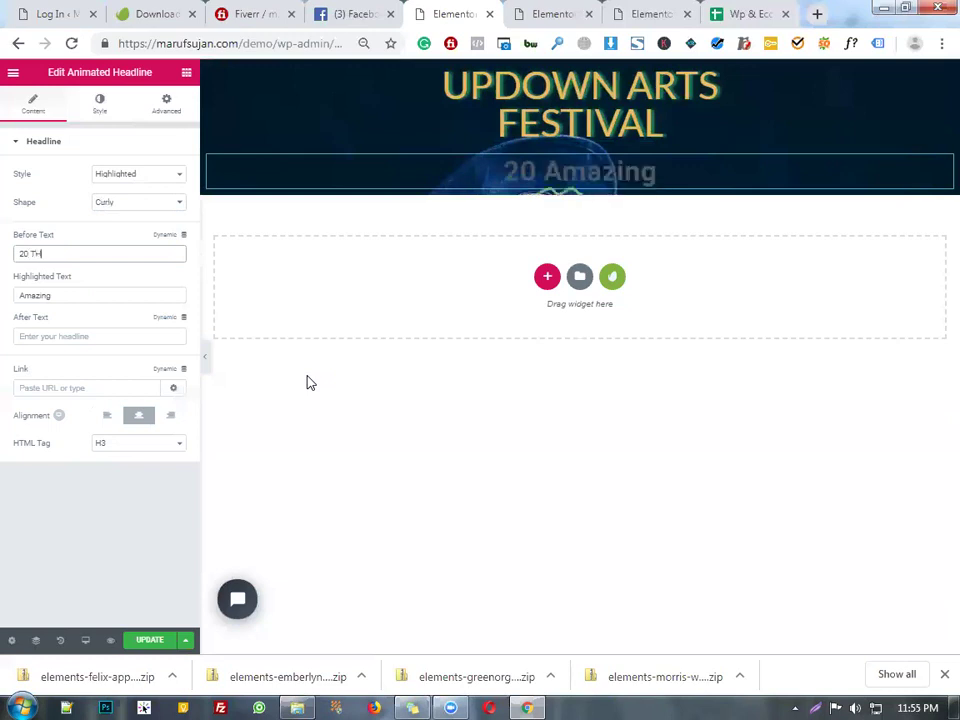
key(BackSpace)
key(BackSpace)
key(BackSpace)
key(BackSpace)
text(th)
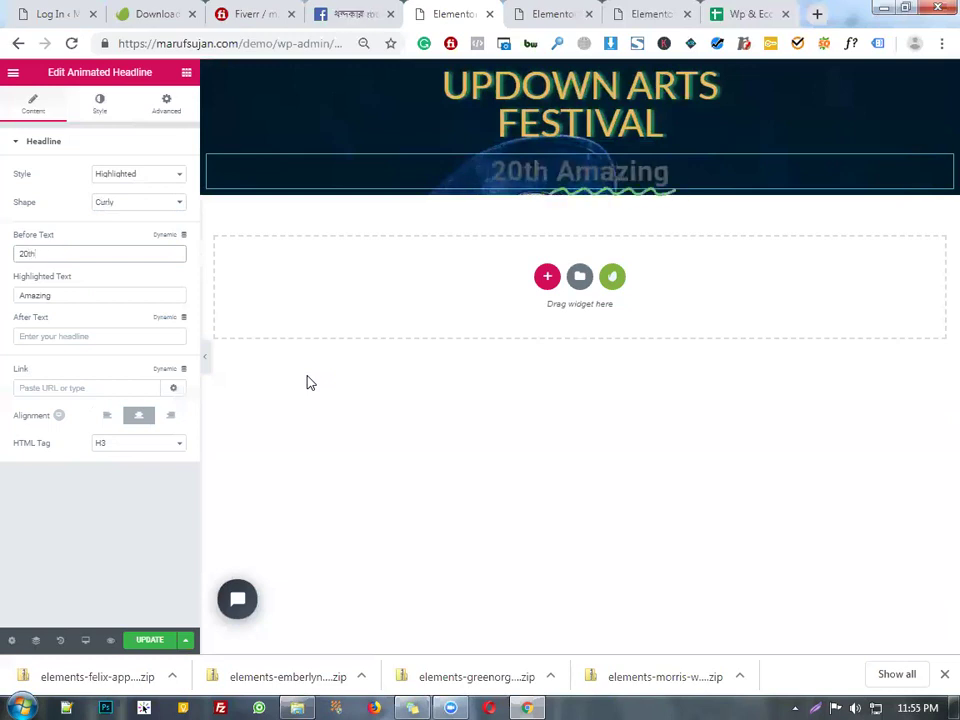